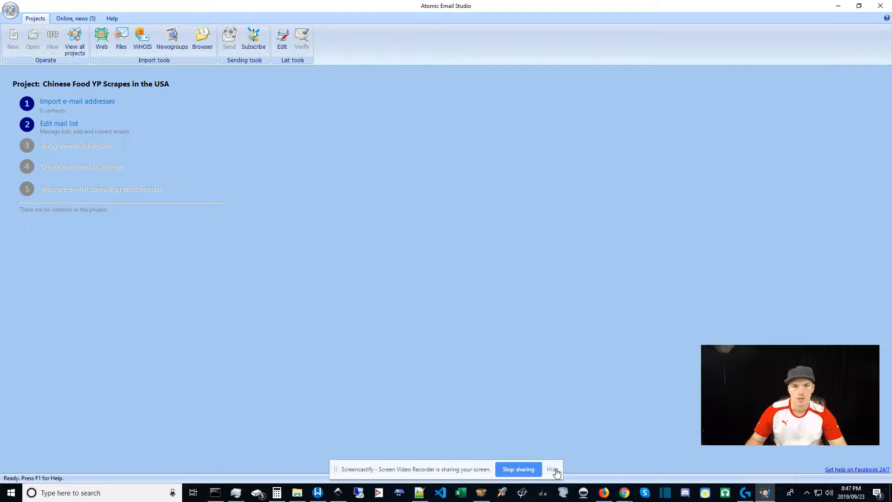
{"action": "left_click", "coordinate": [555, 470]}
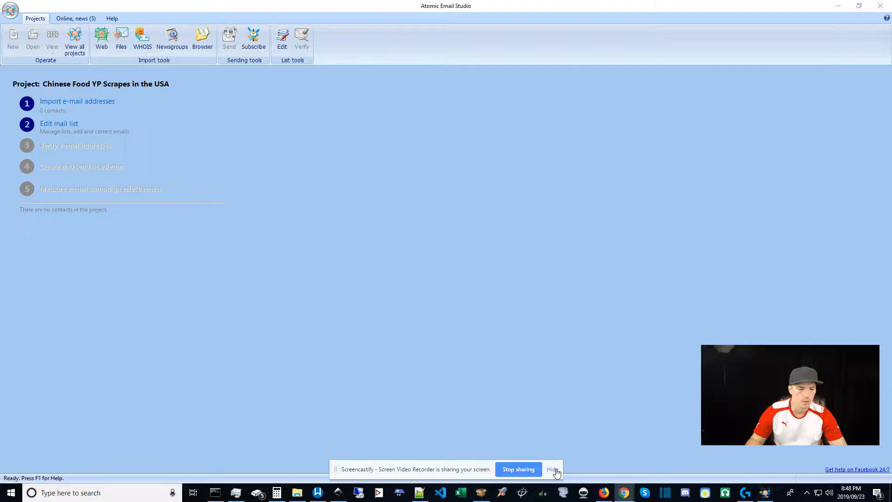
{"action": "left_click", "coordinate": [553, 469]}
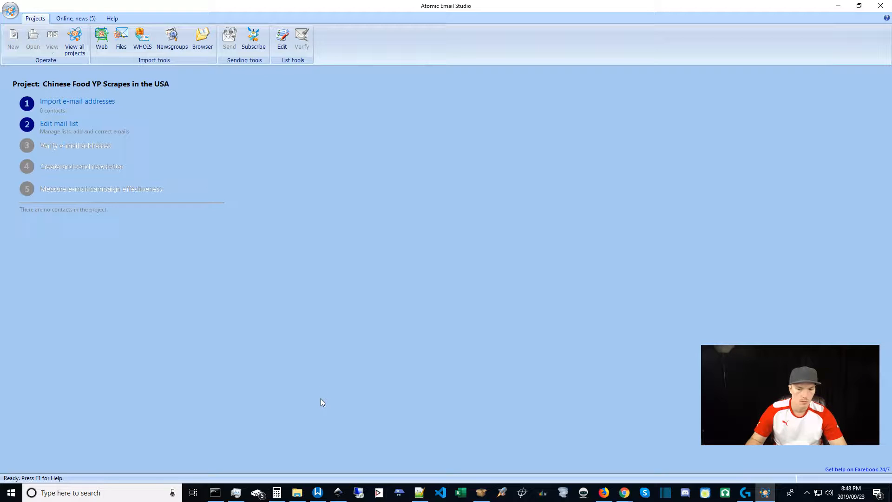
Switch to File Explorer and copy the full path of the chinese food folder.
{"action": "left_click", "coordinate": [297, 492]}
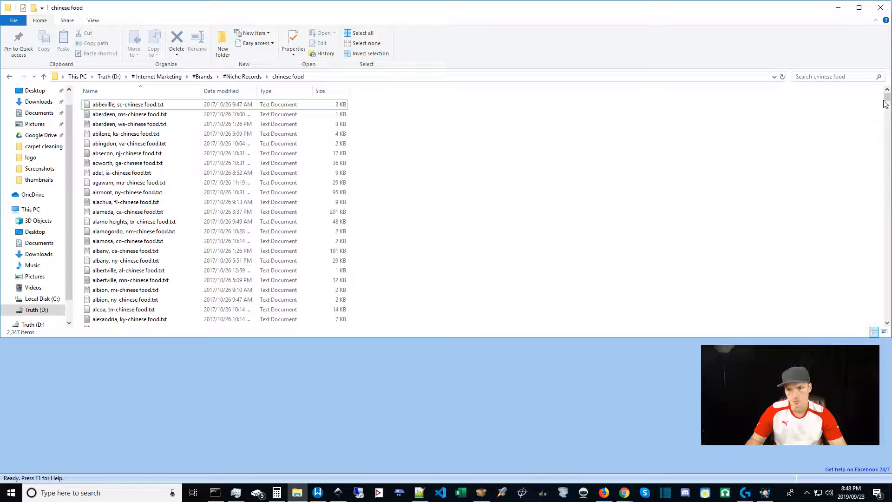
{"action": "mouse_move", "coordinate": [887, 99]}
{"action": "left_mouse_down"}
{"action": "mouse_move", "coordinate": [887, 315]}
{"action": "mouse_move", "coordinate": [884, 88]}
{"action": "left_mouse_up"}
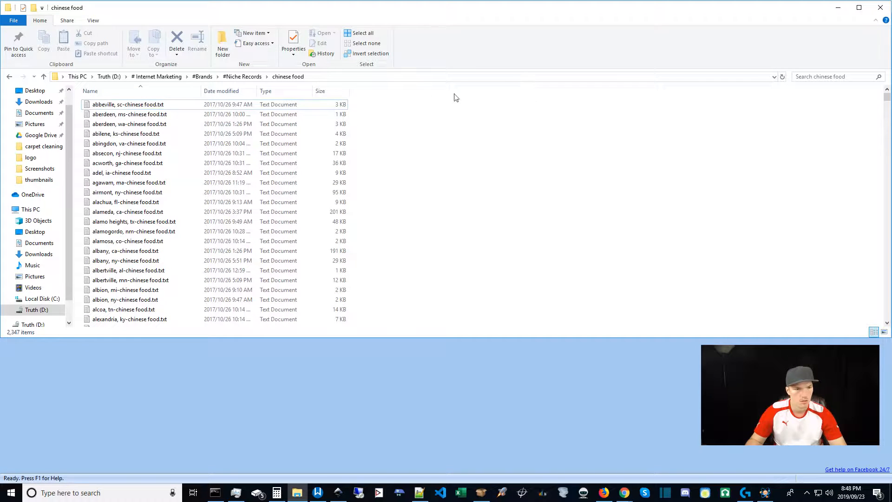
{"action": "left_click", "coordinate": [382, 77]}
{"action": "key", "text": "ctrl+c"}
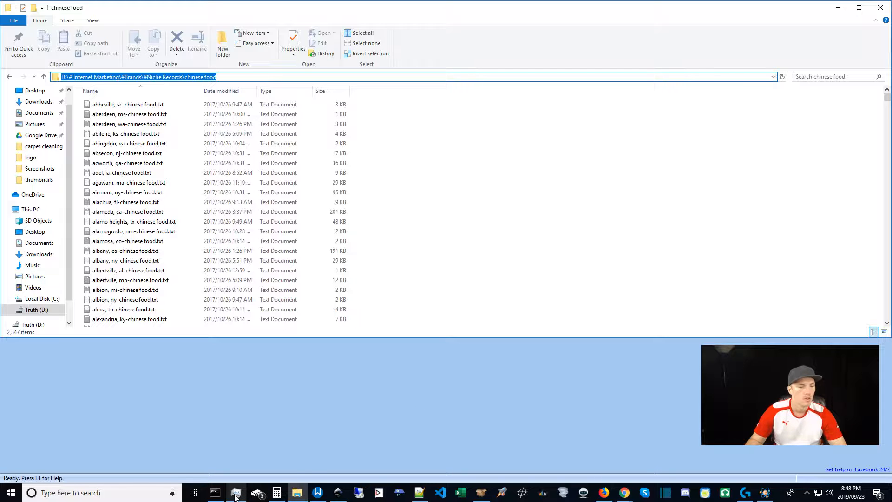
Switch to Command Prompt and change the directory to D:\# Internet Marketing\#Brands\#Niche Records\chinese food.
{"action": "left_click", "coordinate": [214, 493]}
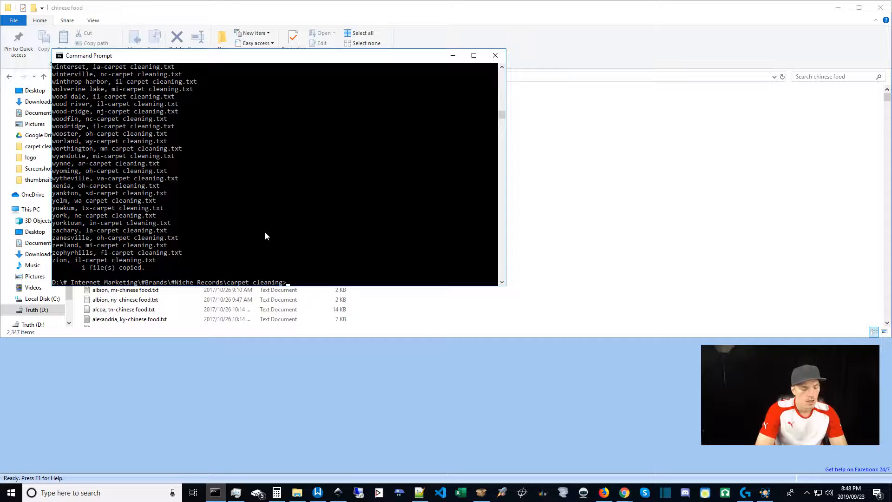
{"action": "type", "text": "D"}
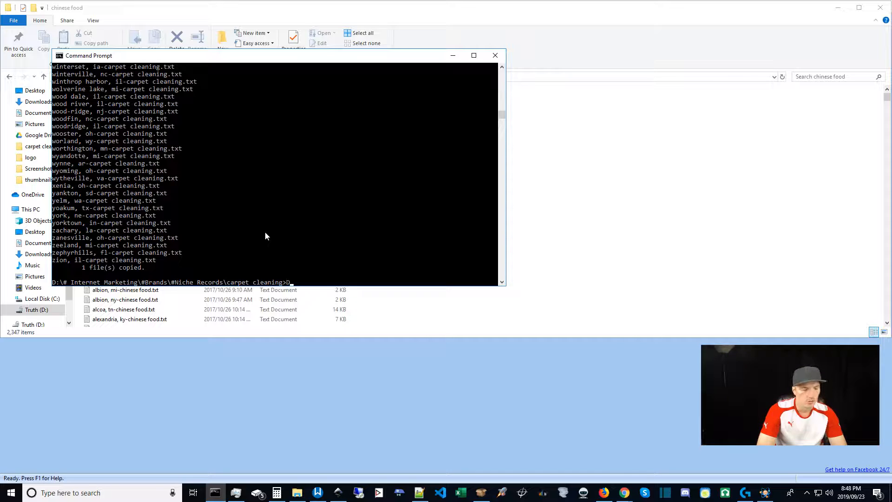
{"action": "type", "text": ":"}
{"action": "key", "text": "BackSpace"}
{"action": "type", "text": "cd"}
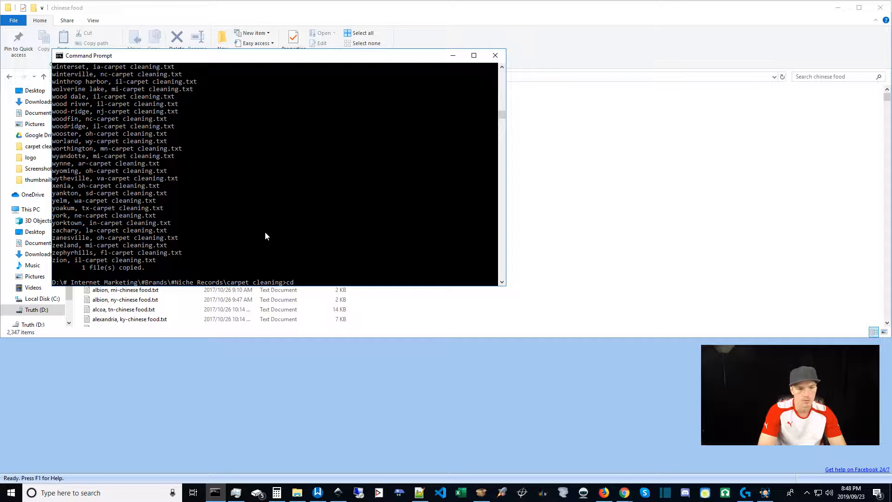
{"action": "key", "text": "ctrl+v"}
{"action": "key", "text": "Return"}
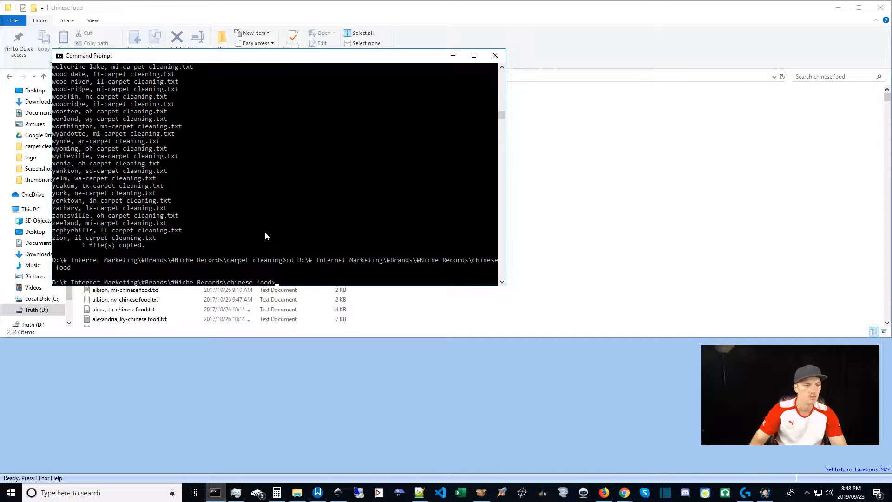
Merge all text files in the folder into one file with the command copy *.txt 0combine.txt.
{"action": "type", "text": "copy"}
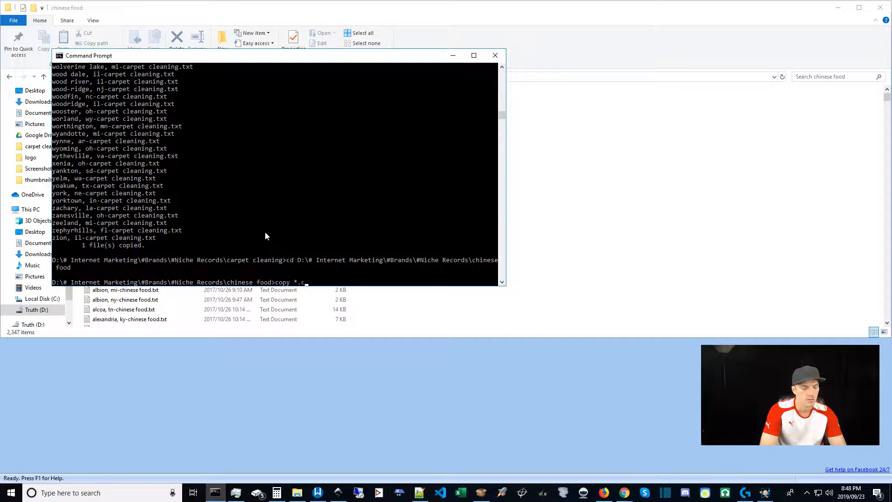
{"action": "type", "text": " *.txt o"}
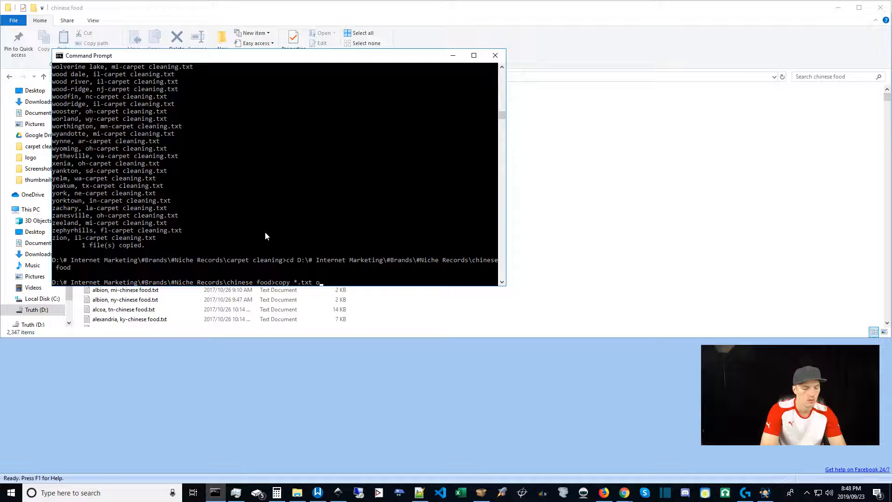
{"action": "key", "text": "BackSpace"}
{"action": "type", "text": "0combine"}
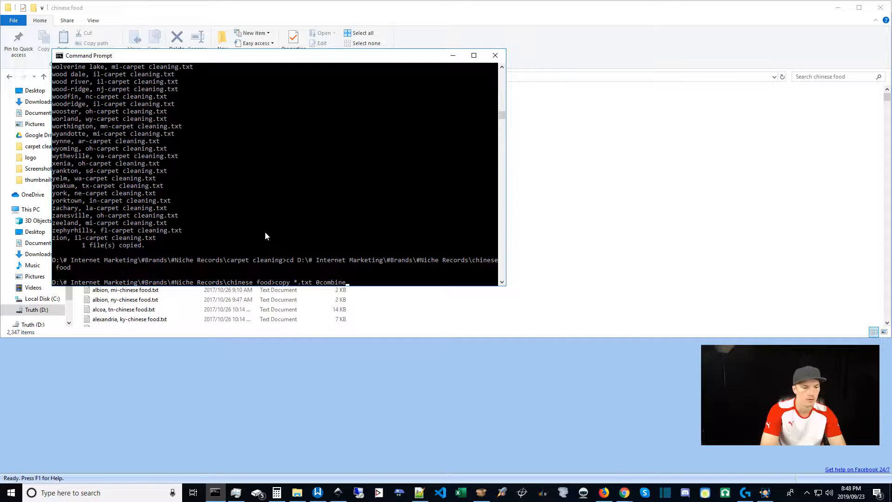
{"action": "type", "text": ".cxt"}
{"action": "key", "text": "Return"}
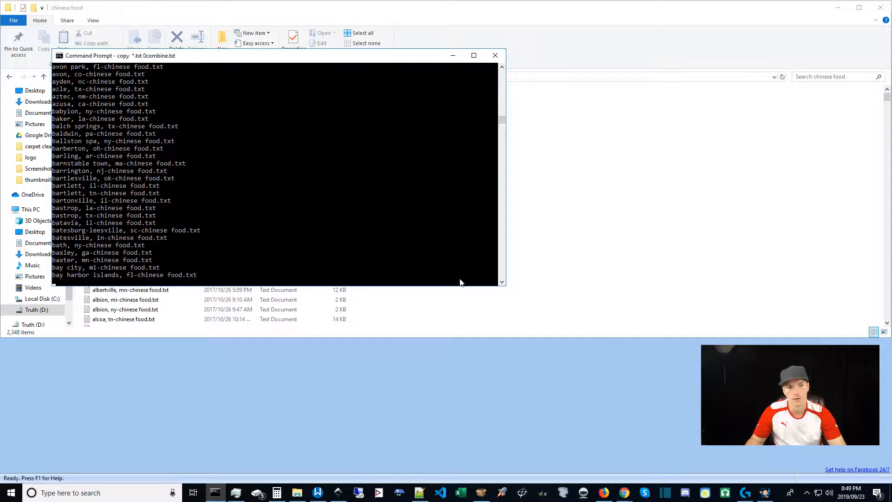
{"action": "left_click", "coordinate": [481, 492]}
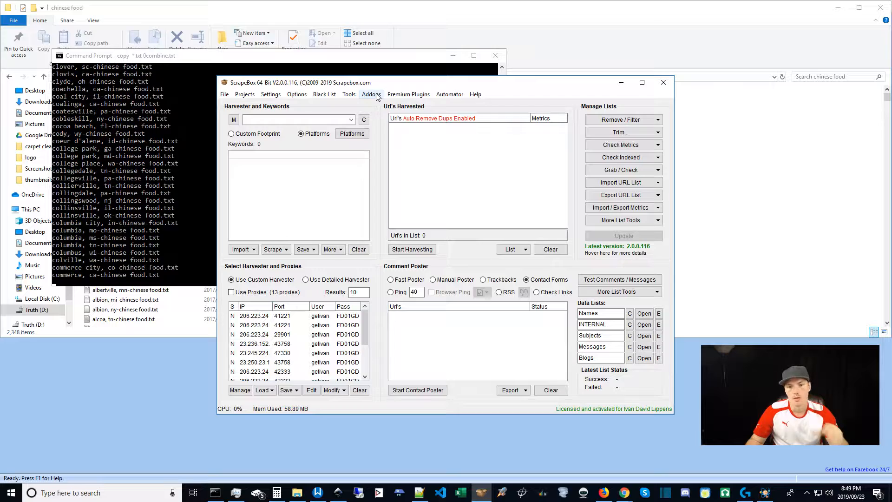
{"action": "left_click", "coordinate": [625, 171]}
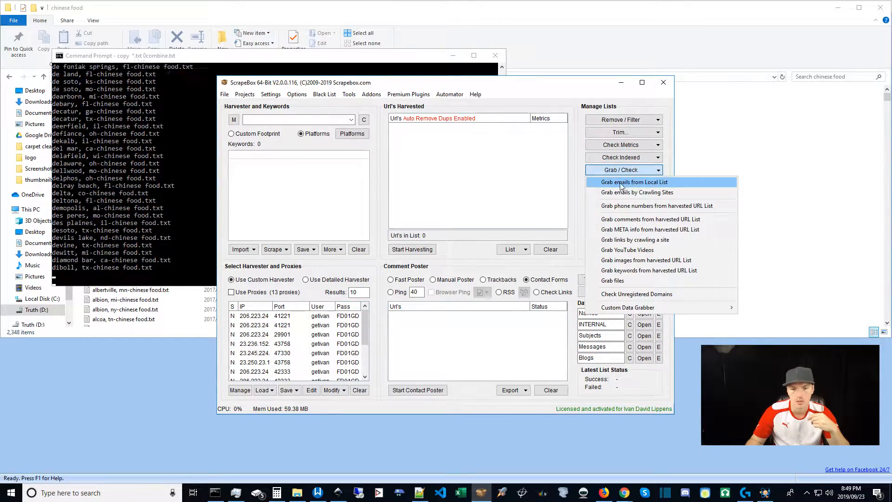
{"action": "left_click", "coordinate": [576, 175]}
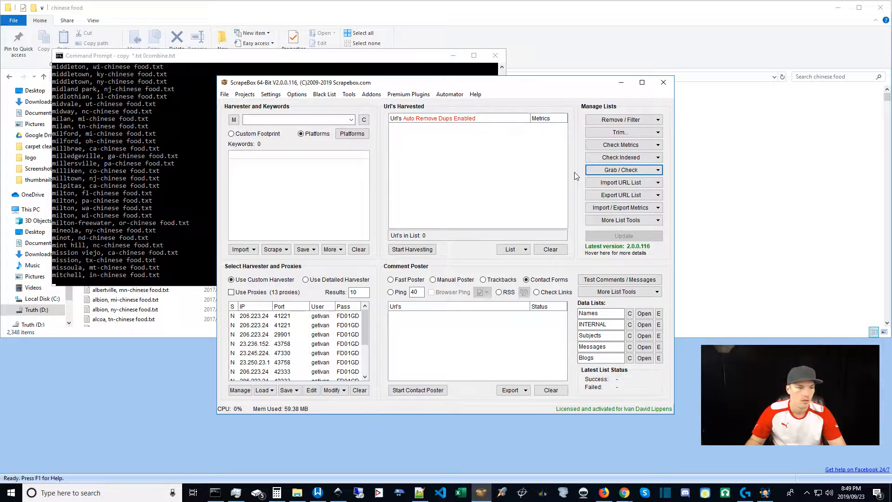
{"action": "left_click", "coordinate": [622, 82]}
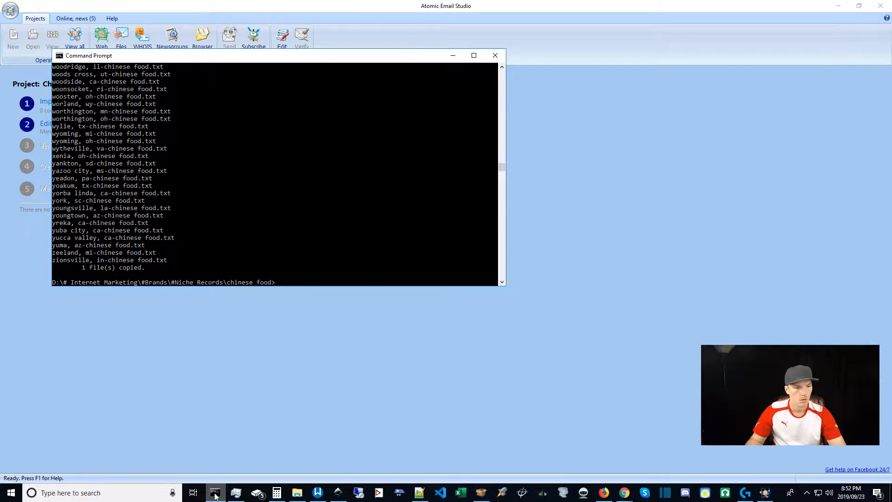
Switch back to the chinese food folder in File Explorer and delete every individual city text file, keeping only 0combine.txt.
{"action": "left_click", "coordinate": [215, 494]}
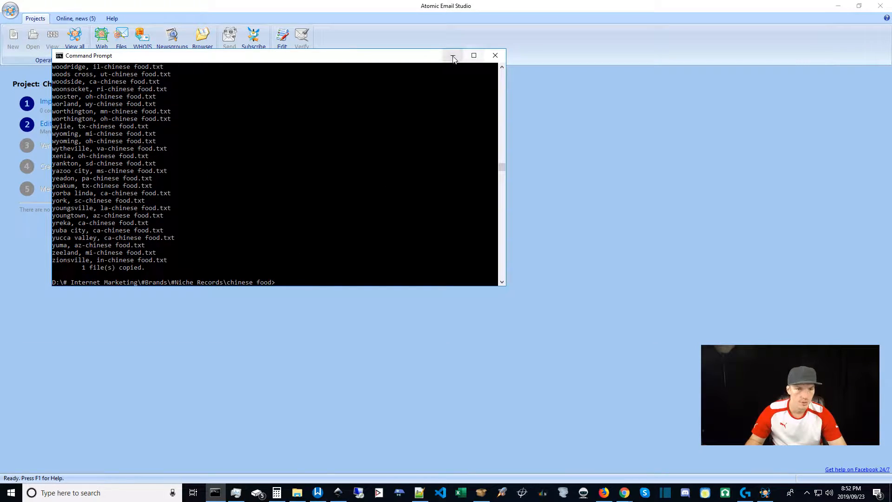
{"action": "mouse_move", "coordinate": [294, 496]}
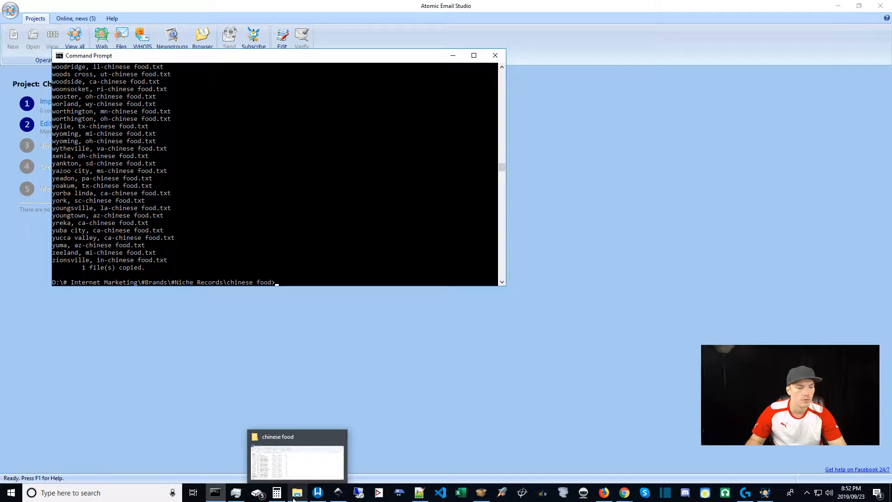
{"action": "left_click", "coordinate": [306, 452]}
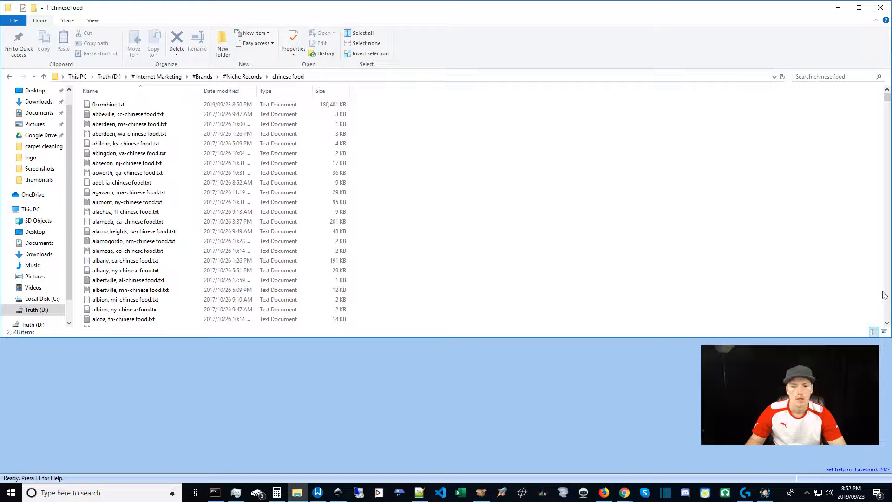
{"action": "left_click", "coordinate": [220, 105]}
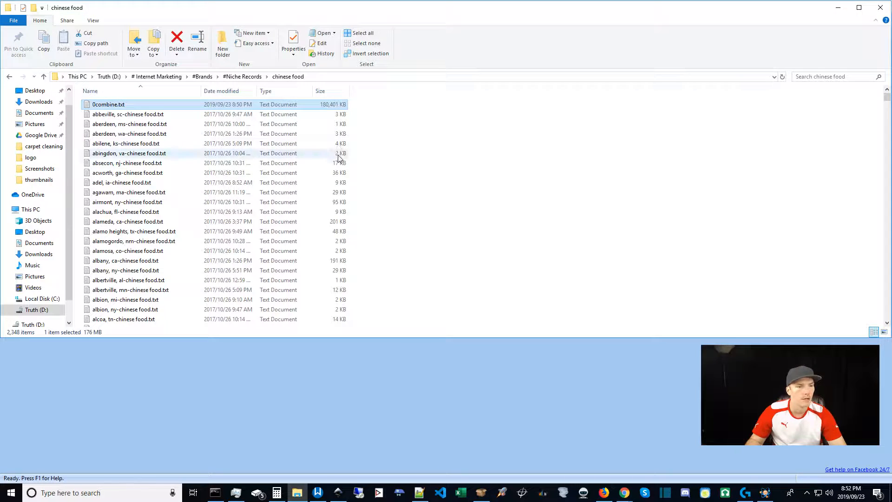
{"action": "left_click", "coordinate": [186, 115]}
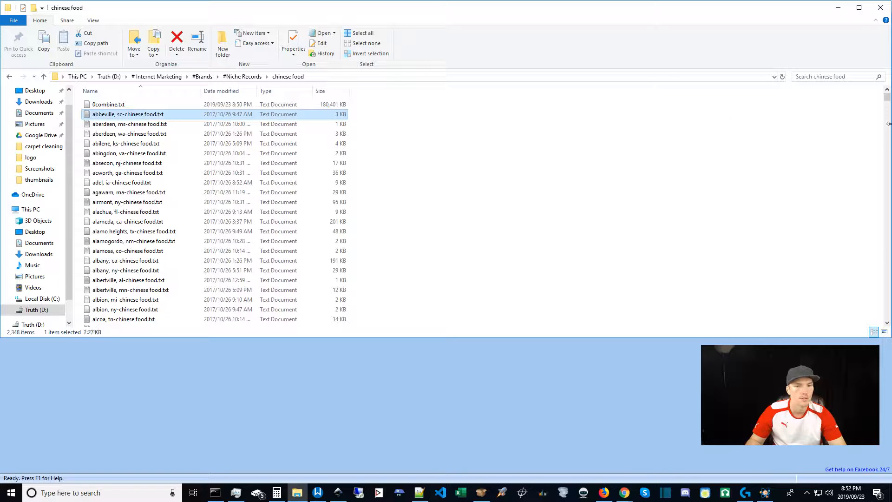
{"action": "left_click_drag", "start_coordinate": [886, 97], "coordinate": [887, 321]}
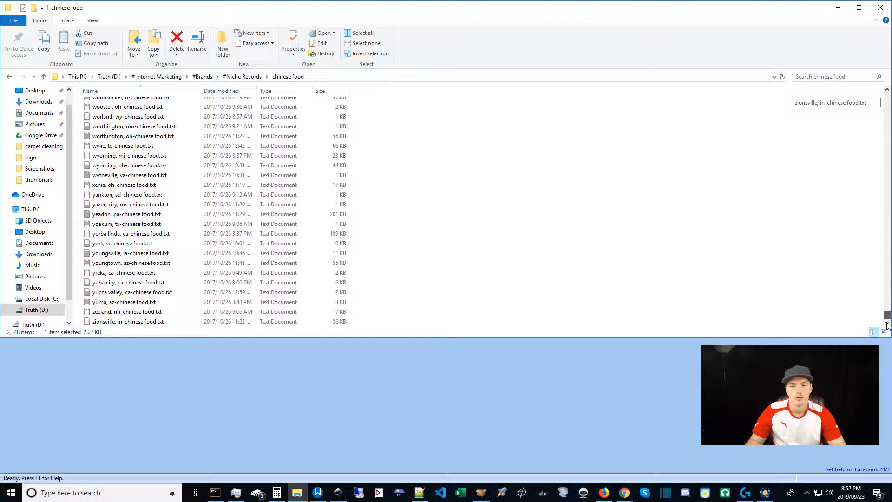
{"action": "left_click", "coordinate": [204, 321], "text": "shift"}
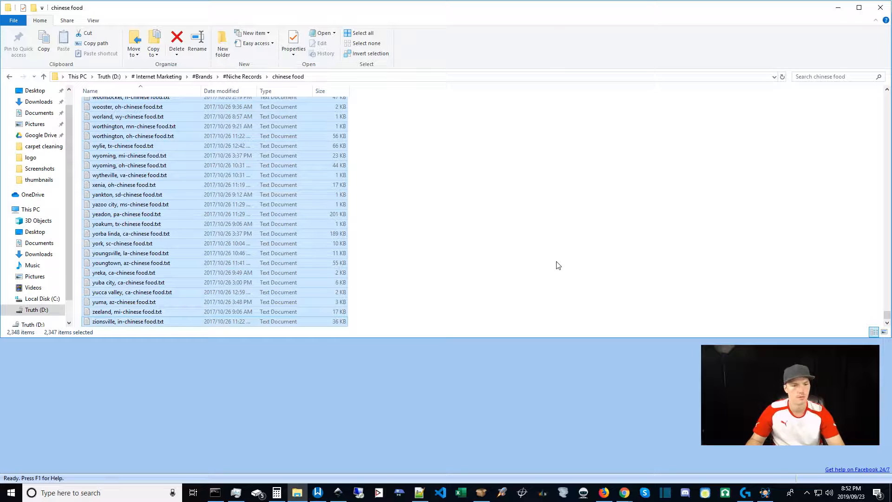
{"action": "key", "text": "Delete"}
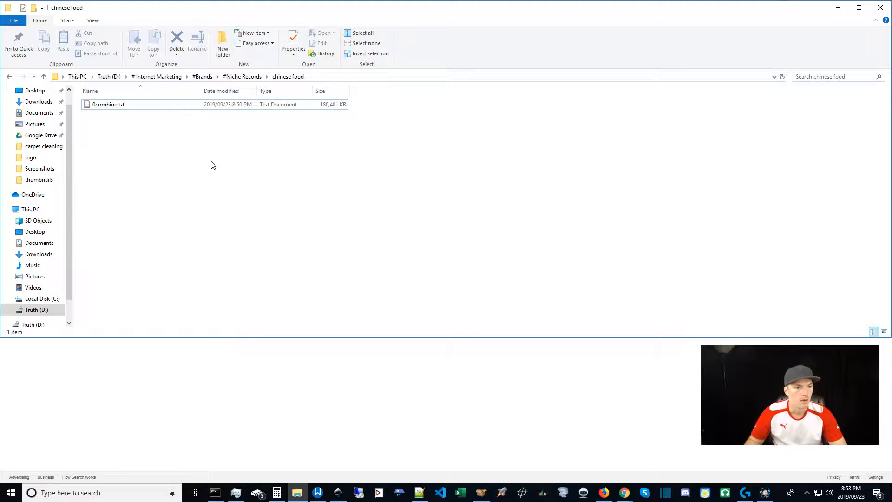
Widen the Name column and rename 0combine.txt as Chinese Food YP Scrapes in the USA.txt.
{"action": "left_click", "coordinate": [181, 107]}
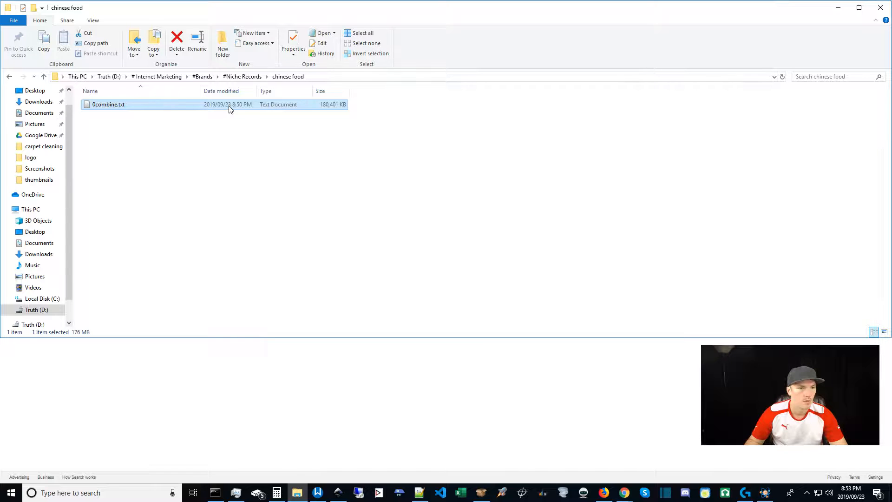
{"action": "left_click", "coordinate": [201, 143]}
{"action": "left_click_drag", "start_coordinate": [201, 91], "coordinate": [284, 92]}
{"action": "left_click", "coordinate": [141, 105]}
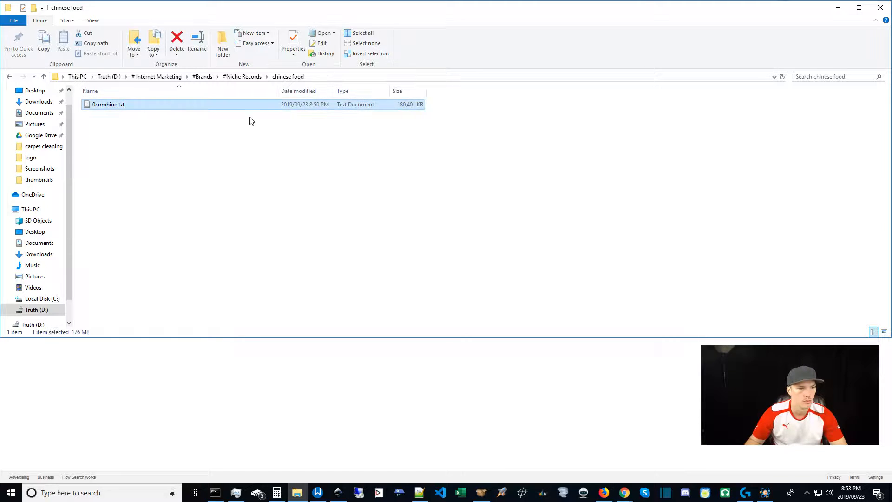
{"action": "left_click", "coordinate": [135, 104]}
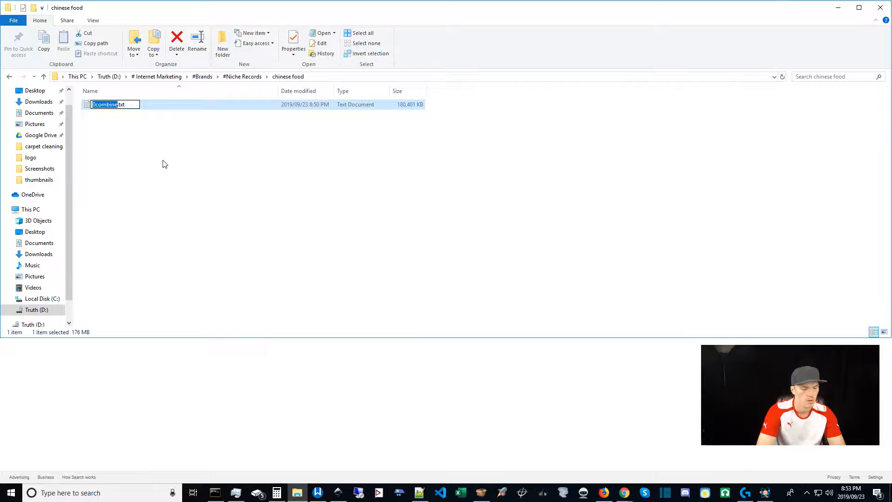
{"action": "type", "text": "Chinese"}
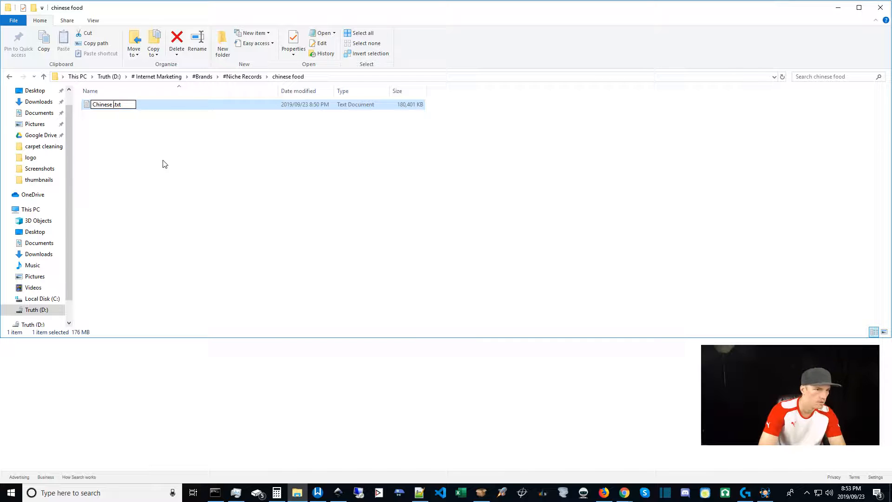
{"action": "type", "text": " Food"}
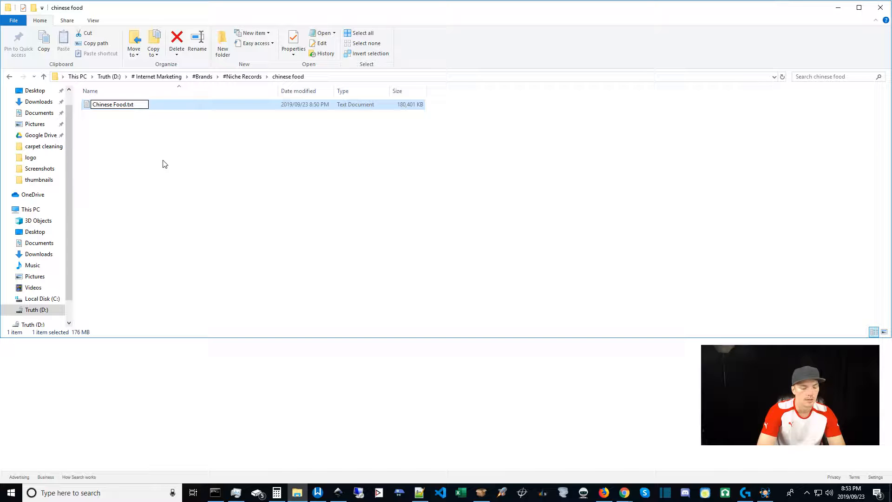
{"action": "type", "text": " YP Scrapes"}
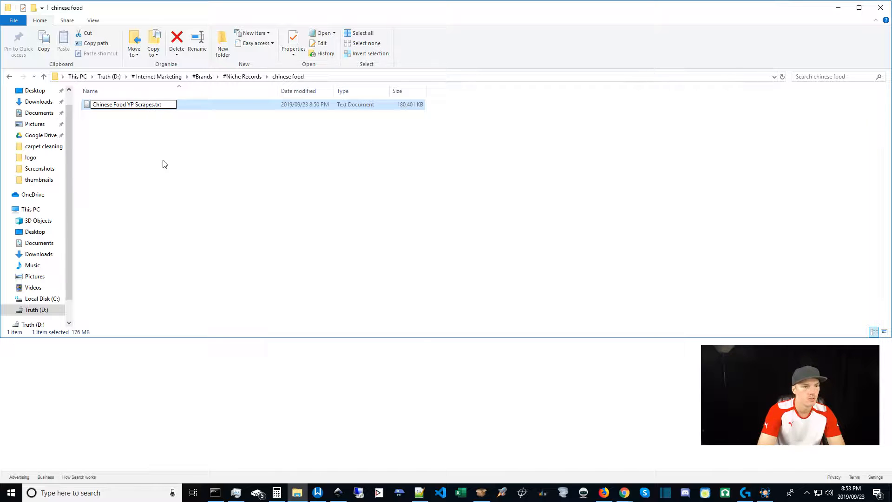
{"action": "type", "text": " in the USA"}
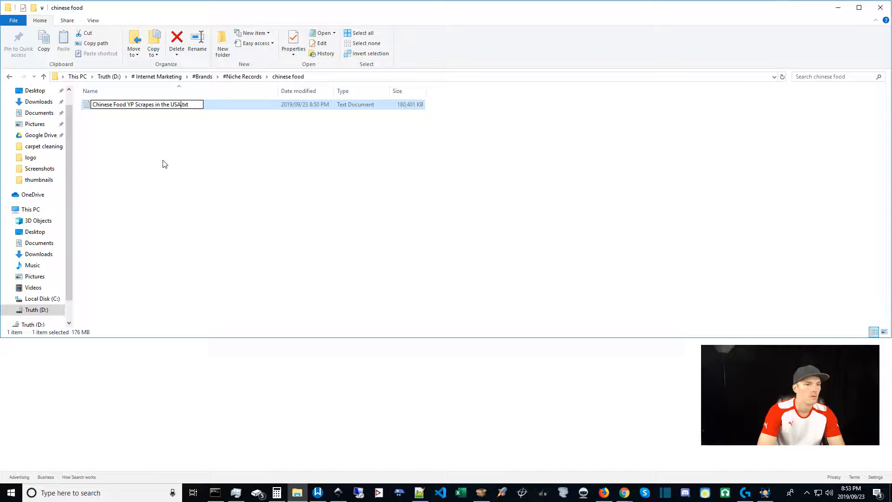
{"action": "key", "text": "Return"}
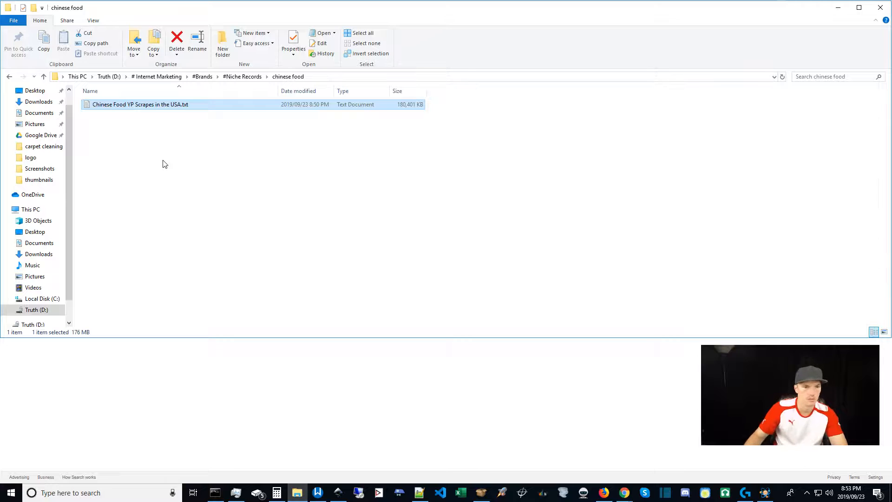
Switch to ScrapeBox and load Chinese Food YP Scrapes in the USA.txt as the source for duplicate removal in the Text File Tool.
{"action": "left_click", "coordinate": [482, 493]}
{"action": "left_click", "coordinate": [348, 94]}
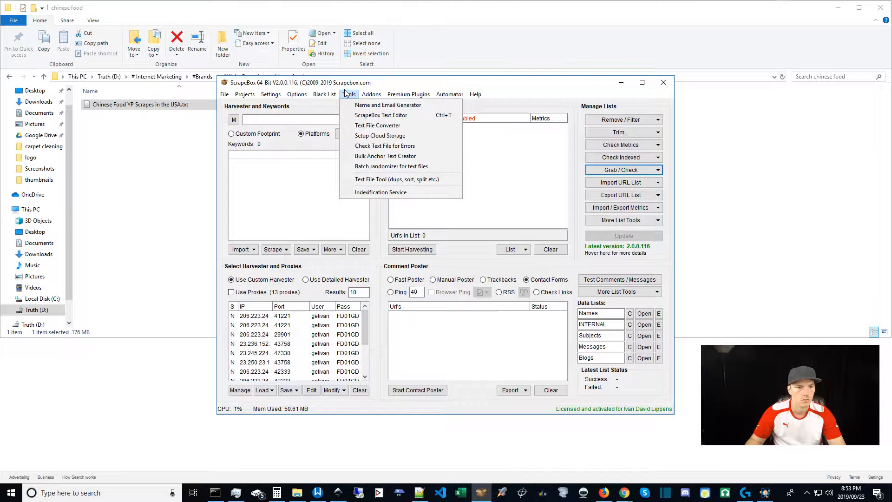
{"action": "left_click", "coordinate": [366, 179]}
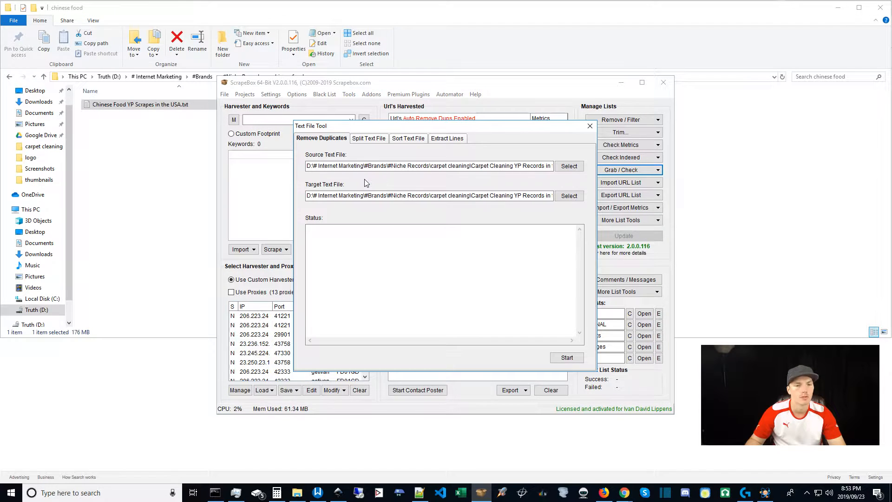
{"action": "left_click", "coordinate": [561, 171]}
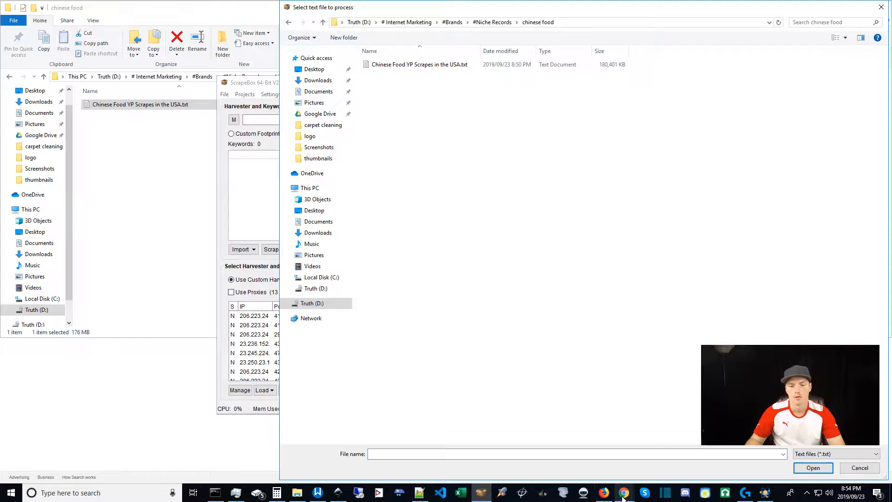
{"action": "mouse_move", "coordinate": [626, 497]}
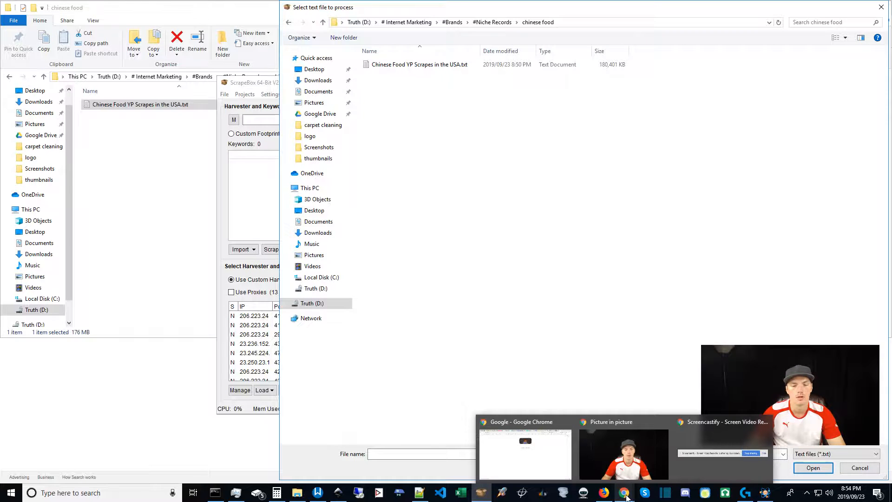
{"action": "left_click", "coordinate": [549, 458]}
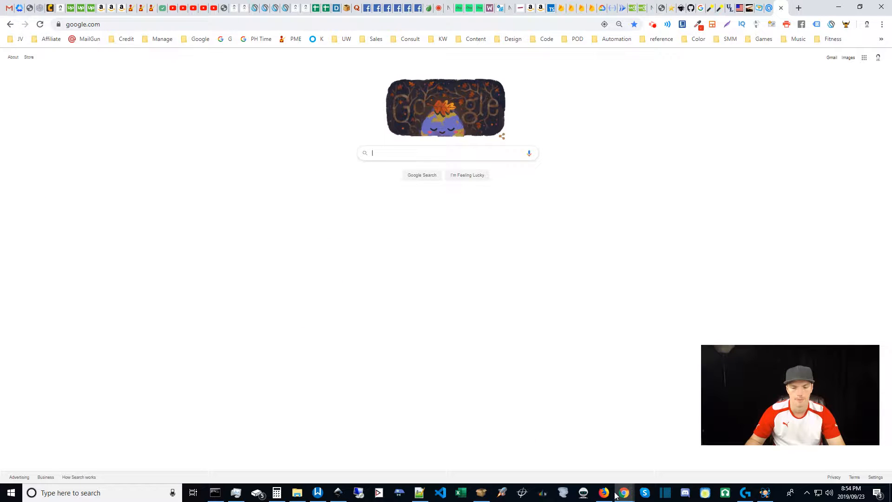
{"action": "left_click", "coordinate": [480, 493]}
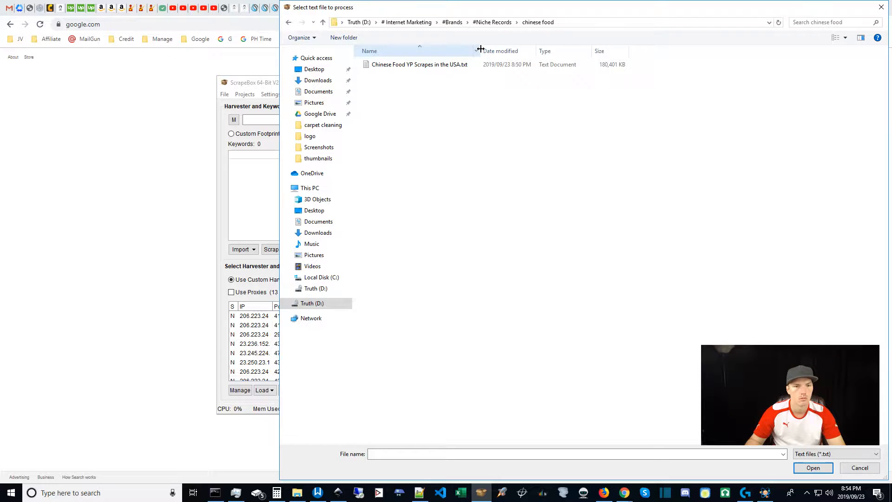
{"action": "left_click_drag", "start_coordinate": [481, 49], "coordinate": [543, 49]}
{"action": "left_click", "coordinate": [438, 68]}
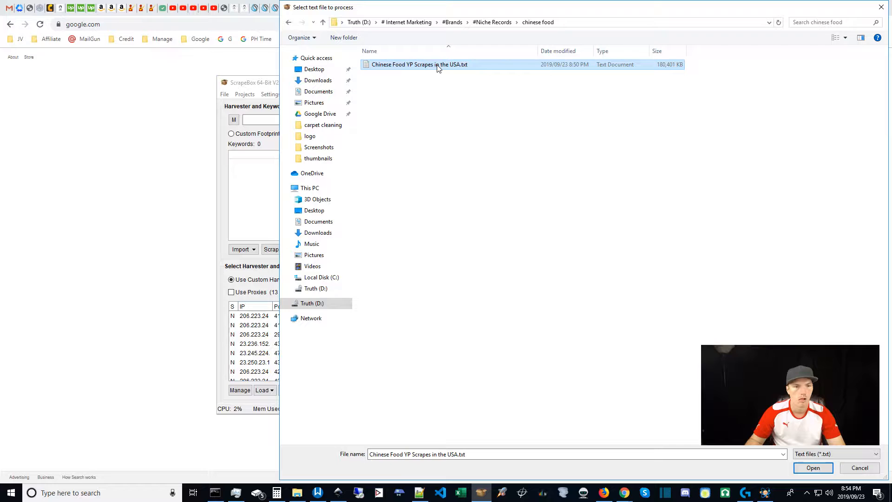
{"action": "left_click", "coordinate": [819, 467]}
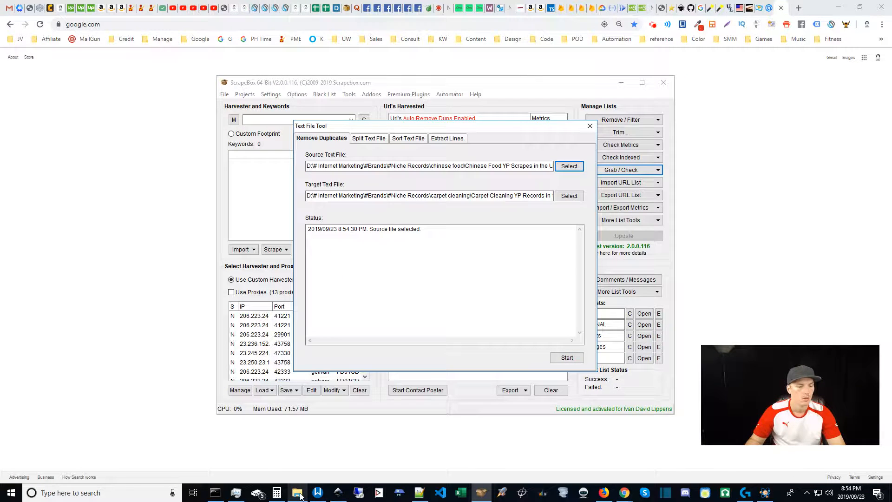
Set the target file to Chinese Food YP Scrapes in the USA - Scrubbed.txt in the chinese food folder and run the duplicate removal.
{"action": "mouse_move", "coordinate": [300, 496]}
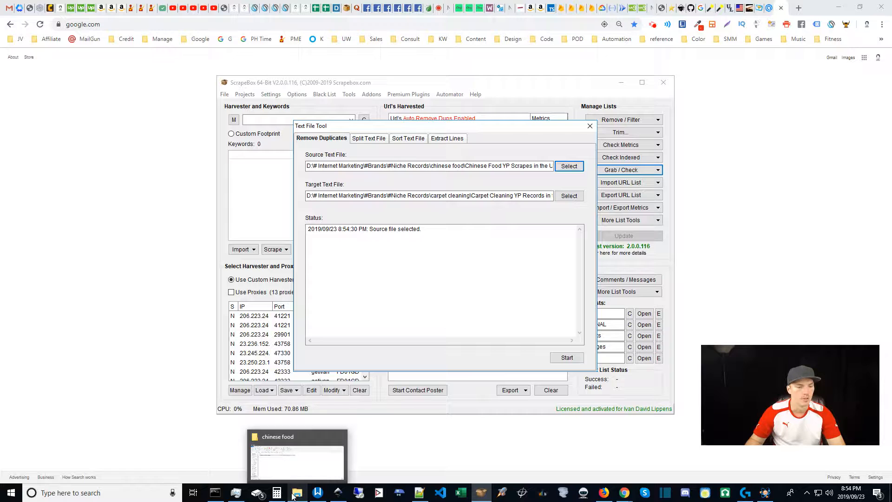
{"action": "left_click", "coordinate": [296, 457]}
{"action": "left_click", "coordinate": [481, 494]}
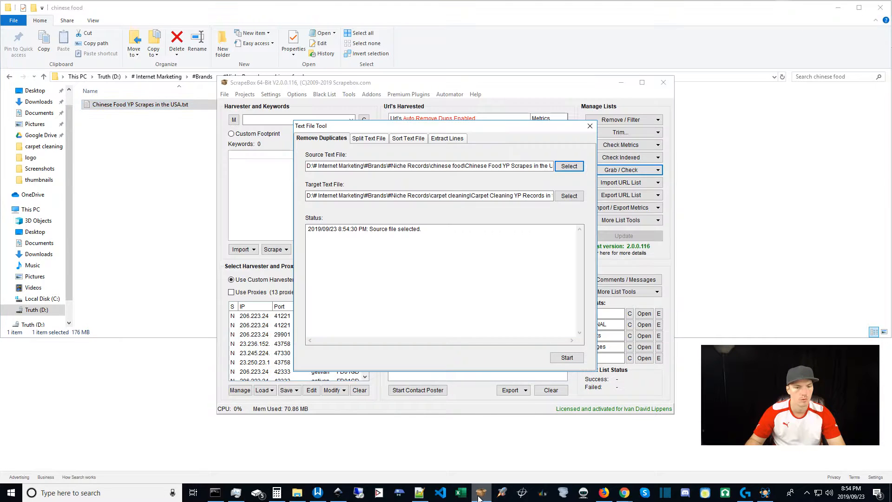
{"action": "left_click", "coordinate": [570, 196]}
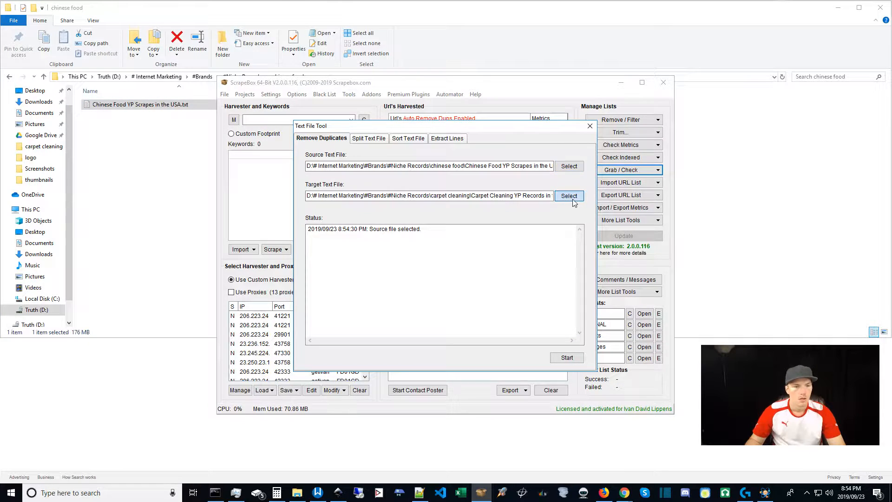
{"action": "left_click", "coordinate": [410, 65]}
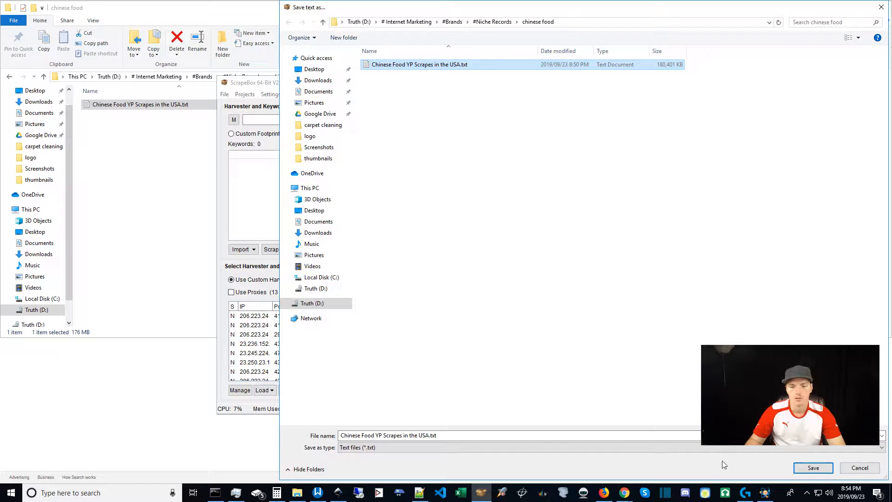
{"action": "left_click", "coordinate": [426, 435]}
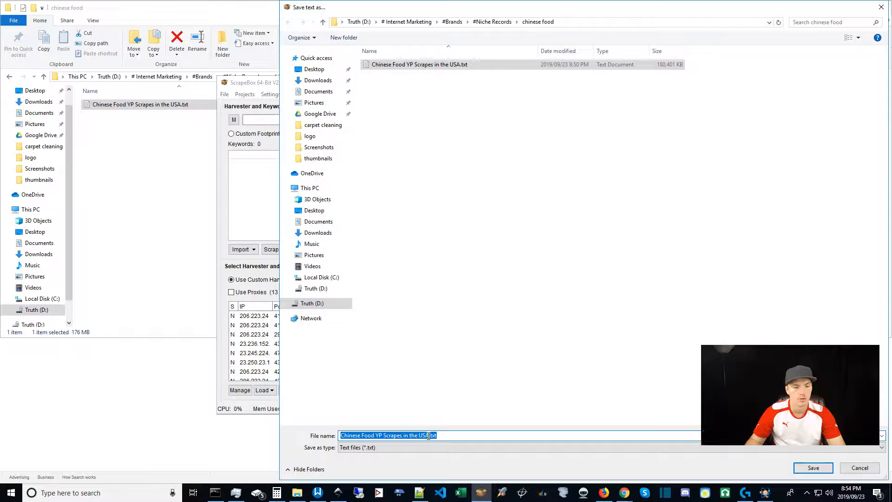
{"action": "left_click", "coordinate": [426, 435]}
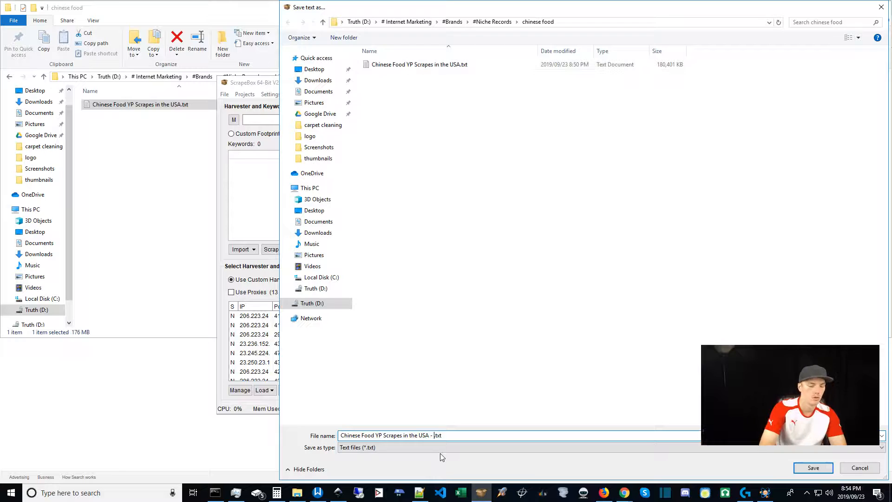
{"action": "type", "text": "- Scrubbed"}
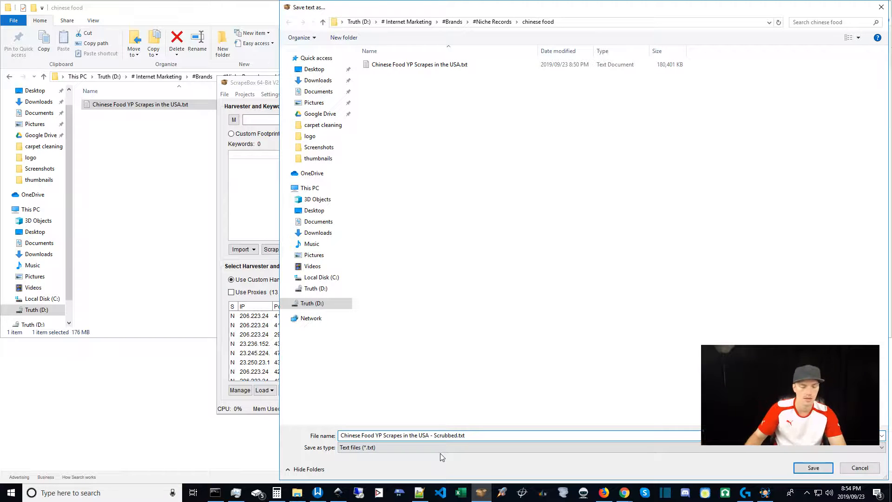
{"action": "left_click", "coordinate": [813, 468]}
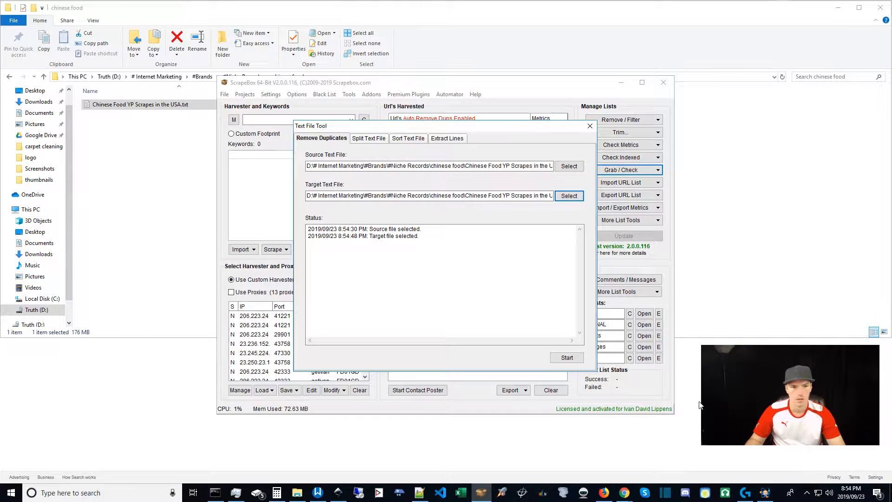
{"action": "left_click", "coordinate": [568, 357]}
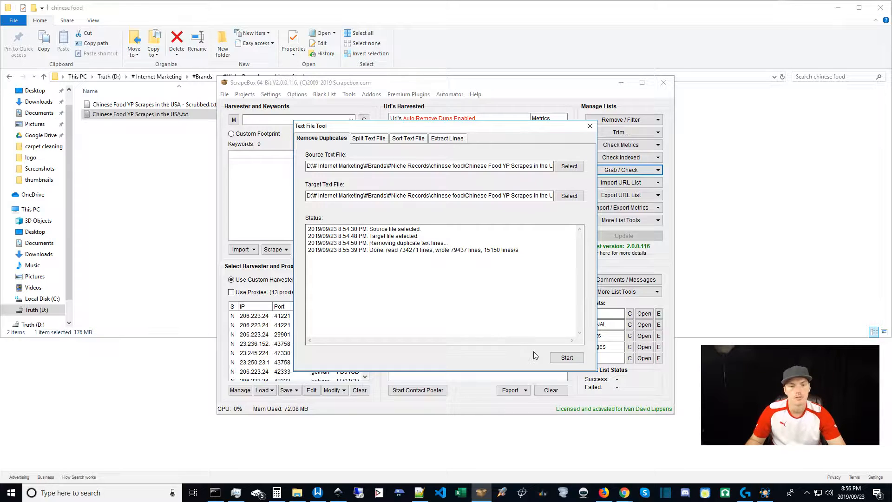
{"action": "left_click", "coordinate": [589, 126]}
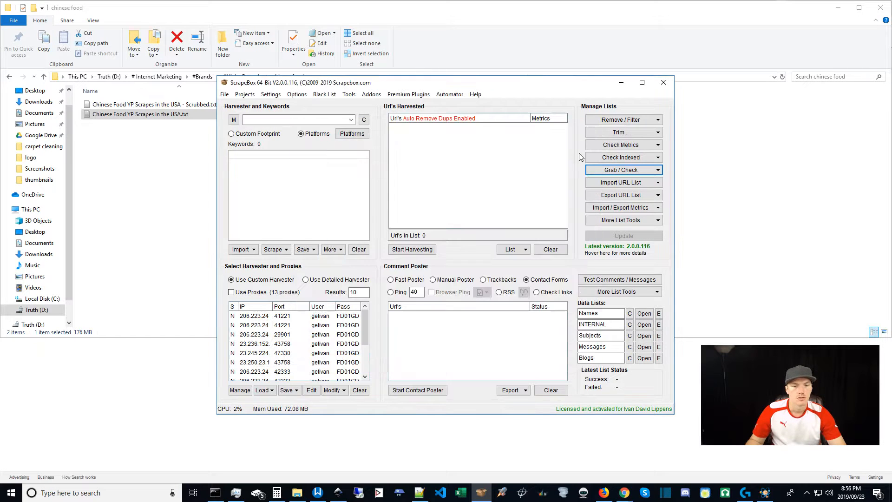
Switch to File Explorer and delete the original Chinese Food YP Scrapes in the USA.txt, keeping the Scrubbed file.
{"action": "left_click", "coordinate": [169, 231]}
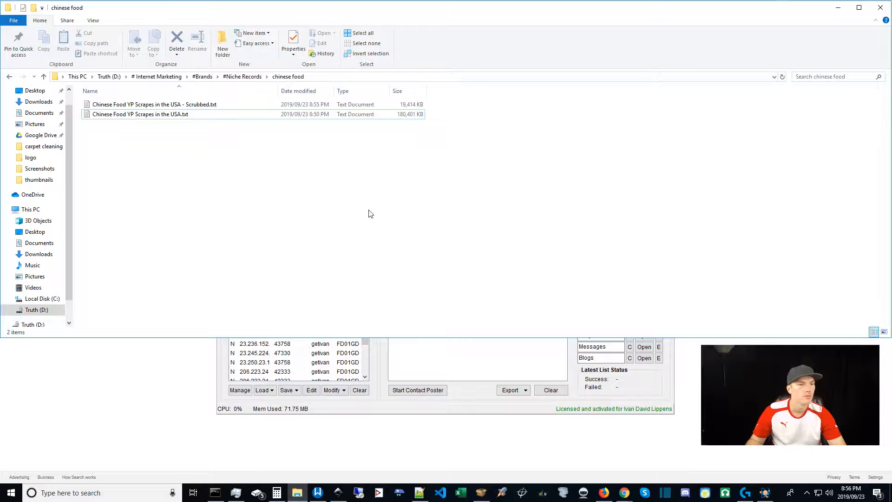
{"action": "left_click", "coordinate": [395, 115]}
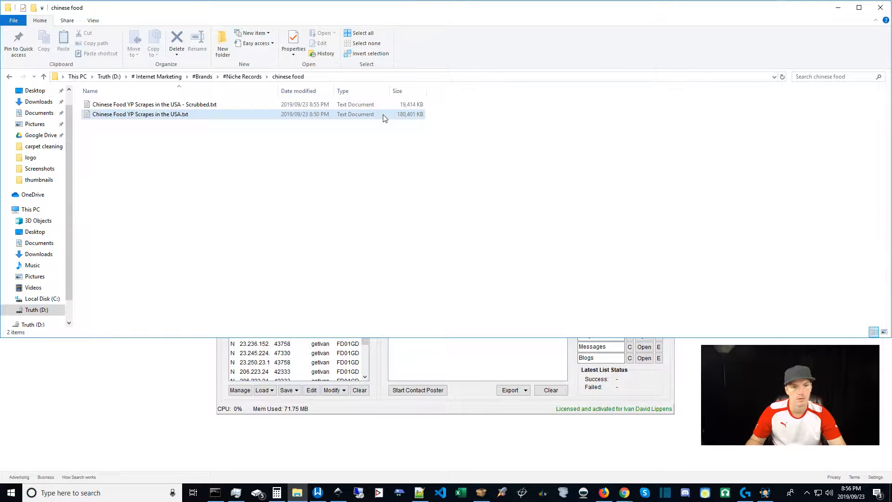
{"action": "left_click", "coordinate": [386, 114]}
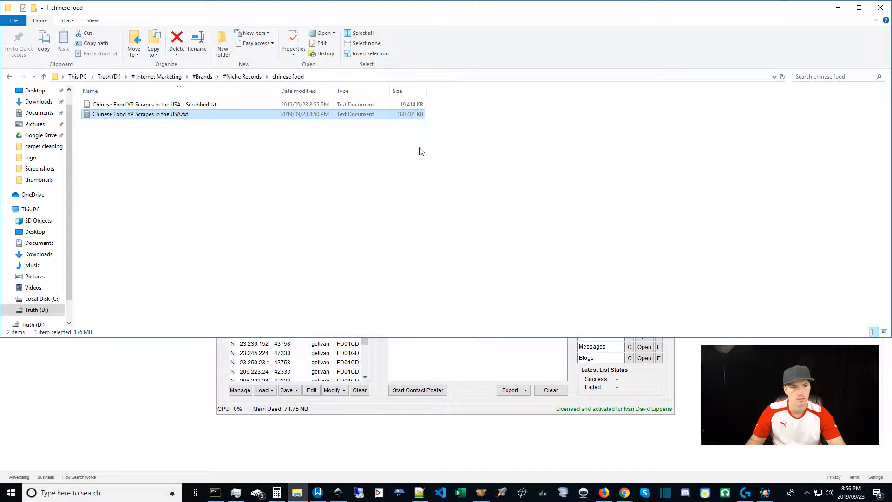
{"action": "key", "text": "Delete"}
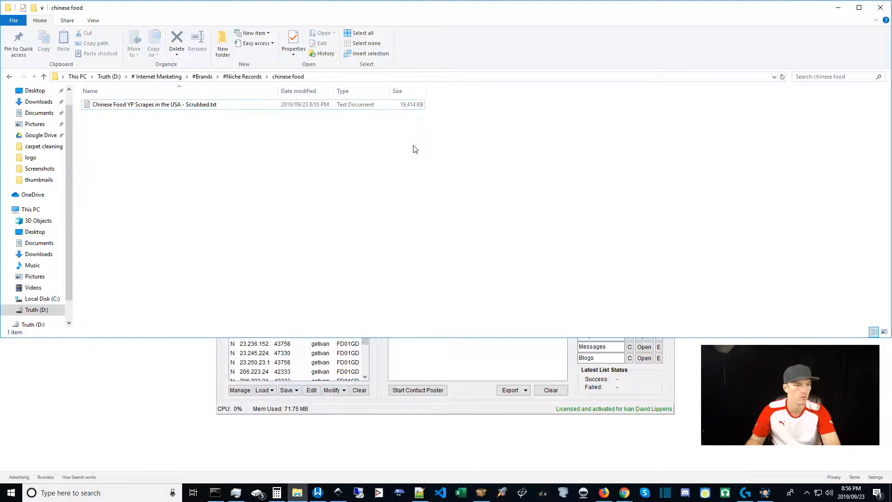
{"action": "left_click", "coordinate": [227, 106]}
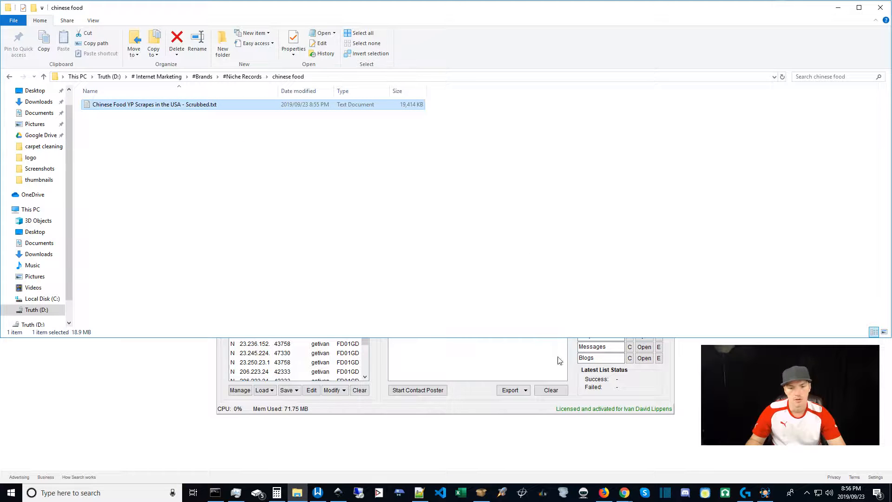
Return to ScrapeBox and grab the emails from the local file Chinese Food YP Scrapes in the USA - Scrubbed.txt.
{"action": "left_click", "coordinate": [576, 366]}
{"action": "left_click", "coordinate": [643, 171]}
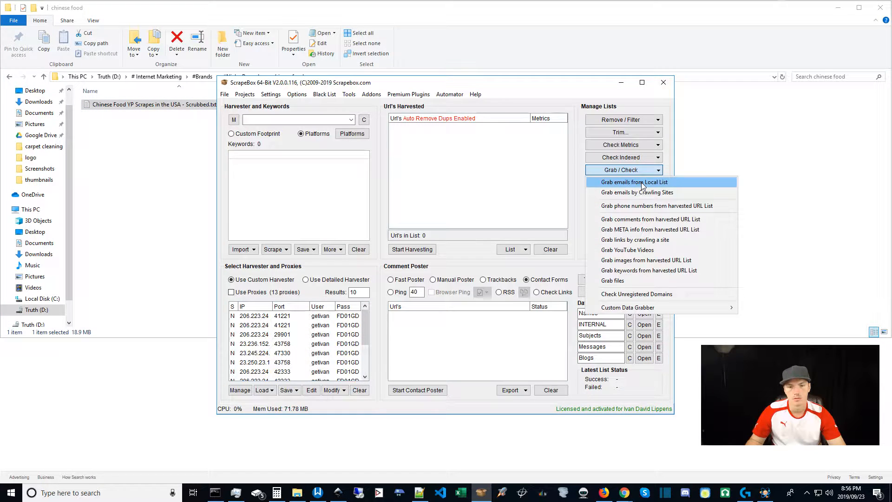
{"action": "left_click", "coordinate": [641, 182]}
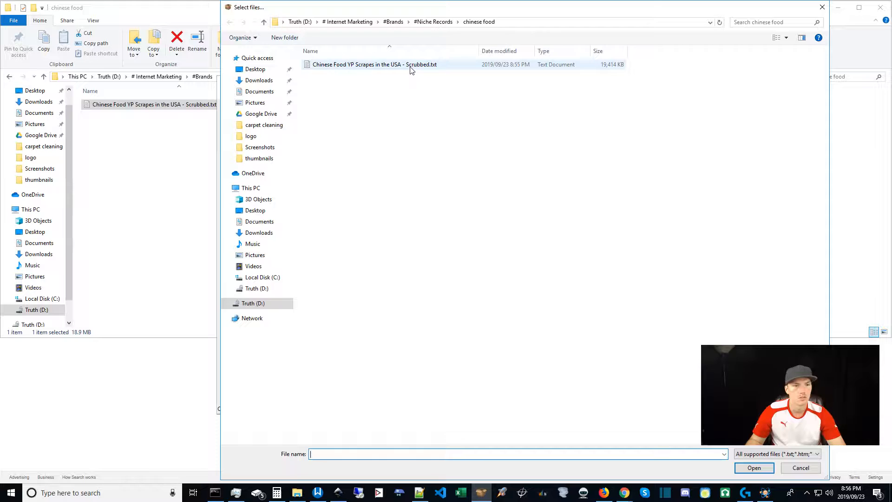
{"action": "double_click", "coordinate": [411, 69]}
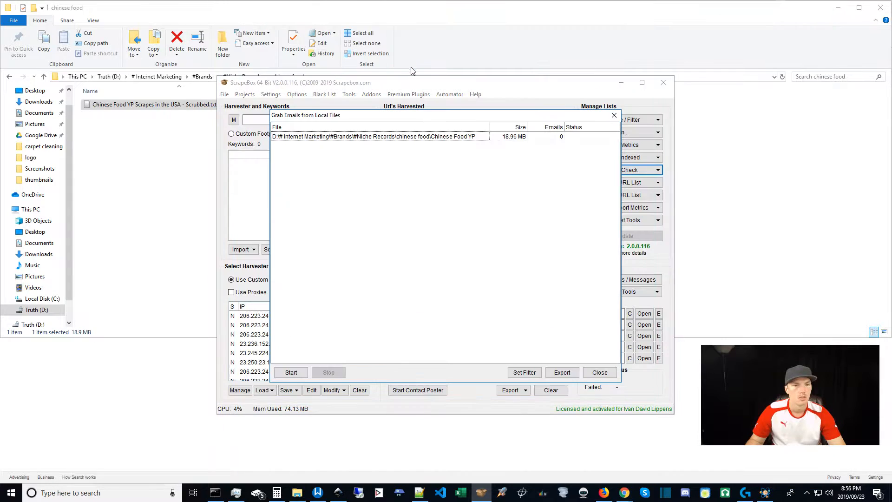
{"action": "left_click", "coordinate": [291, 372]}
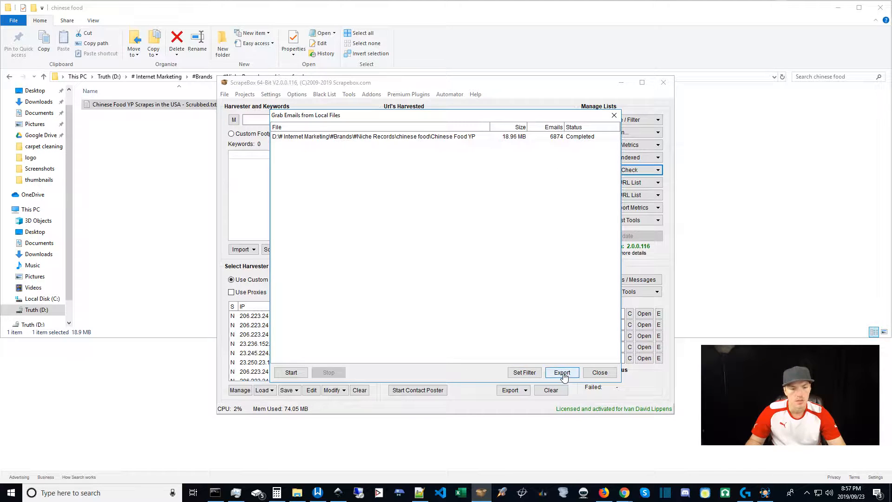
Open the filter for the grabbed emails and enter info as a term for removing emails.
{"action": "left_click", "coordinate": [520, 374]}
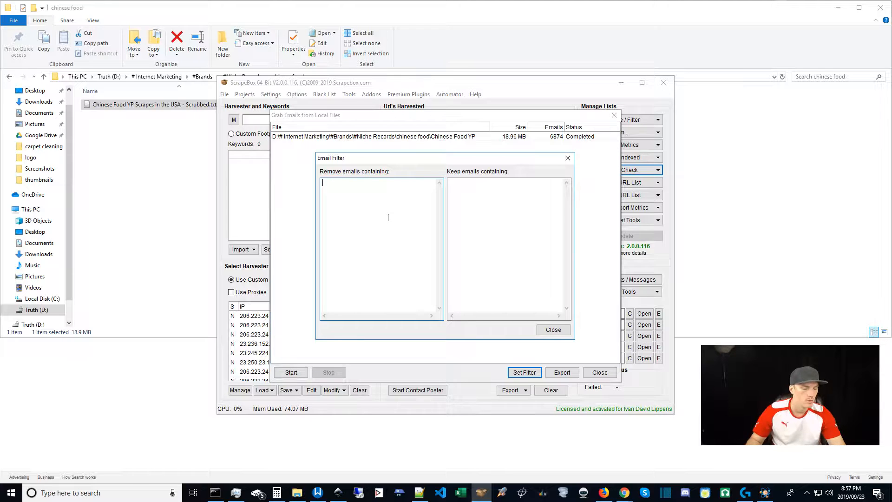
{"action": "type", "text": "info"}
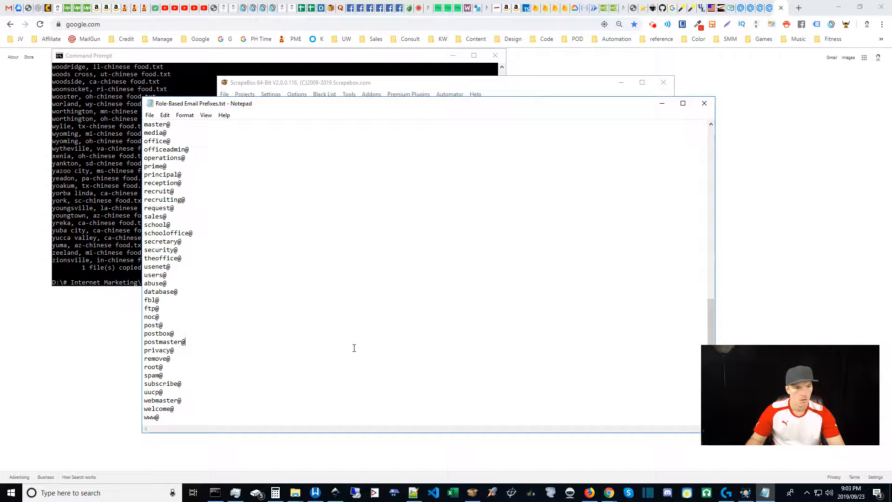
Copy the entire list of prefixes from Role-Based Email Prefixes.txt, from admin@ through www@.
{"action": "key", "text": "ctrl+a"}
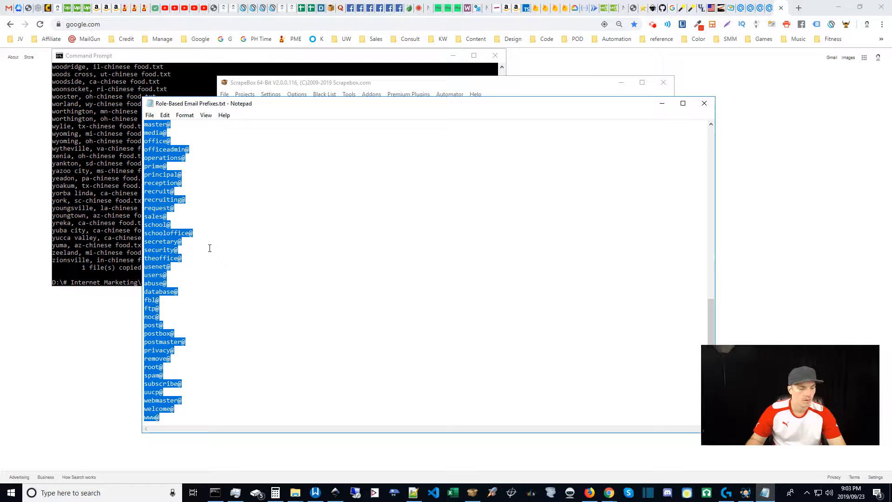
{"action": "left_click", "coordinate": [209, 248]}
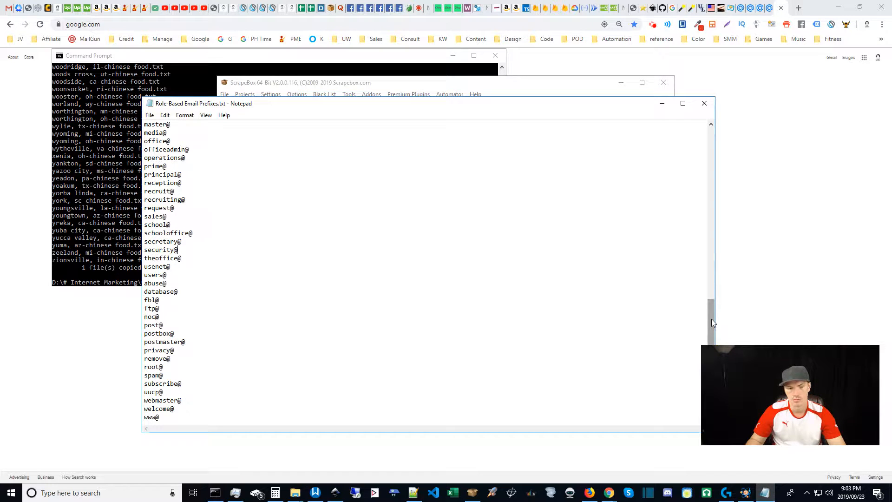
{"action": "left_click_drag", "start_coordinate": [712, 320], "coordinate": [704, 120]}
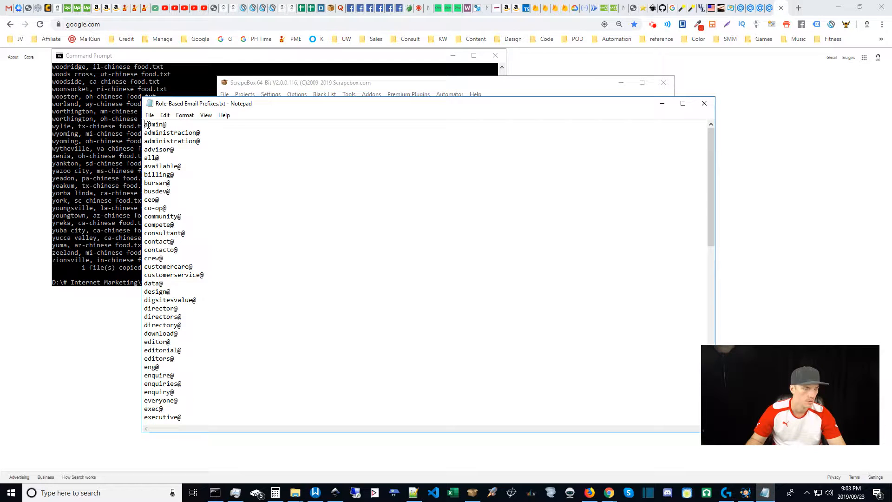
{"action": "left_click_drag", "start_coordinate": [145, 124], "coordinate": [223, 313]}
{"action": "left_click", "coordinate": [223, 306]}
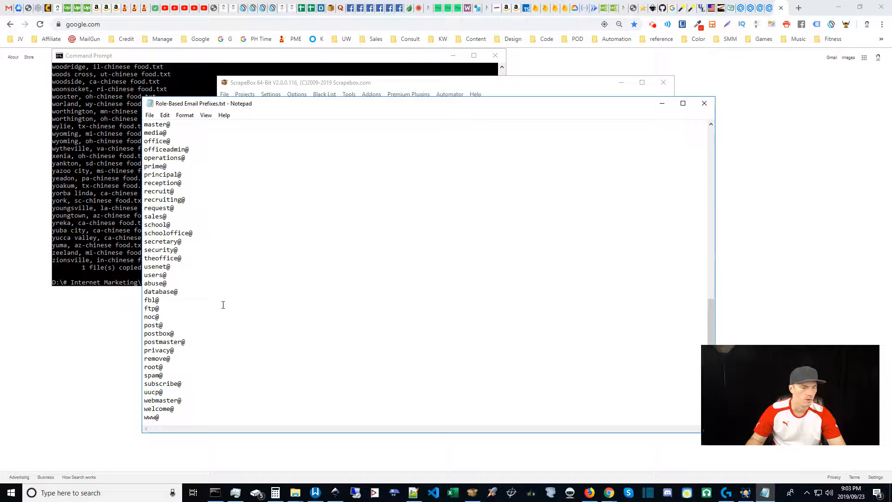
{"action": "scroll", "coordinate": [220, 309], "scroll_direction": "up", "scroll_amount": 18}
{"action": "scroll", "coordinate": [216, 313], "scroll_direction": "down", "scroll_amount": 4}
{"action": "scroll", "coordinate": [212, 318], "scroll_direction": "up", "scroll_amount": 4}
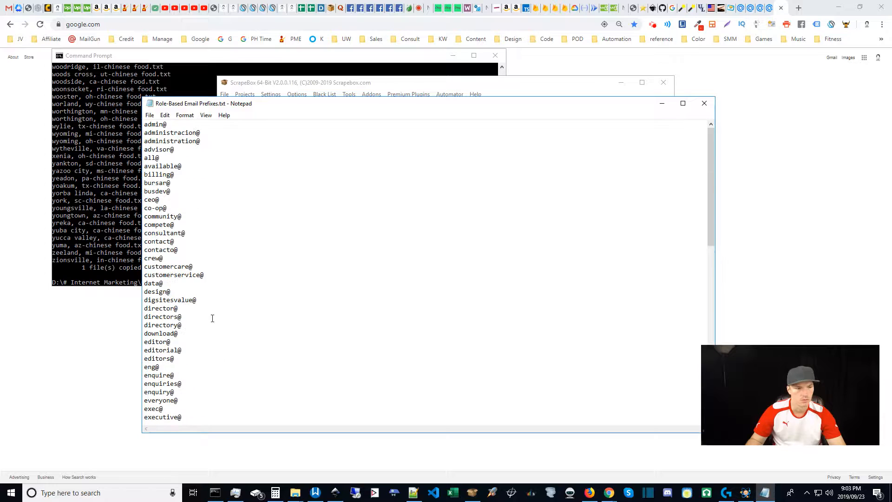
{"action": "left_click", "coordinate": [212, 295]}
{"action": "key", "text": "ctrl+a"}
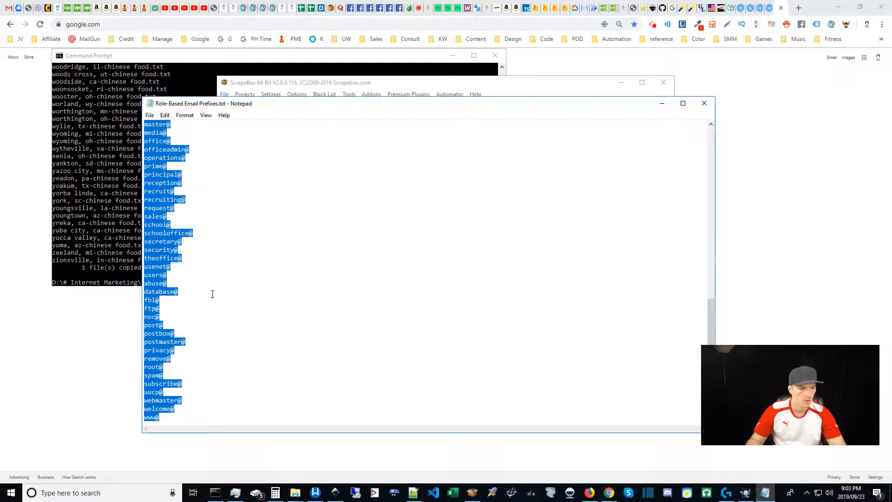
{"action": "left_click", "coordinate": [416, 251]}
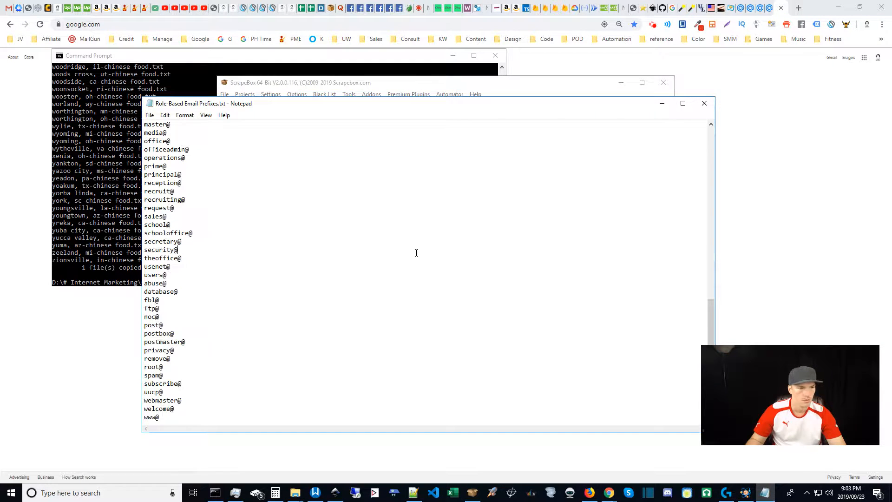
Switch to ScrapeBox and paste the copied role-based prefixes into the terms for removing emails, and close the filter.
{"action": "left_click", "coordinate": [658, 107]}
{"action": "left_click", "coordinate": [378, 216]}
{"action": "key", "text": "ctrl+v"}
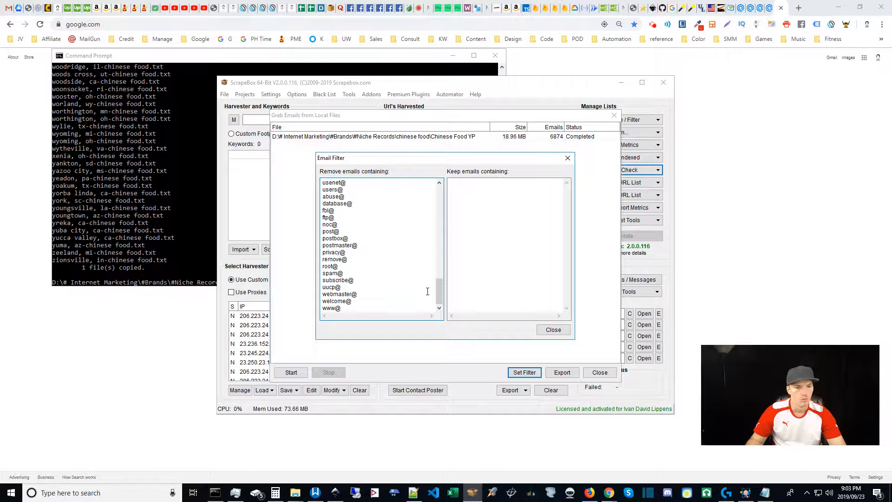
{"action": "left_click_drag", "start_coordinate": [438, 291], "coordinate": [444, 319]}
{"action": "left_click", "coordinate": [550, 330]}
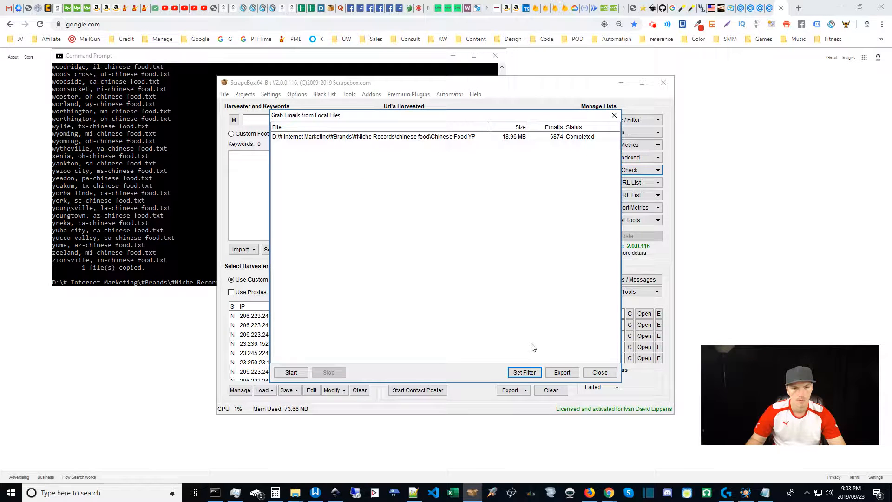
Close the current email grab and grab the emails again from the local file Chinese Food YP Scrapes in the USA - Scrubbed.txt.
{"action": "left_click", "coordinate": [291, 373]}
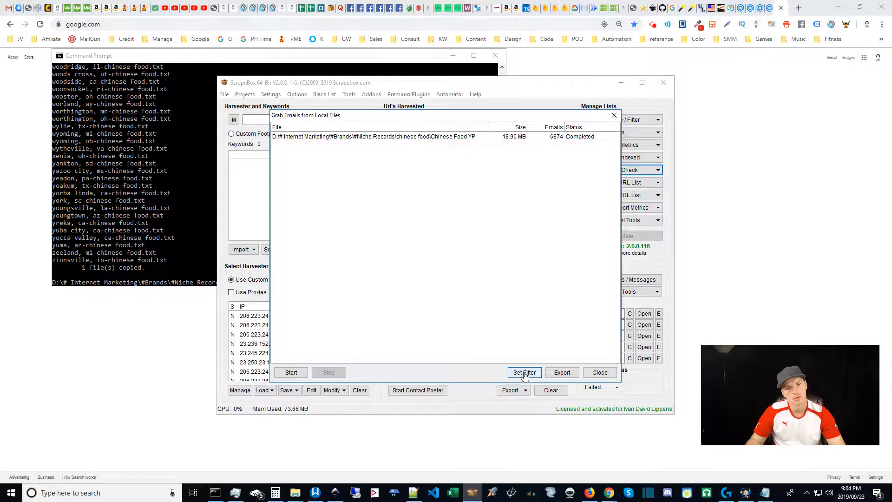
{"action": "left_click", "coordinate": [599, 373]}
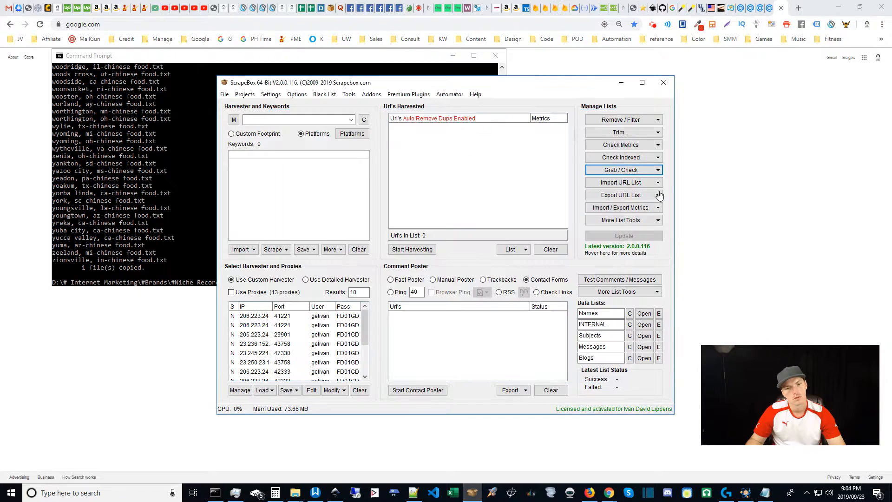
{"action": "left_click", "coordinate": [647, 170]}
{"action": "left_click", "coordinate": [648, 182]}
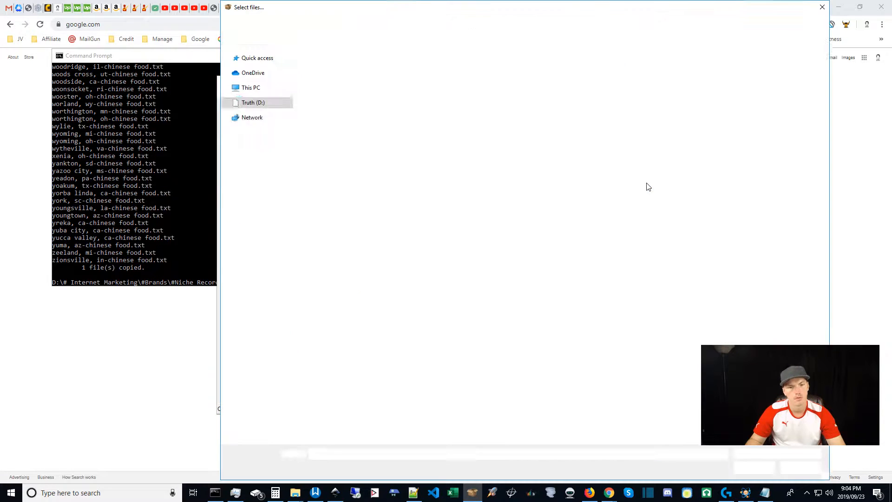
{"action": "left_click", "coordinate": [409, 65]}
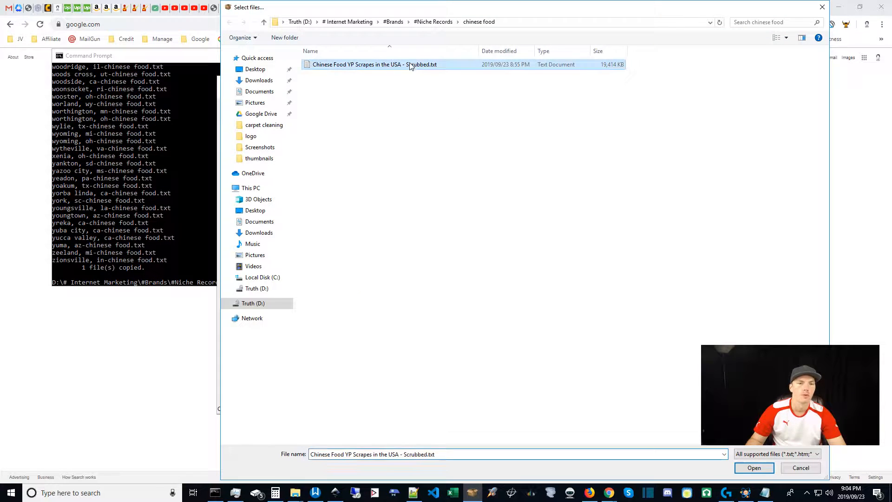
{"action": "left_click", "coordinate": [753, 467]}
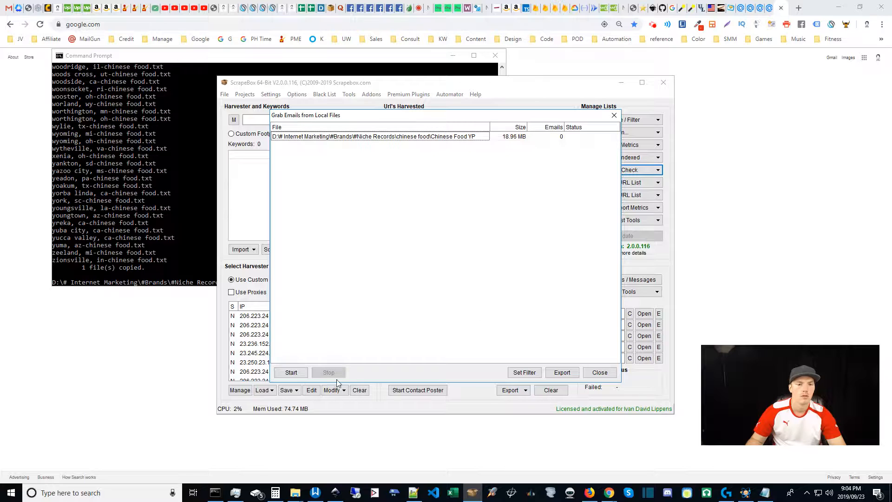
{"action": "left_click", "coordinate": [292, 372]}
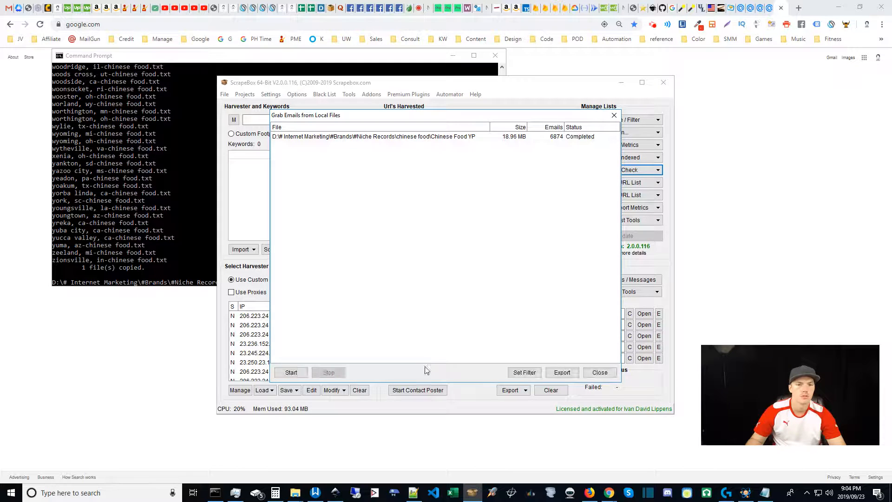
Review the email filter's full list of removal terms and close it.
{"action": "left_click", "coordinate": [521, 374]}
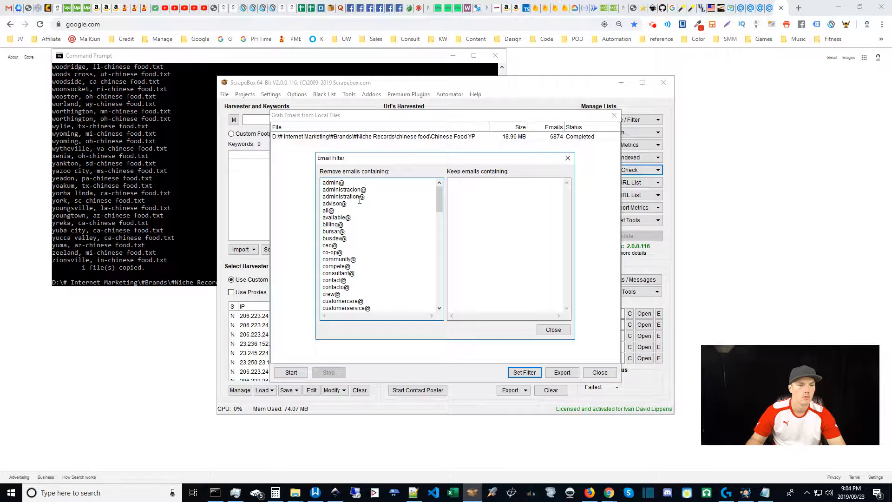
{"action": "left_click_drag", "start_coordinate": [439, 194], "coordinate": [441, 295]}
{"action": "left_click", "coordinate": [378, 260]}
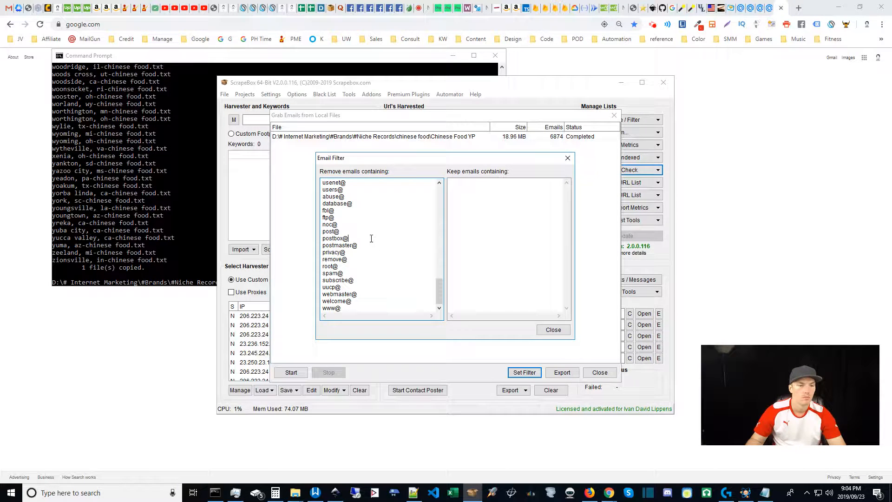
{"action": "left_click", "coordinate": [370, 244]}
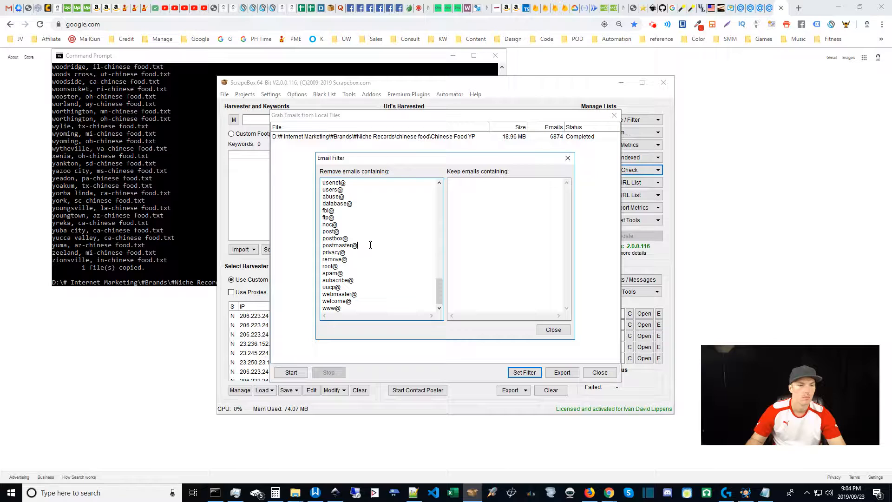
{"action": "left_click", "coordinate": [366, 295]}
{"action": "left_click", "coordinate": [552, 330]}
Export the grabbed emails with UTF-8 encoding as Chinese Food YP Scrapes in the USA - Scrubbed - Grabbed Emails.txt in the chinese food folder.
{"action": "left_click", "coordinate": [562, 372]}
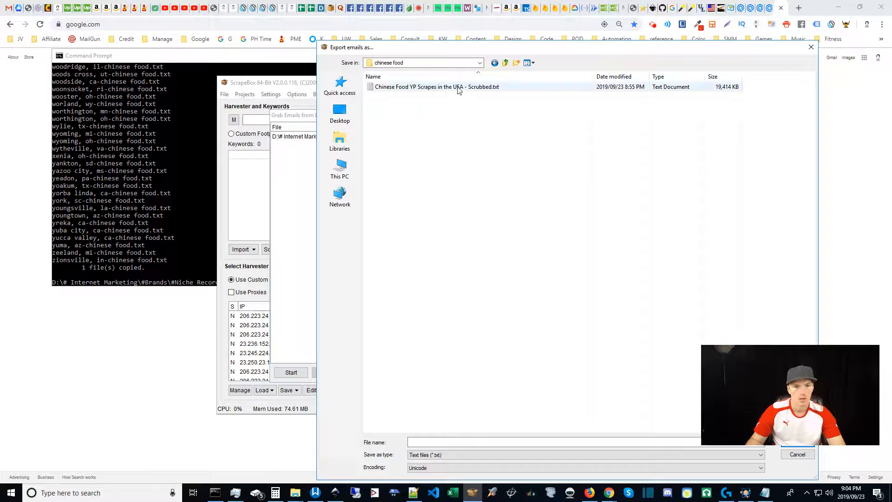
{"action": "left_click", "coordinate": [457, 87]}
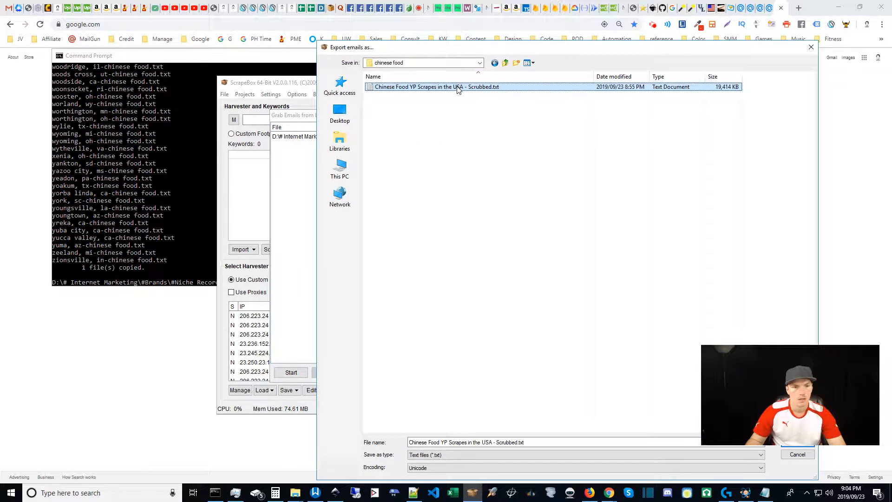
{"action": "left_click", "coordinate": [501, 467]}
{"action": "left_click", "coordinate": [419, 482]}
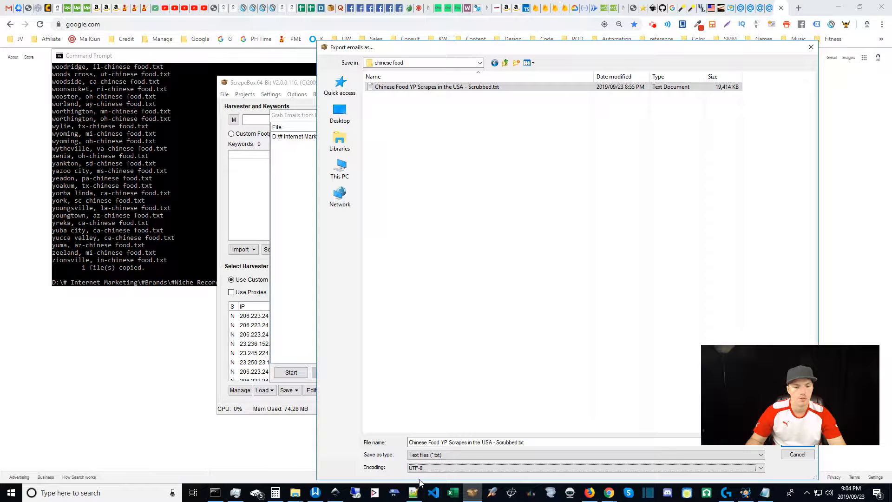
{"action": "left_click", "coordinate": [518, 441]}
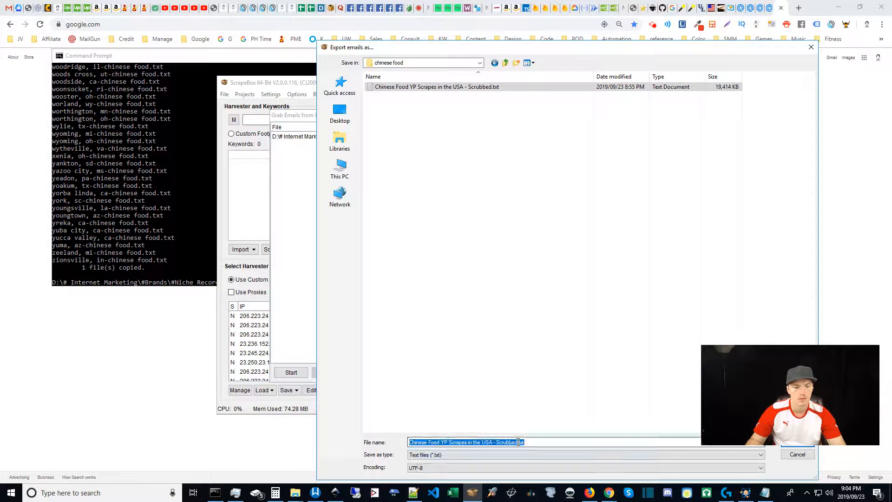
{"action": "double_click", "coordinate": [518, 442]}
{"action": "left_click", "coordinate": [522, 442]}
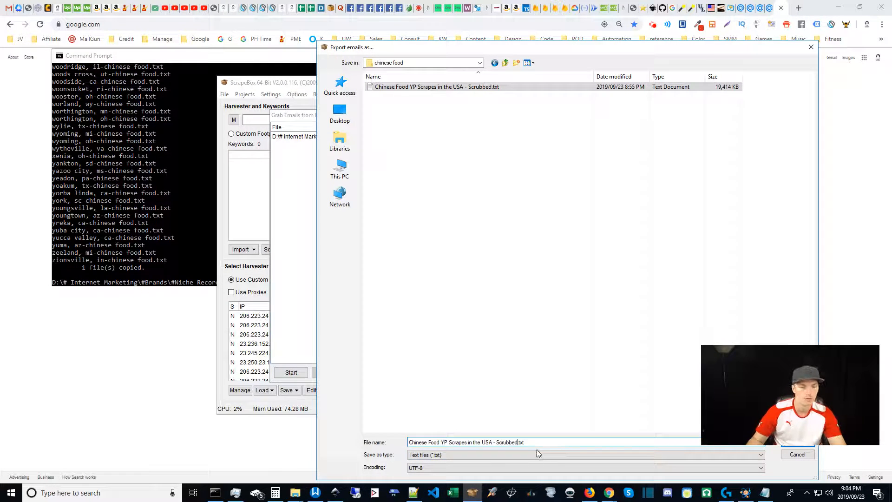
{"action": "type", "text": "-"}
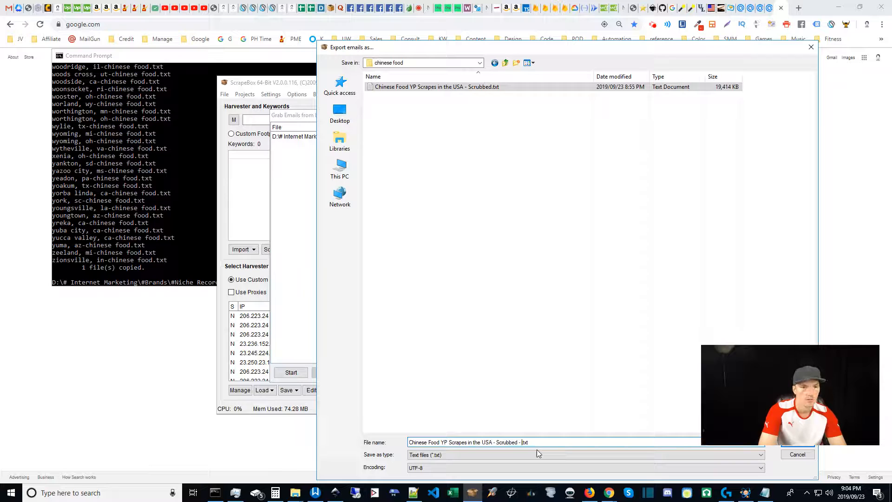
{"action": "type", "text": "Grabbed "}
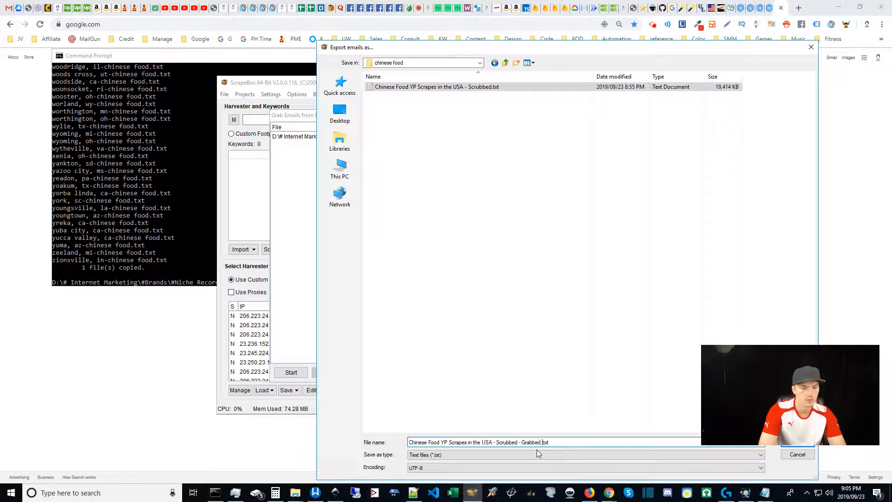
{"action": "type", "text": "Emails"}
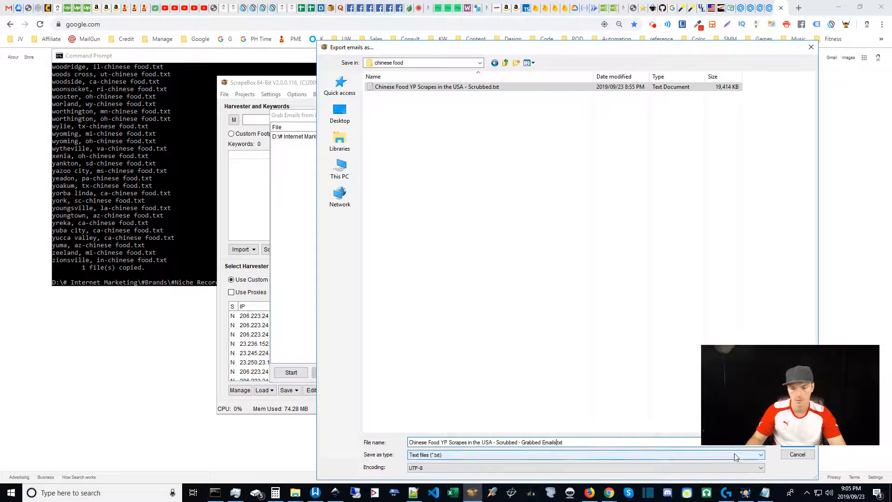
{"action": "key", "text": "Return"}
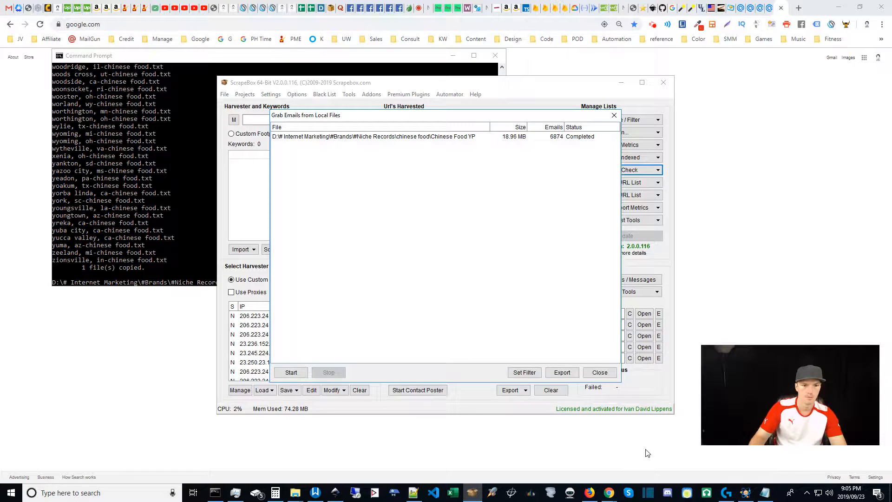
Close the email grabber and set the duplicate removal tool's source to Chinese Food YP Scrapes in the USA - Scrubbed - Grabbed Emails.txt.
{"action": "left_click", "coordinate": [598, 373]}
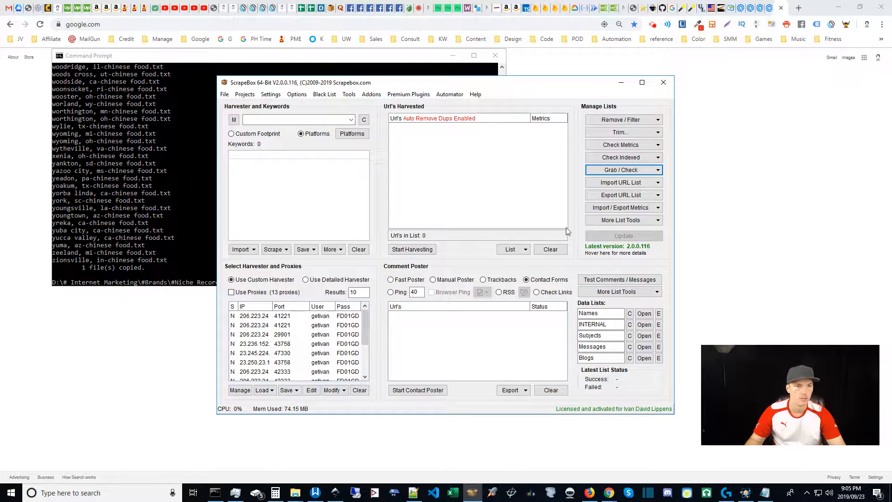
{"action": "left_click", "coordinate": [349, 94]}
{"action": "left_click", "coordinate": [387, 179]}
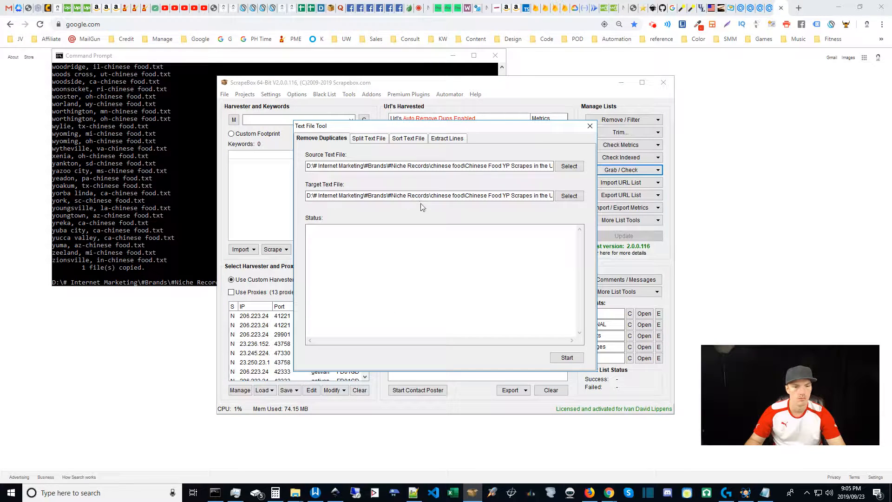
{"action": "left_click", "coordinate": [568, 170]}
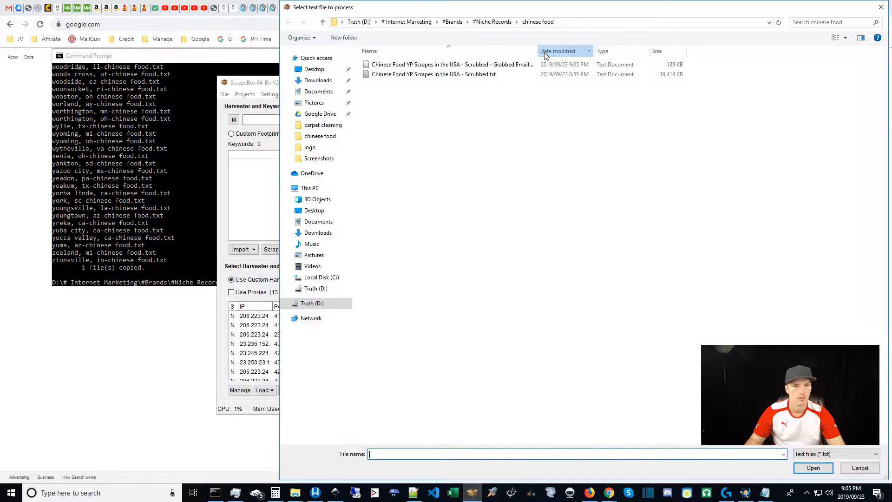
{"action": "left_click_drag", "start_coordinate": [538, 50], "coordinate": [635, 38]}
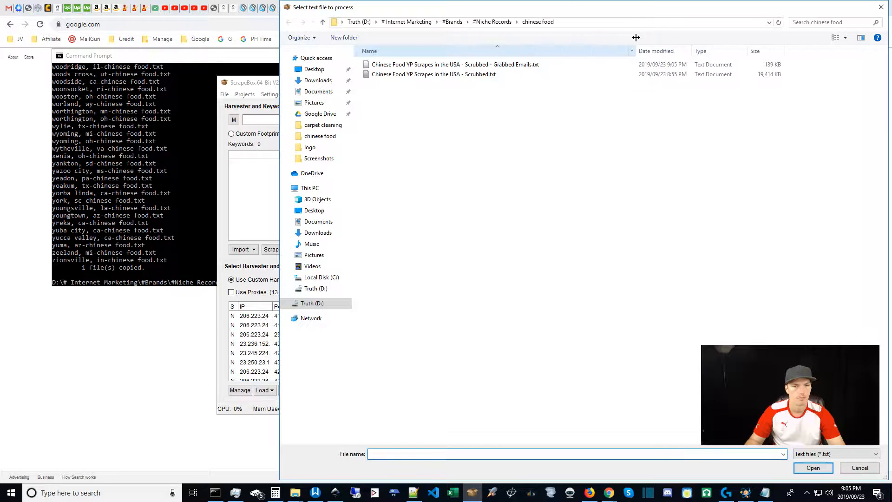
{"action": "left_click", "coordinate": [520, 65]}
{"action": "double_click", "coordinate": [520, 65]}
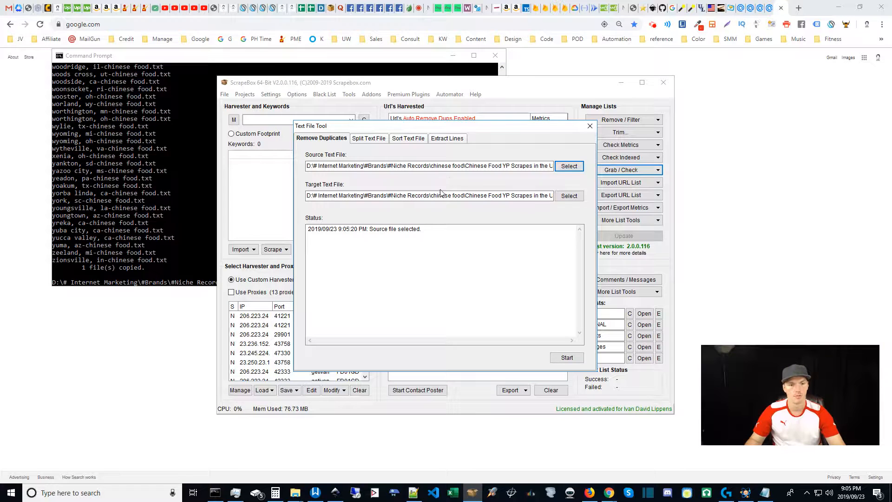
Remove duplicate lines into the target file Chinese Food YP Scrapes in the USA - Scrubbed - Grabbed Emails - Scrubbed.txt and close the tool.
{"action": "left_click", "coordinate": [568, 195]}
{"action": "left_click", "coordinate": [511, 65]}
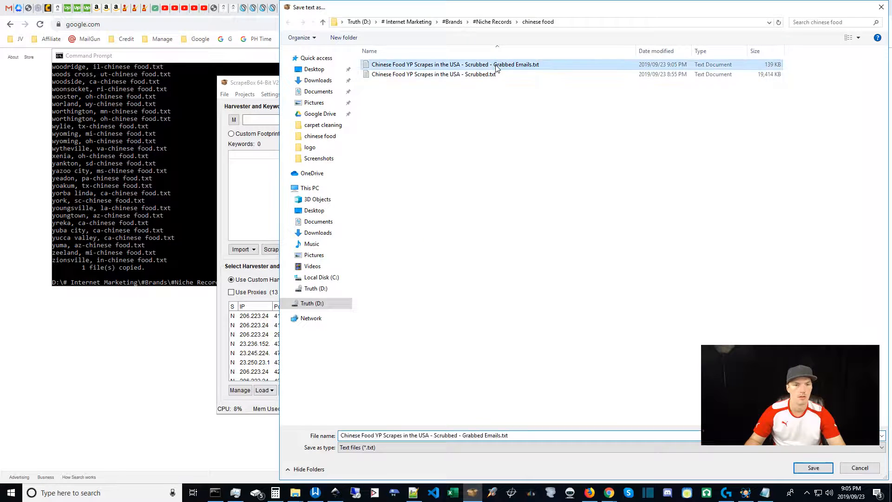
{"action": "left_click", "coordinate": [501, 437]}
{"action": "left_click", "coordinate": [501, 436]}
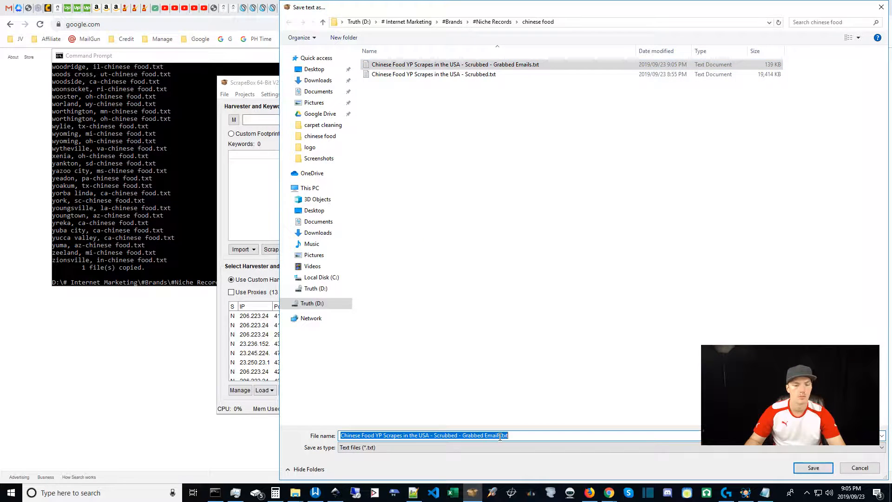
{"action": "left_click", "coordinate": [502, 436]}
{"action": "type", "text": "- Scrubbed"}
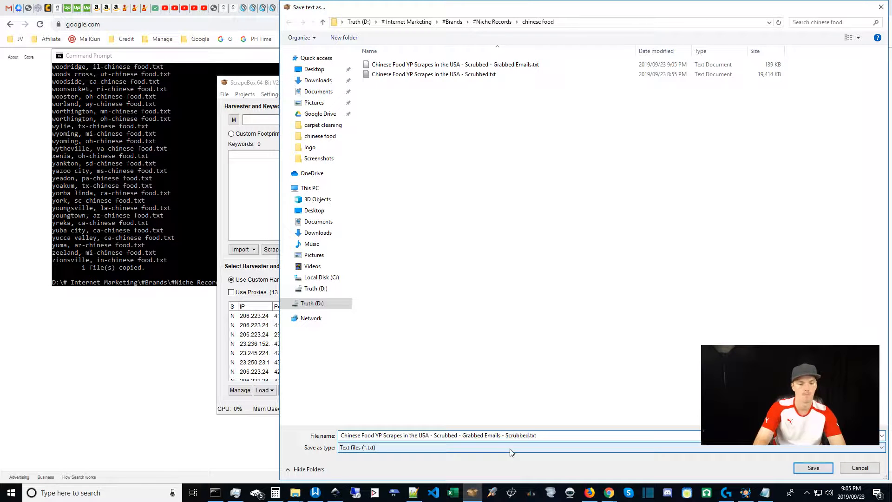
{"action": "key", "text": "Return"}
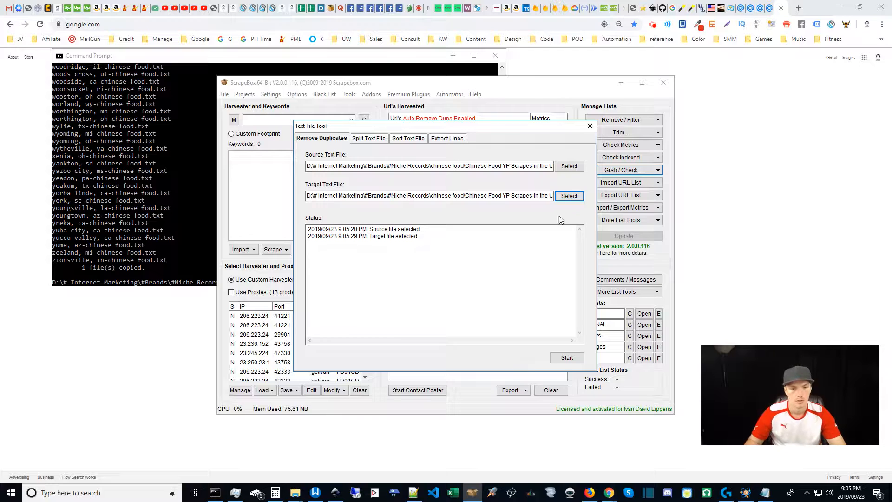
{"action": "left_click", "coordinate": [563, 357]}
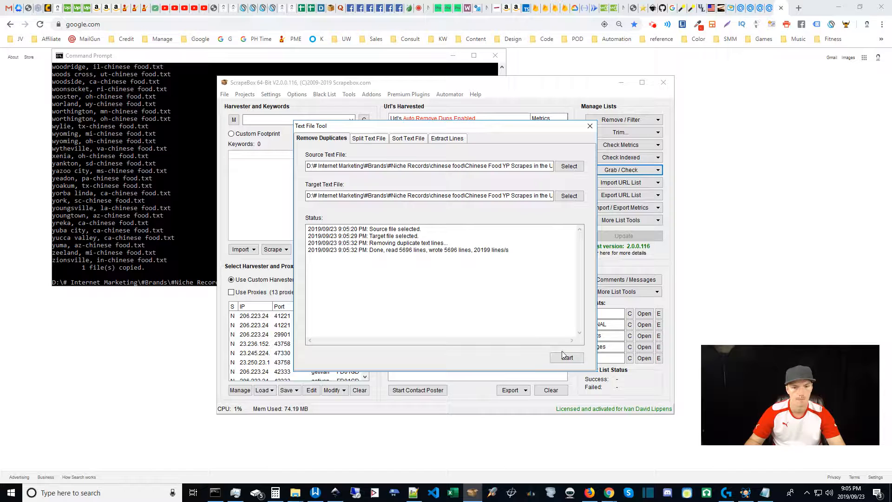
{"action": "left_click", "coordinate": [589, 126]}
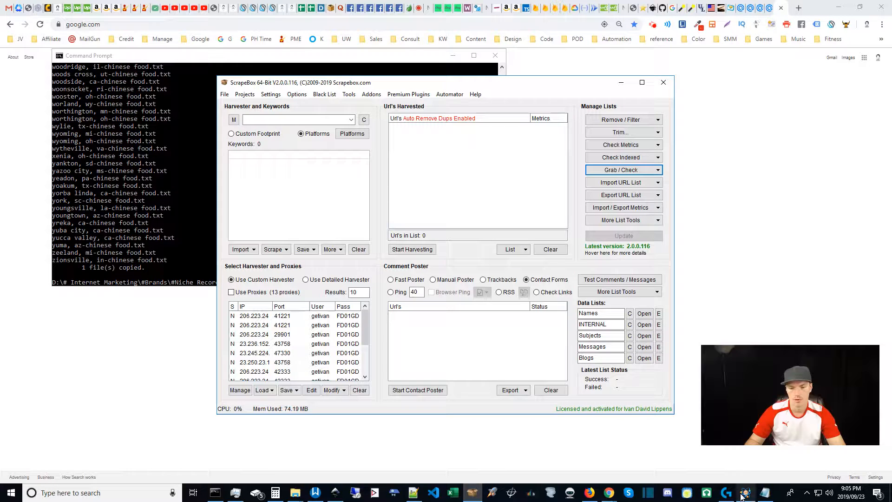
Switch to Atomic Email Studio and browse to the chinese food folder to import addresses from a file into the project.
{"action": "mouse_move", "coordinate": [743, 497]}
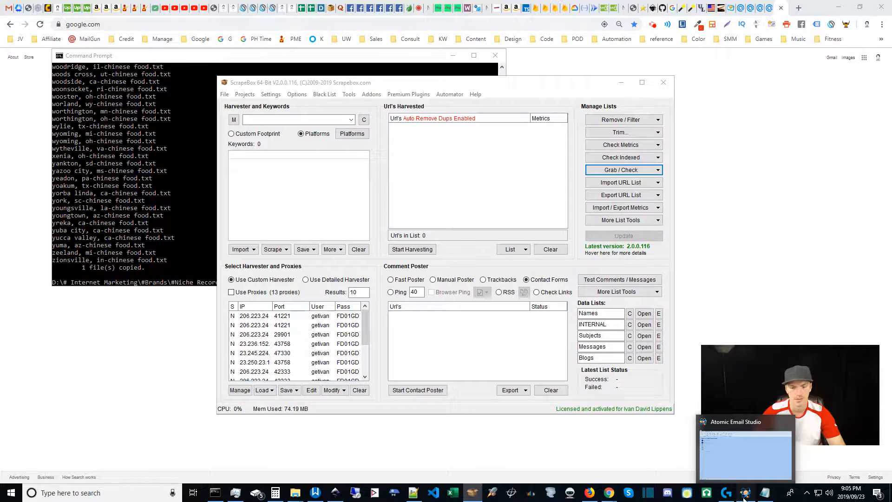
{"action": "left_click", "coordinate": [744, 495]}
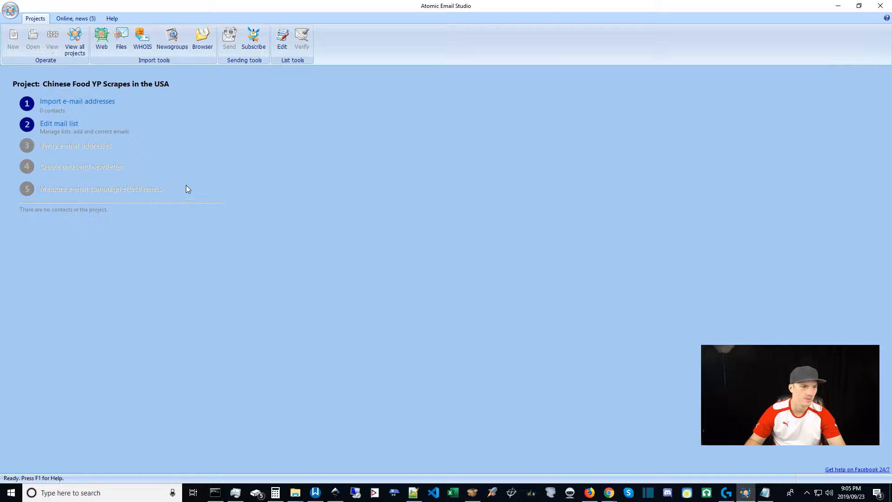
{"action": "left_click", "coordinate": [72, 107]}
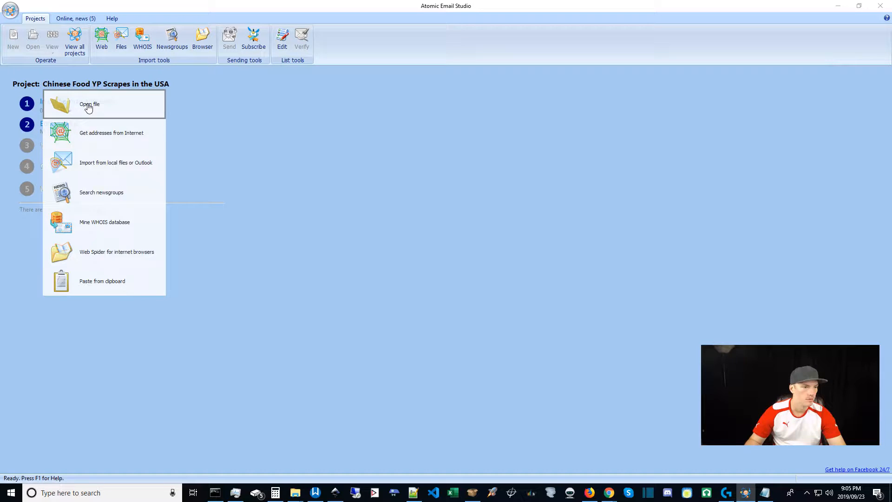
{"action": "left_click", "coordinate": [87, 104]}
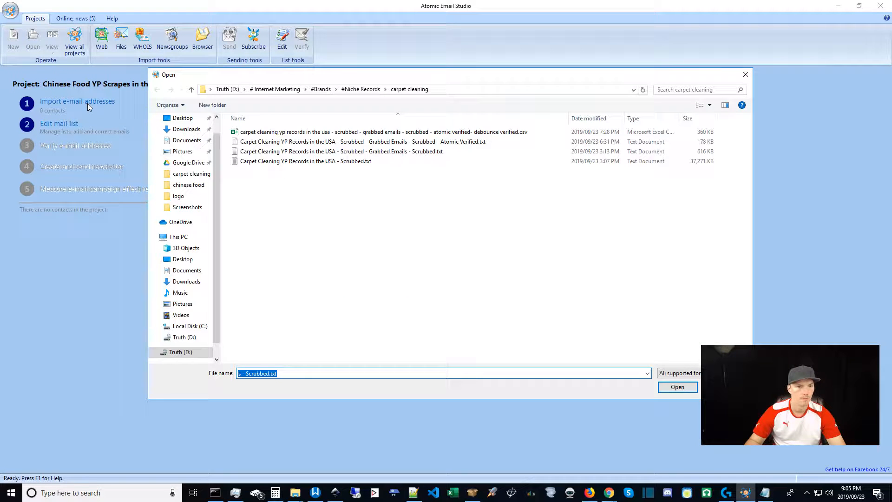
{"action": "left_click", "coordinate": [188, 184]}
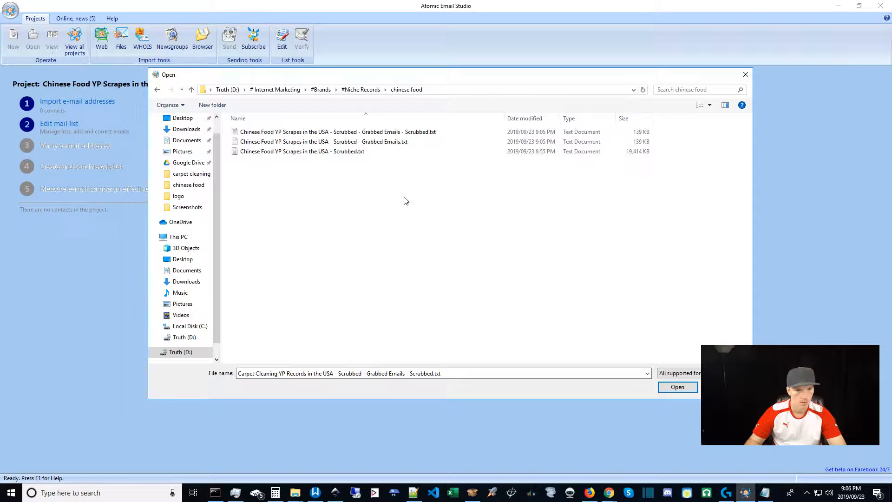
{"action": "left_click", "coordinate": [415, 132]}
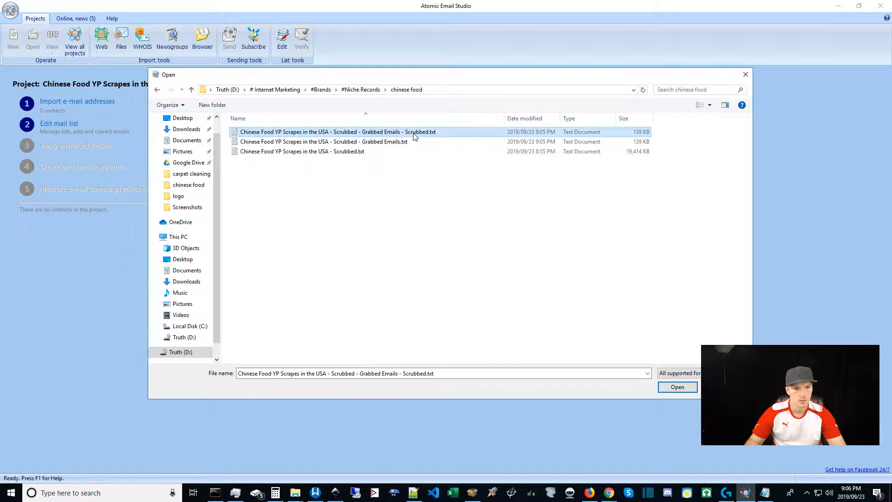
{"action": "left_click", "coordinate": [666, 388]}
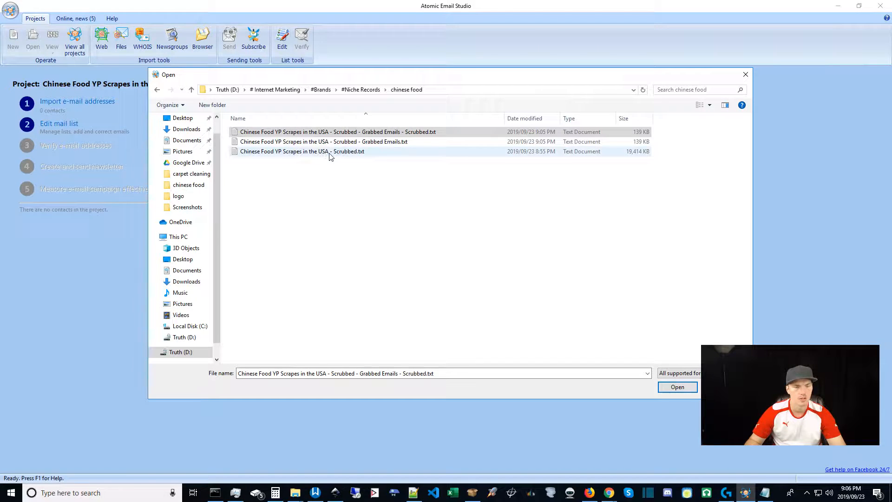
Delete Chinese Food YP Scrapes in the USA - Scrubbed - Grabbed Emails.txt and import the Grabbed Emails - Scrubbed.txt file instead.
{"action": "left_click", "coordinate": [411, 142]}
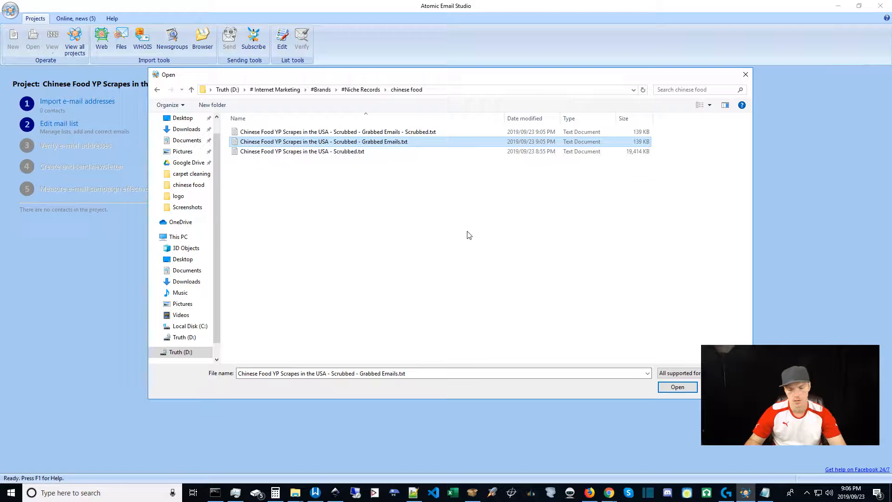
{"action": "key", "text": "Delete"}
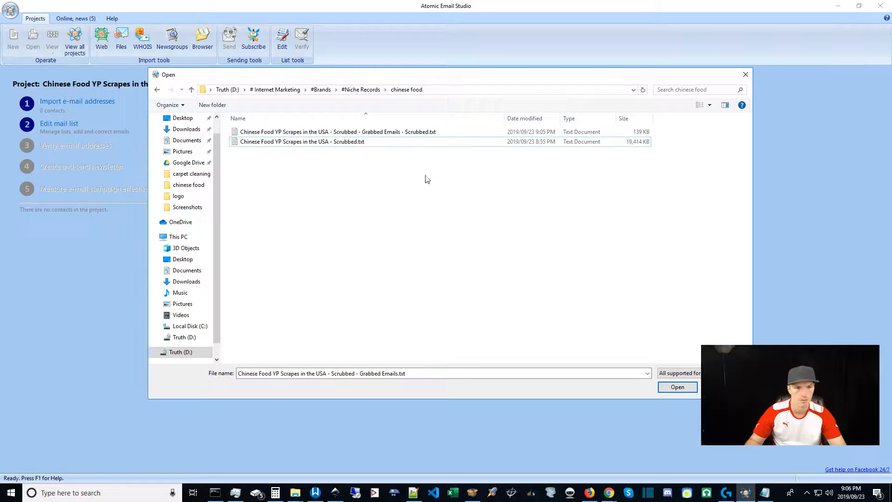
{"action": "left_click", "coordinate": [406, 132]}
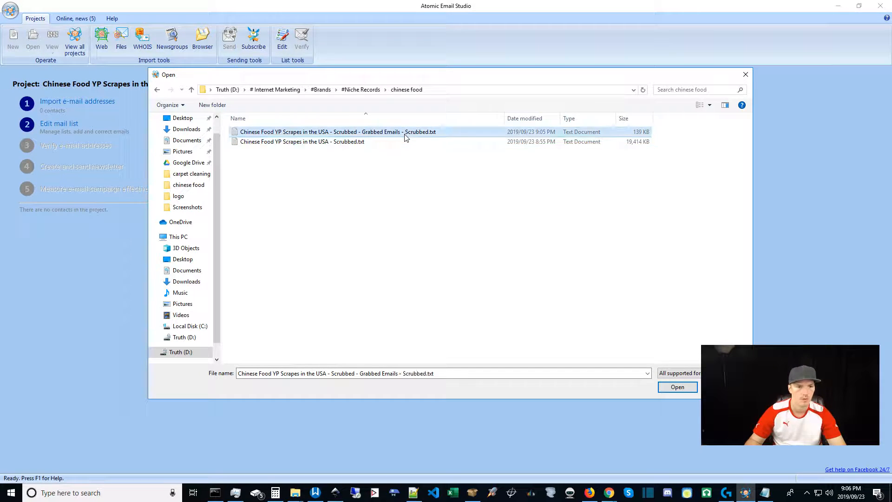
{"action": "left_click", "coordinate": [676, 387]}
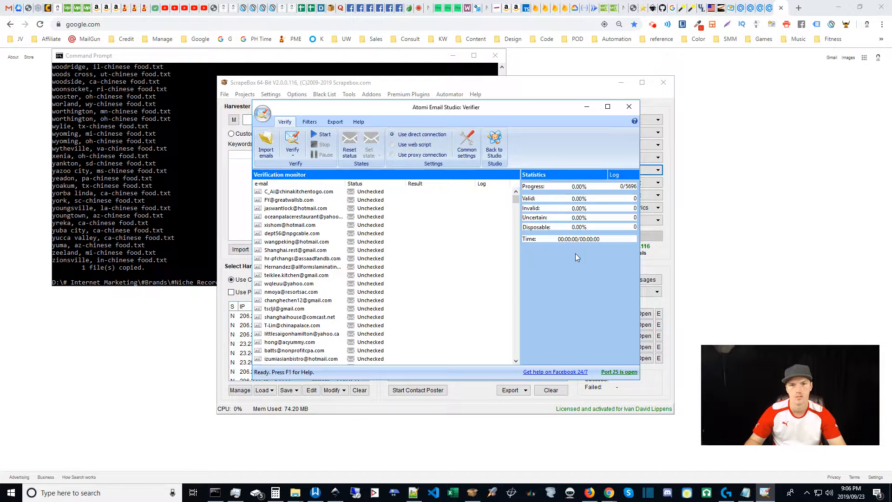
Maximize the verifier, review its common and web script settings, and close them without changes.
{"action": "left_click", "coordinate": [607, 106]}
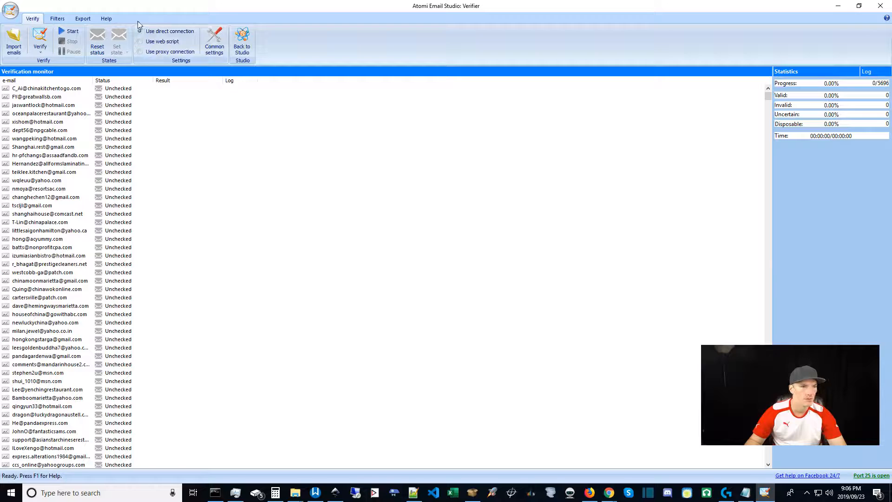
{"action": "left_click", "coordinate": [139, 41]}
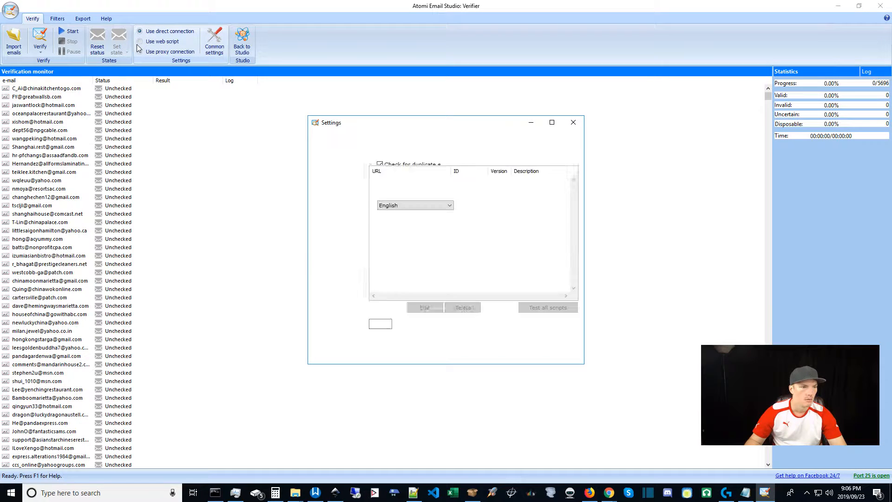
{"action": "left_click", "coordinate": [525, 356]}
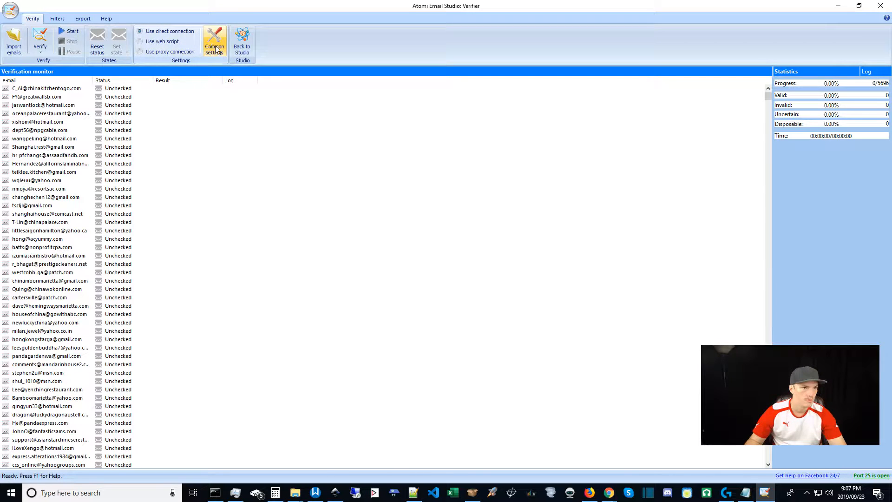
{"action": "left_click", "coordinate": [215, 41]}
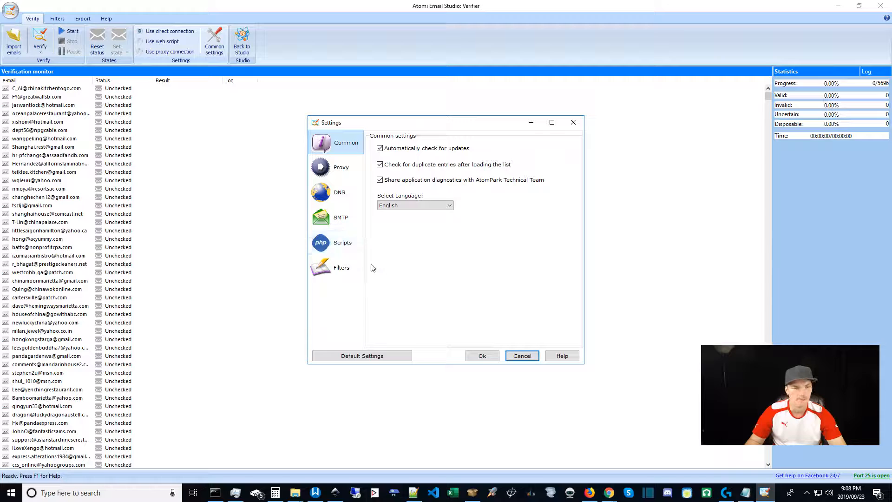
{"action": "left_click", "coordinate": [335, 244]}
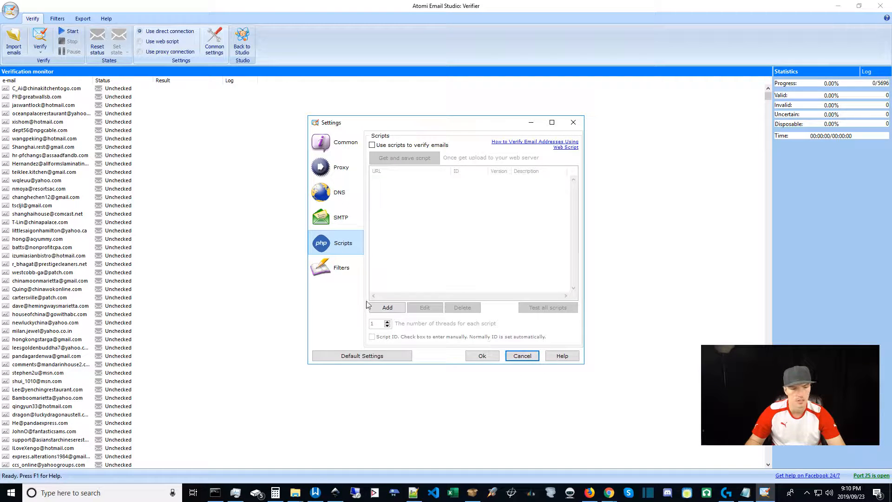
{"action": "left_click", "coordinate": [523, 356]}
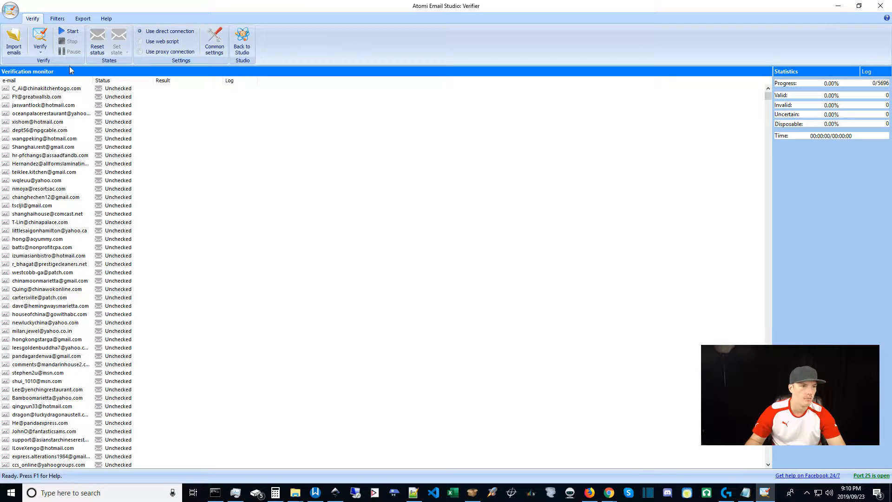
Verify the syntax of all imported e-mail addresses.
{"action": "left_click", "coordinate": [41, 52]}
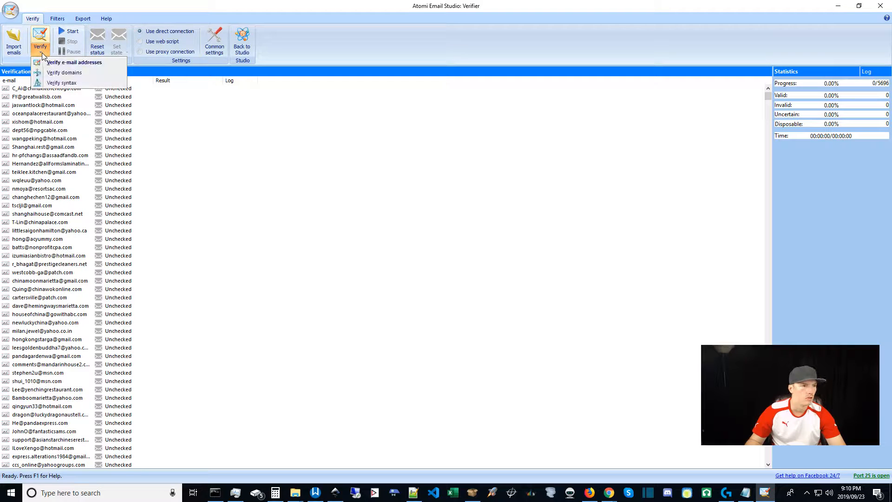
{"action": "left_click", "coordinate": [65, 85]}
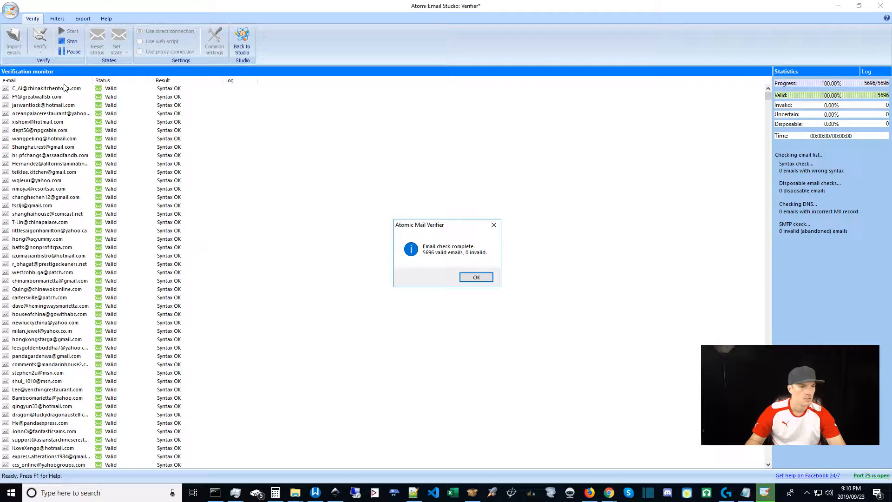
{"action": "left_click", "coordinate": [472, 278]}
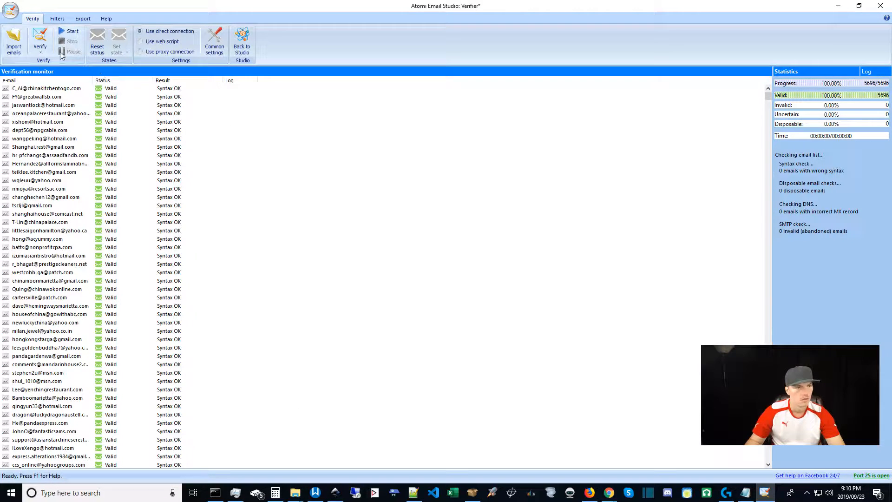
Verify the domains of all e-mail addresses, resetting their previous statuses.
{"action": "left_click", "coordinate": [40, 53]}
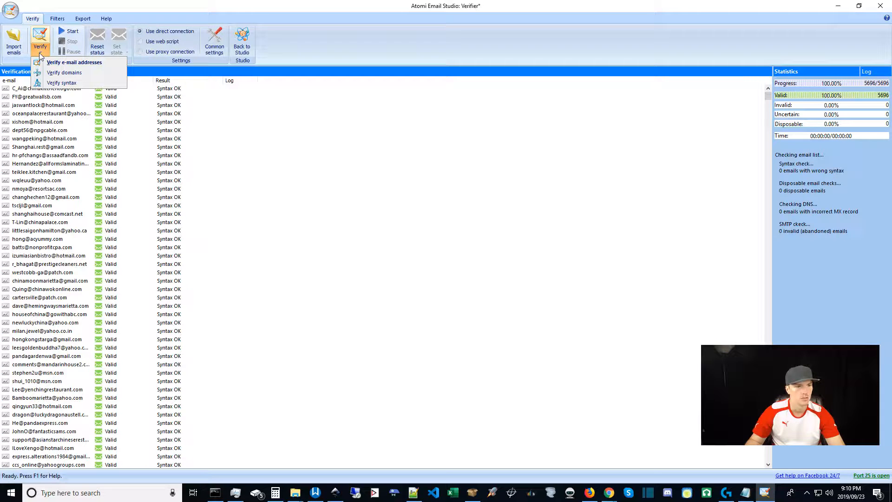
{"action": "left_click", "coordinate": [70, 74]}
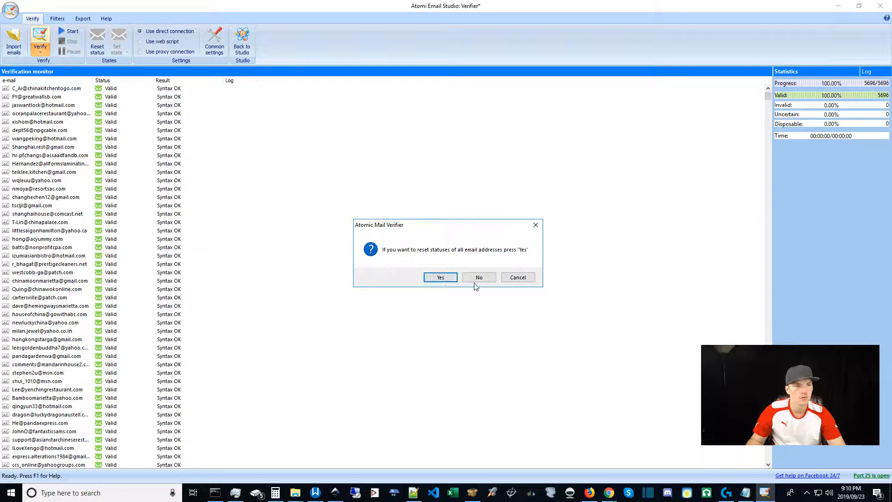
{"action": "left_click", "coordinate": [438, 277]}
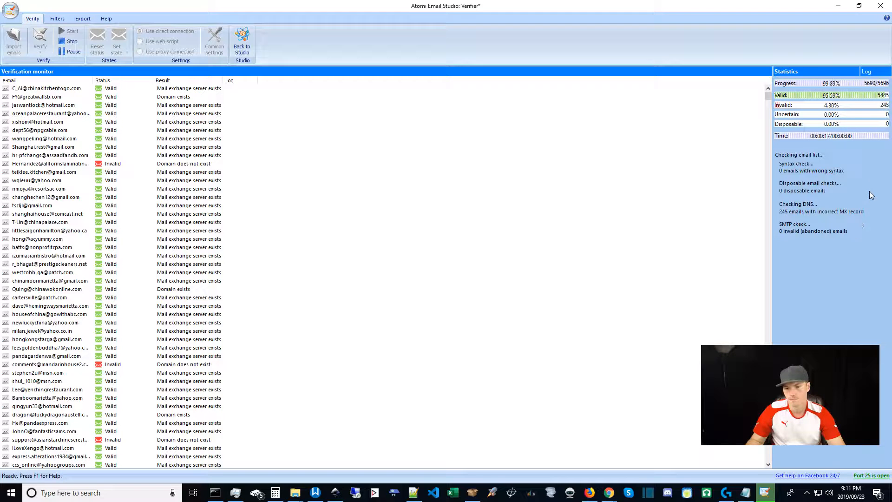
{"action": "left_click", "coordinate": [473, 278]}
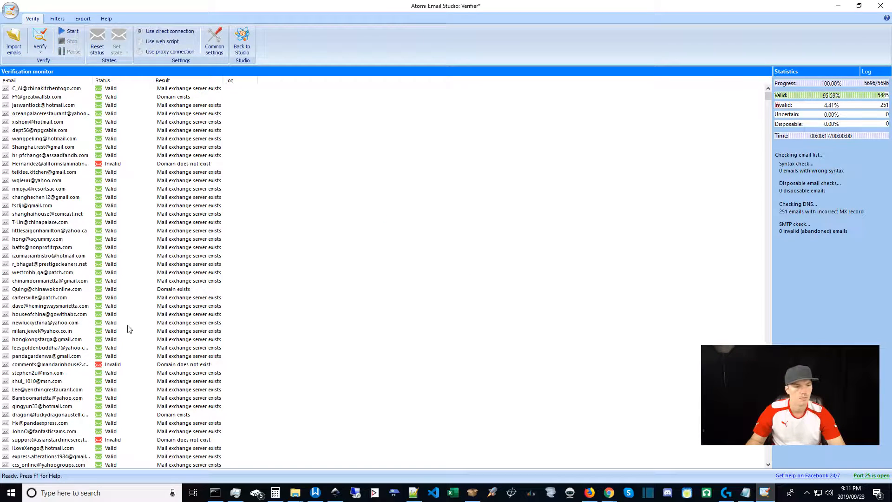
Delete all addresses marked incorrect from the verification list.
{"action": "right_click", "coordinate": [83, 251]}
{"action": "right_click", "coordinate": [97, 227]}
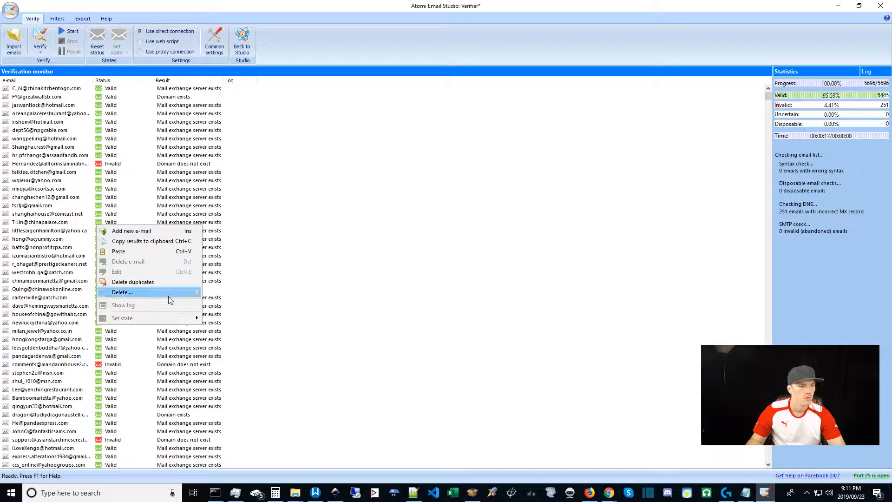
{"action": "mouse_move", "coordinate": [168, 296]}
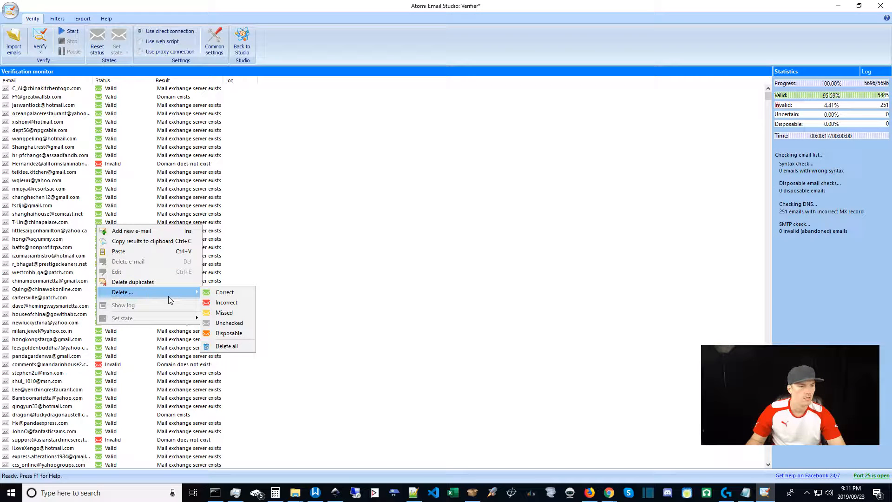
{"action": "left_click", "coordinate": [222, 307]}
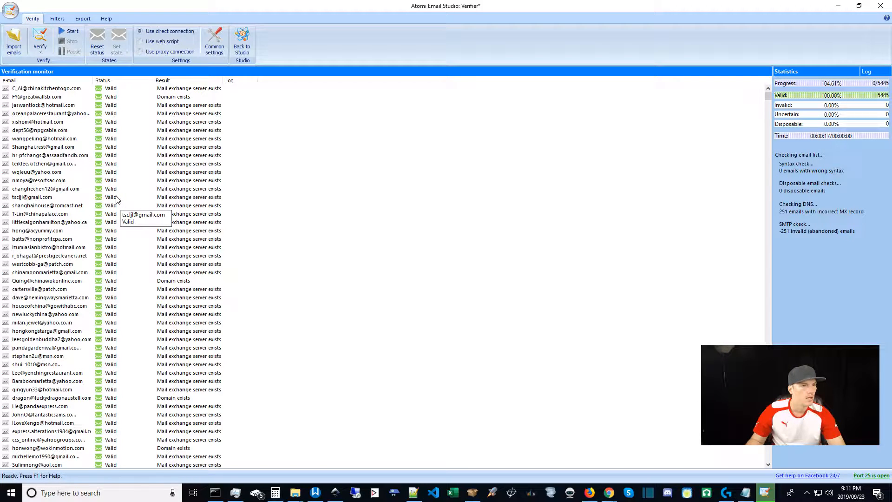
Verify all e-mail addresses in the list with their statuses reset, widening the Result column while the check runs.
{"action": "left_click", "coordinate": [40, 53]}
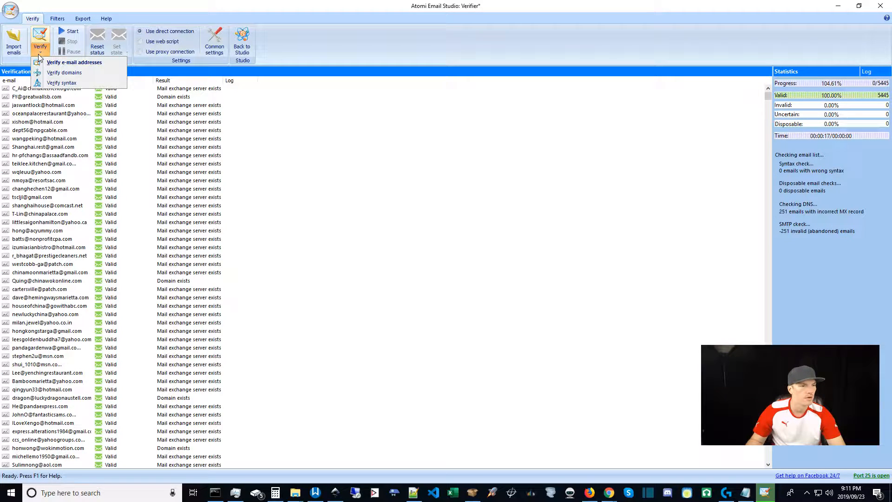
{"action": "left_click", "coordinate": [68, 67]}
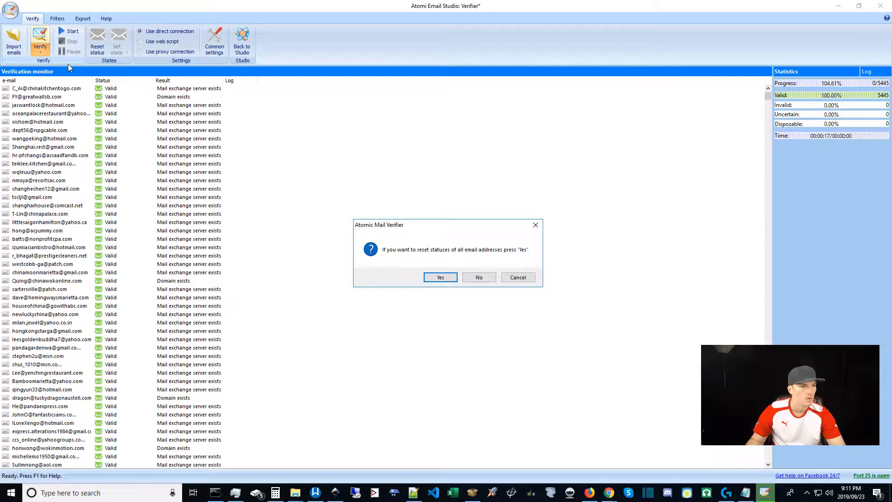
{"action": "left_click", "coordinate": [440, 278]}
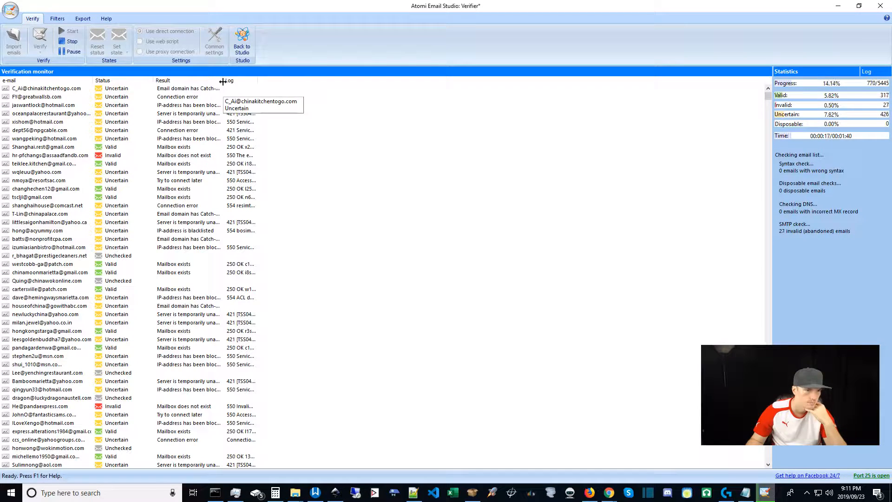
{"action": "left_click_drag", "start_coordinate": [223, 82], "coordinate": [246, 84]}
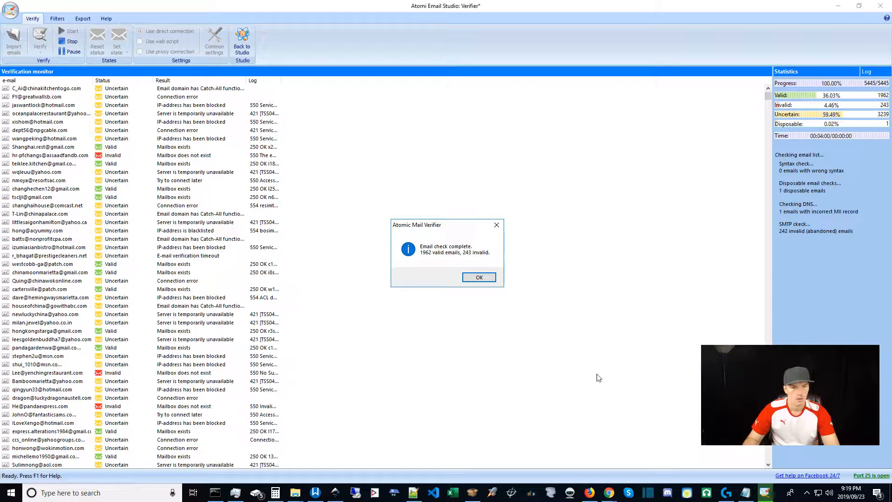
{"action": "left_click", "coordinate": [478, 277]}
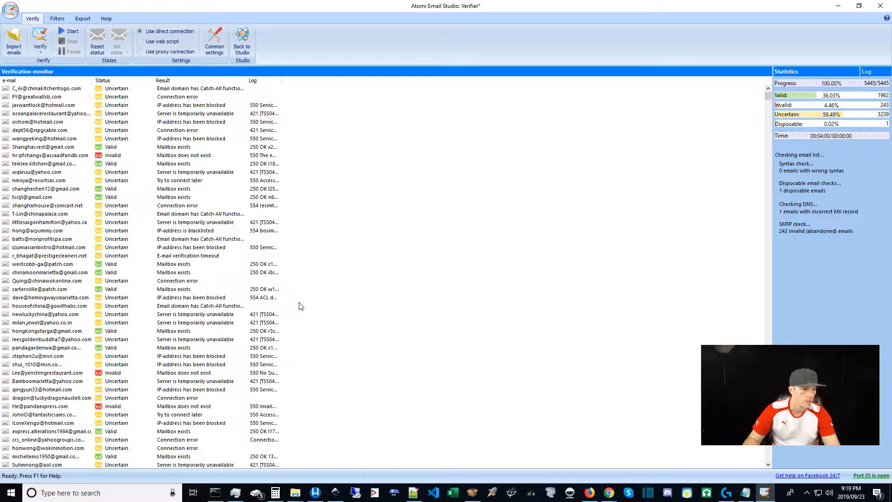
Delete all addresses marked incorrect by the e-mail address check.
{"action": "right_click", "coordinate": [138, 225]}
{"action": "mouse_move", "coordinate": [183, 291]}
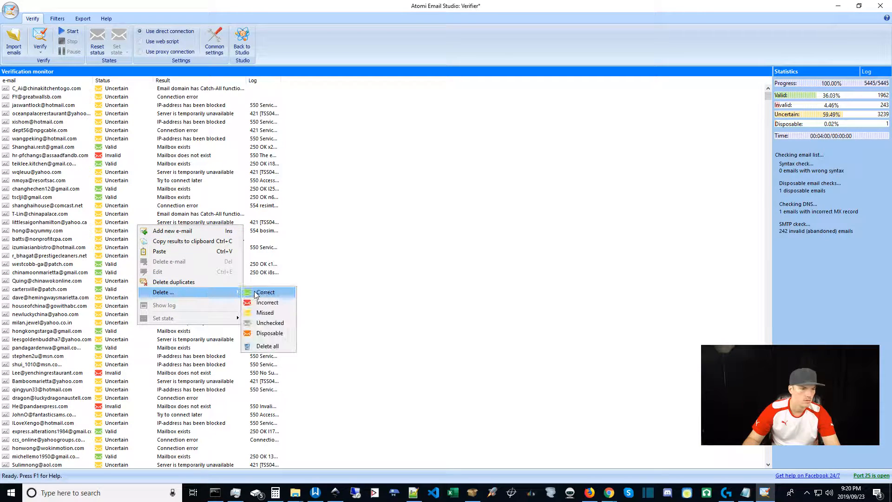
{"action": "left_click", "coordinate": [267, 313]}
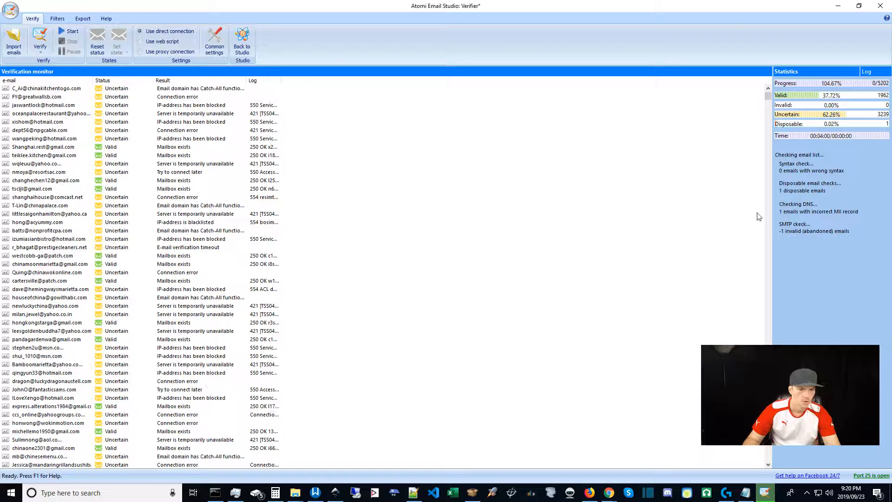
Sort the list by result in descending order and examine the reasons given for the uncertain addresses.
{"action": "left_click", "coordinate": [178, 88]}
{"action": "left_click", "coordinate": [177, 80]}
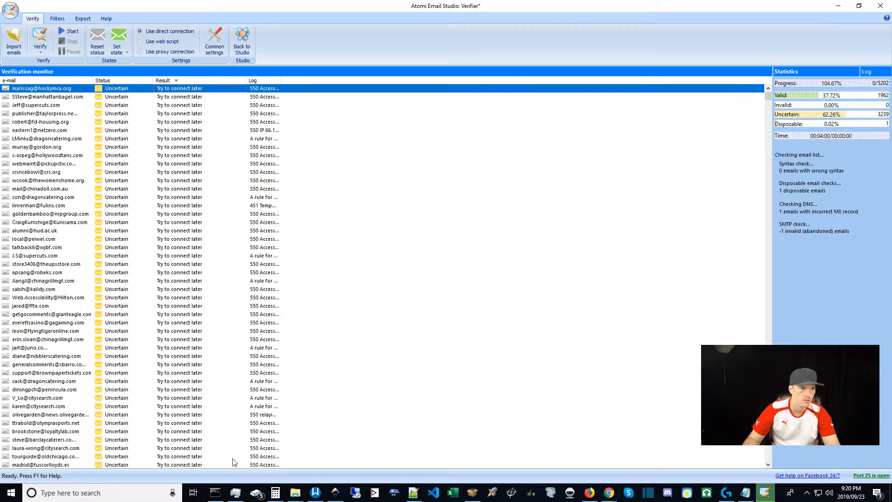
{"action": "left_click_drag", "start_coordinate": [767, 95], "coordinate": [743, 327]}
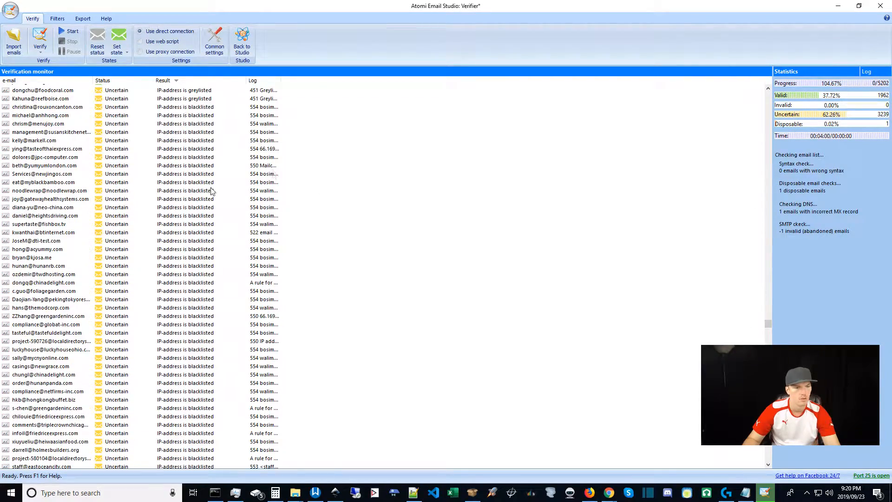
{"action": "scroll", "coordinate": [219, 321], "scroll_direction": "down", "scroll_amount": 10}
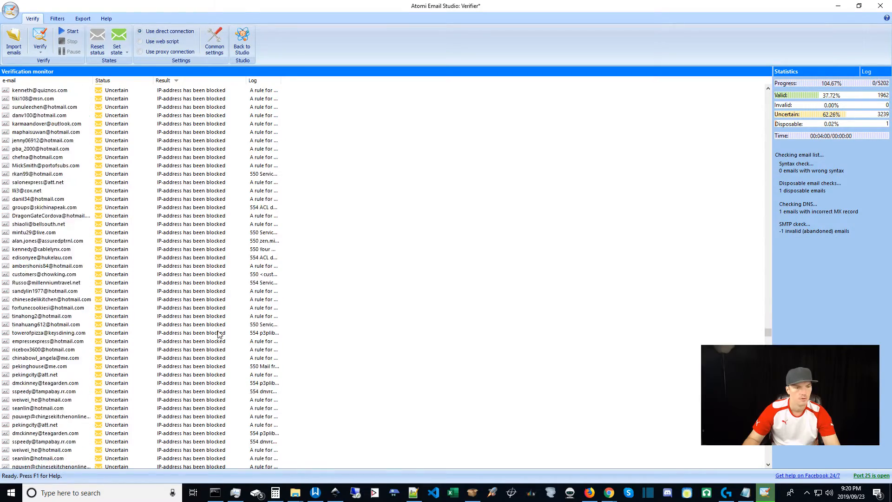
{"action": "left_click_drag", "start_coordinate": [767, 332], "coordinate": [768, 89]}
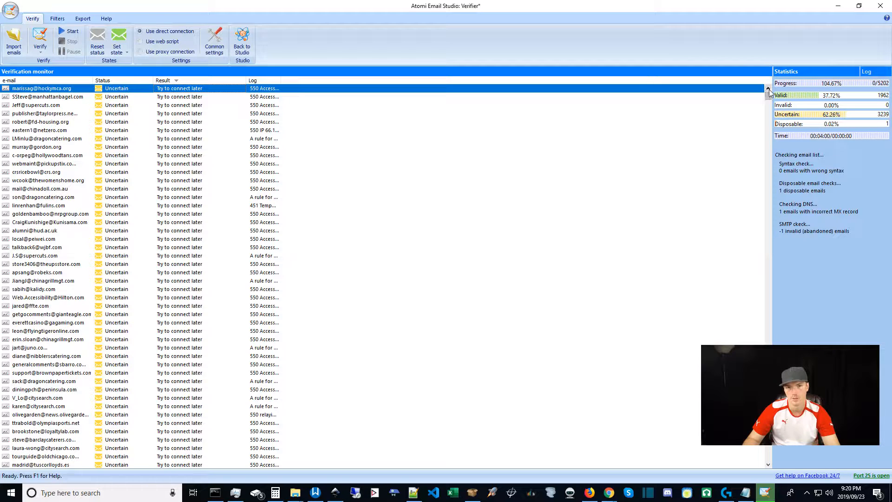
Delete all missed and all disposable addresses from the verification list.
{"action": "right_click", "coordinate": [89, 226]}
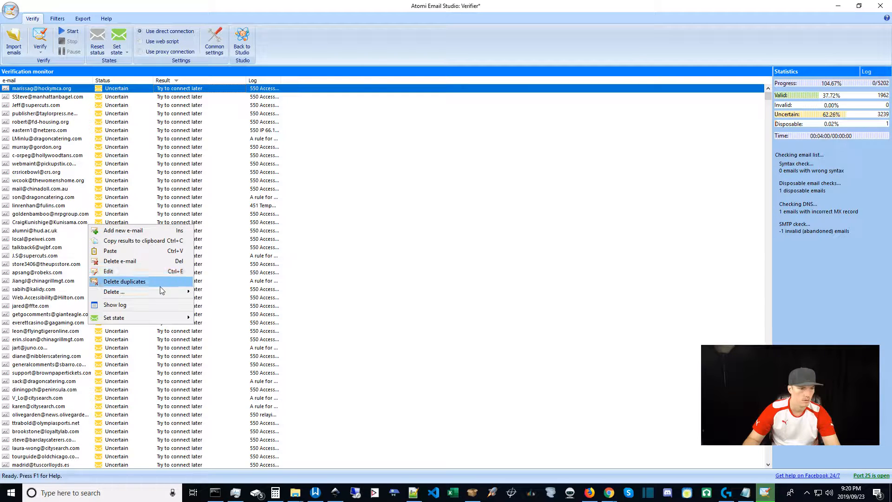
{"action": "mouse_move", "coordinate": [160, 291]}
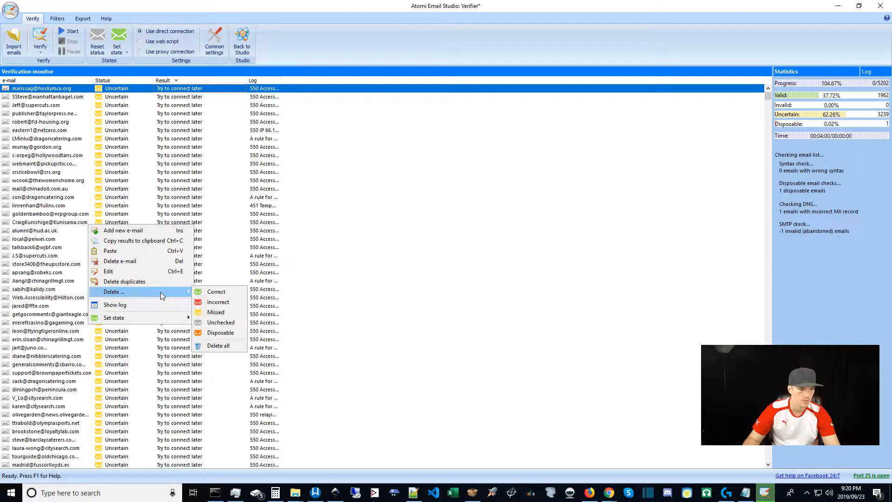
{"action": "left_click", "coordinate": [214, 312]}
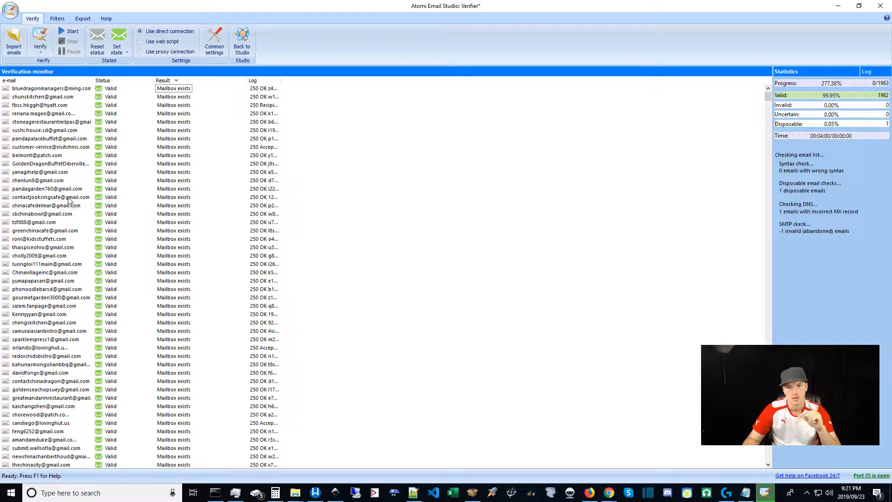
{"action": "right_click", "coordinate": [102, 185]}
{"action": "mouse_move", "coordinate": [156, 251]}
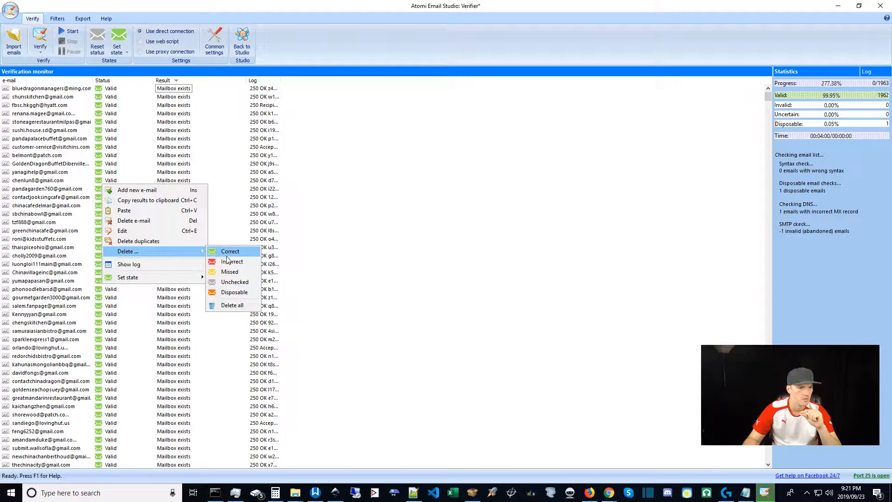
{"action": "left_click", "coordinate": [235, 293]}
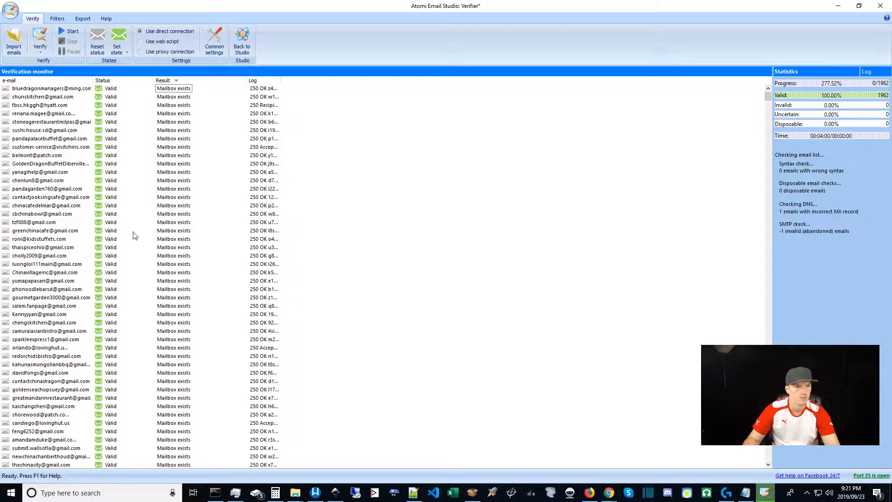
Run the e-mail address verification again on the remaining list, resetting all statuses.
{"action": "right_click", "coordinate": [158, 188]}
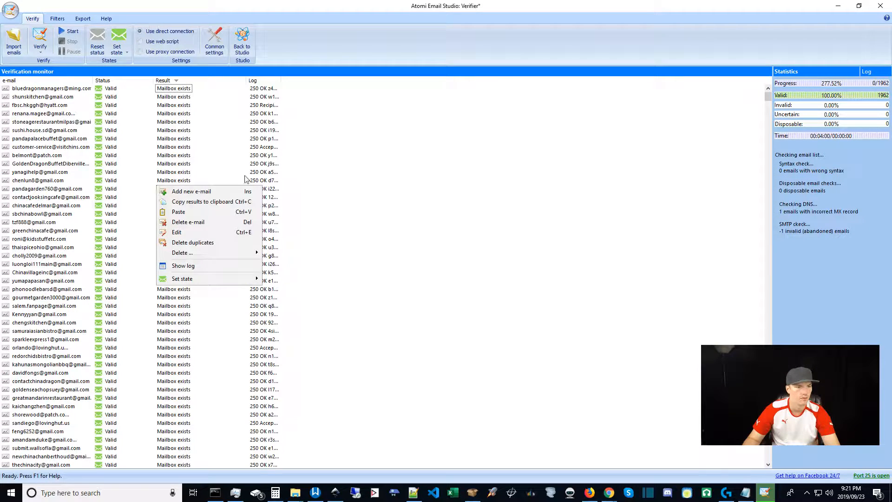
{"action": "left_click", "coordinate": [41, 53]}
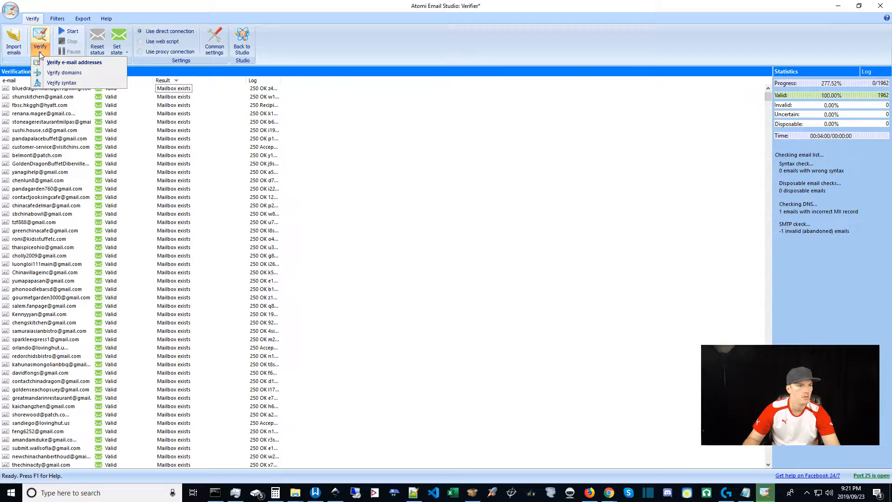
{"action": "left_click", "coordinate": [58, 61]}
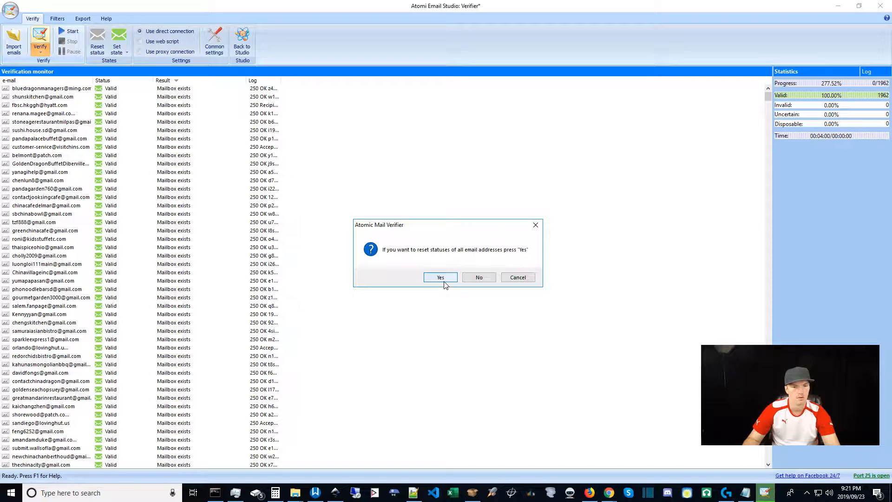
{"action": "left_click", "coordinate": [440, 277]}
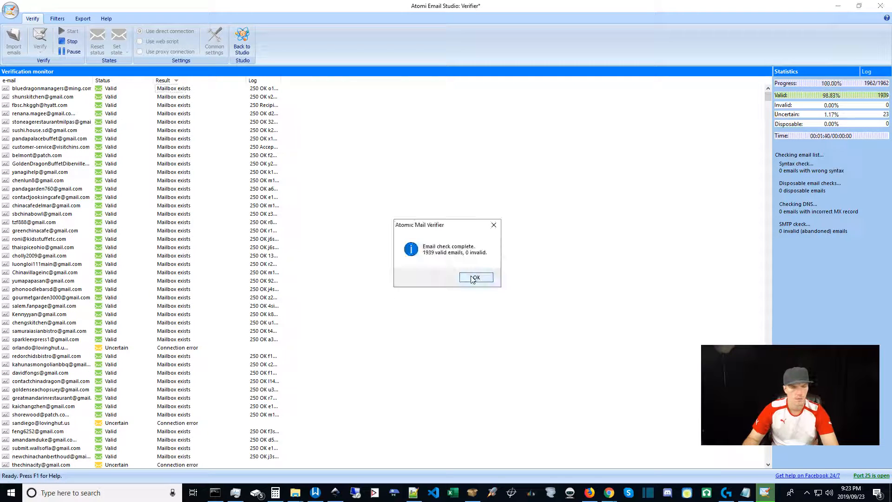
{"action": "left_click", "coordinate": [473, 278]}
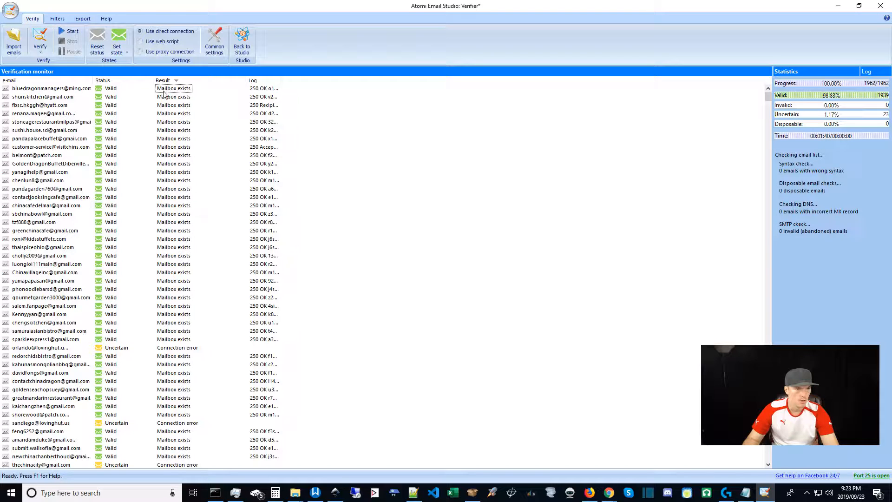
Sort the list by ascending result, narrow the Log column, and delete all missed addresses.
{"action": "left_click", "coordinate": [177, 81]}
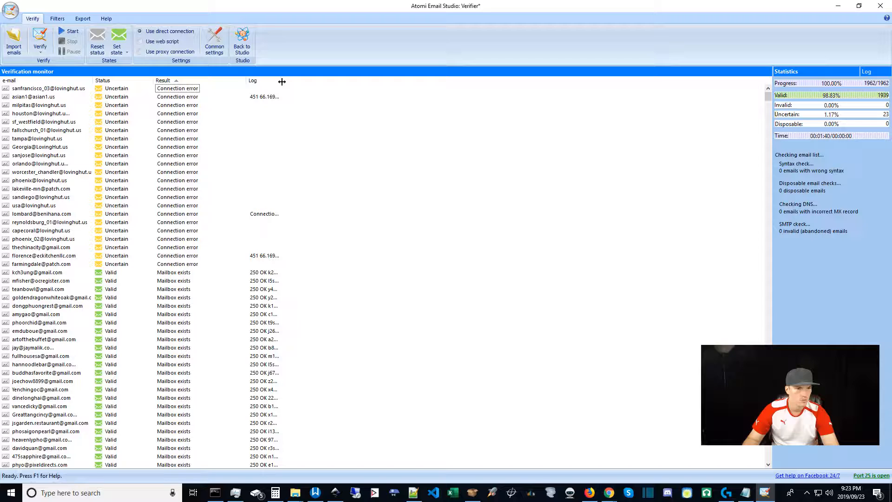
{"action": "left_click_drag", "start_coordinate": [282, 81], "coordinate": [267, 96]}
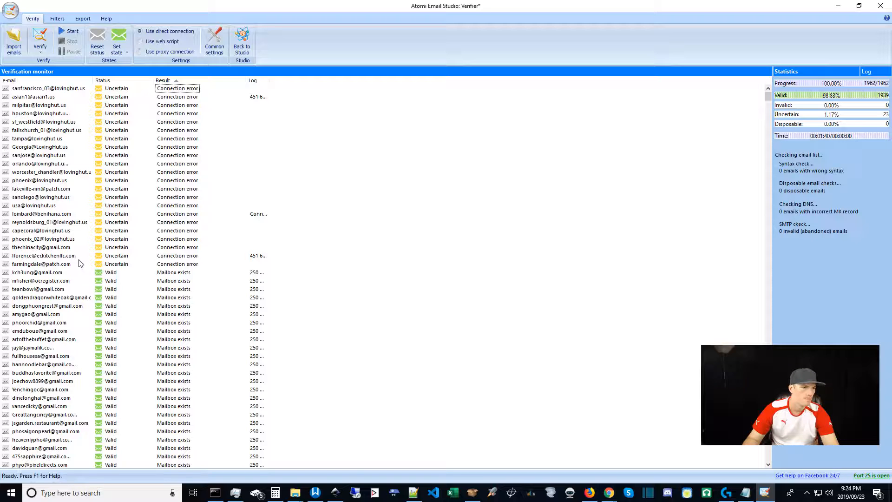
{"action": "right_click", "coordinate": [66, 180]}
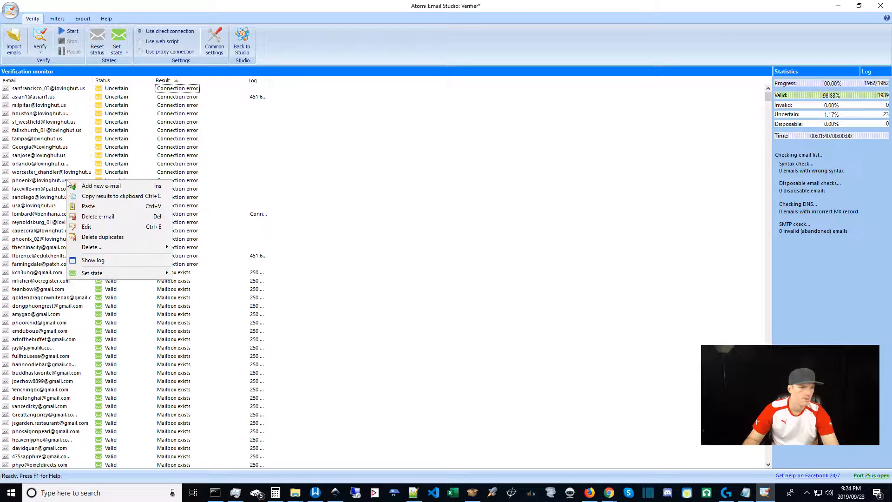
{"action": "left_click", "coordinate": [200, 266]}
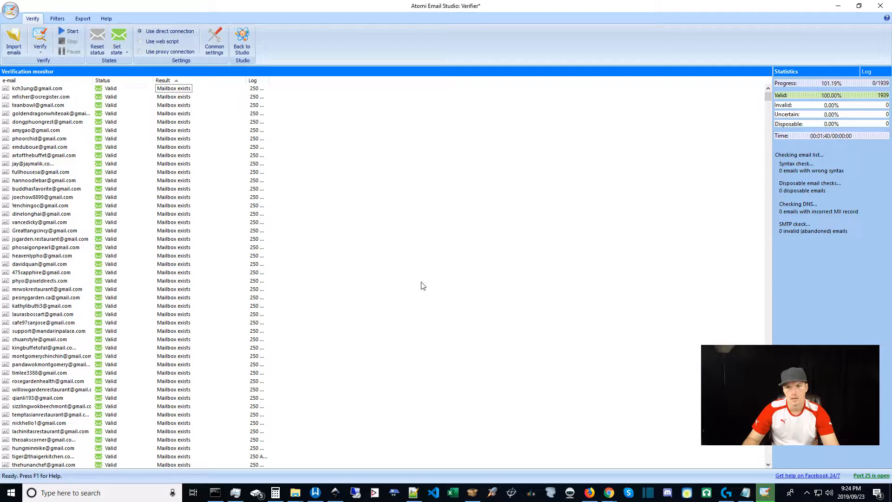
Repeat the e-mail address verification for the reduced list, resetting all statuses.
{"action": "left_click", "coordinate": [41, 51]}
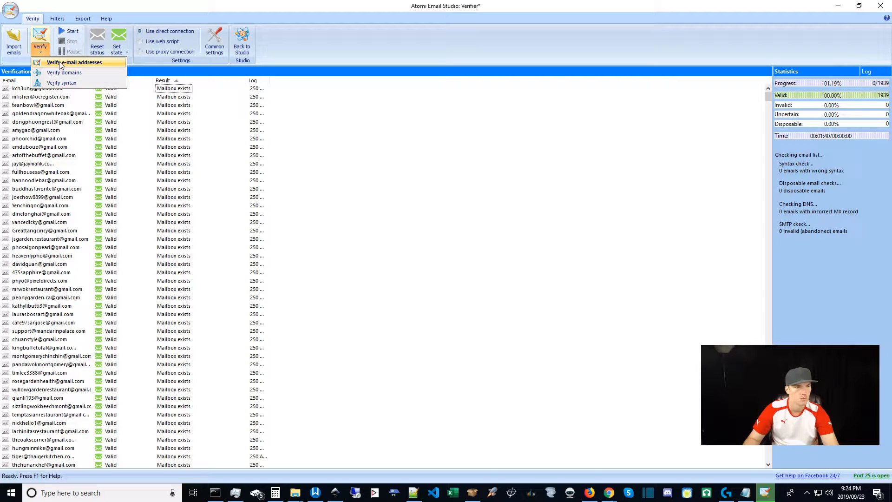
{"action": "left_click", "coordinate": [59, 62]}
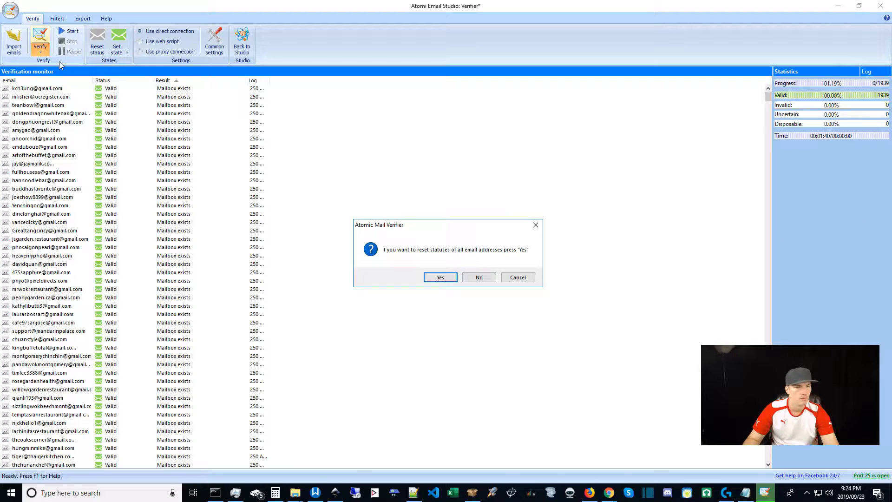
{"action": "left_click", "coordinate": [440, 277]}
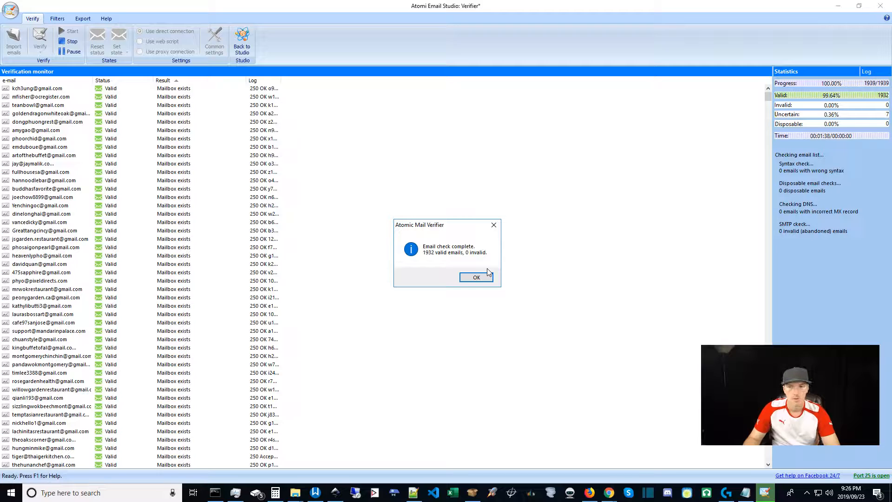
{"action": "left_click", "coordinate": [478, 277]}
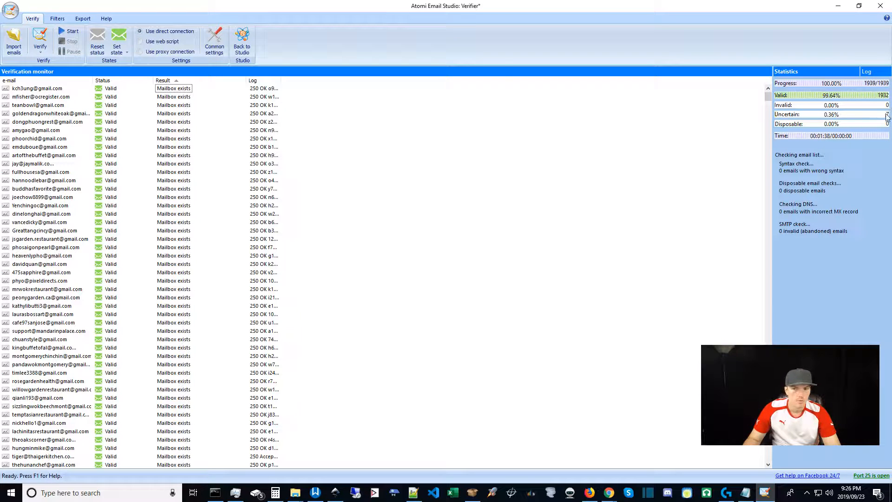
Sort the list by descending result, review the uncertain entries at both ends, and delete all missed addresses.
{"action": "left_click", "coordinate": [173, 82]}
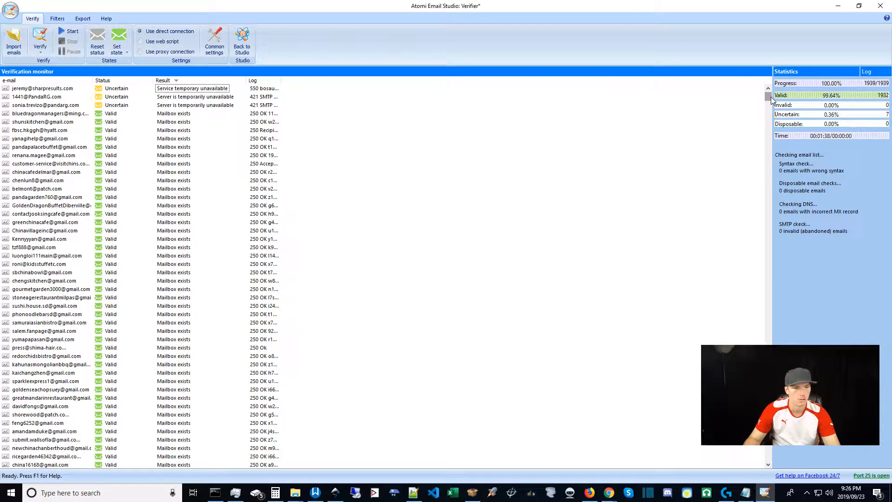
{"action": "left_click_drag", "start_coordinate": [770, 98], "coordinate": [756, 482]}
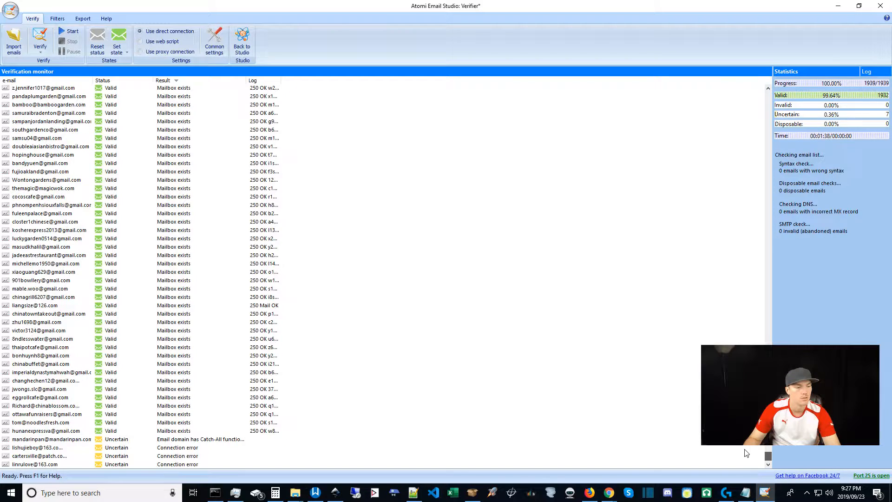
{"action": "left_click_drag", "start_coordinate": [746, 453], "coordinate": [760, 78]}
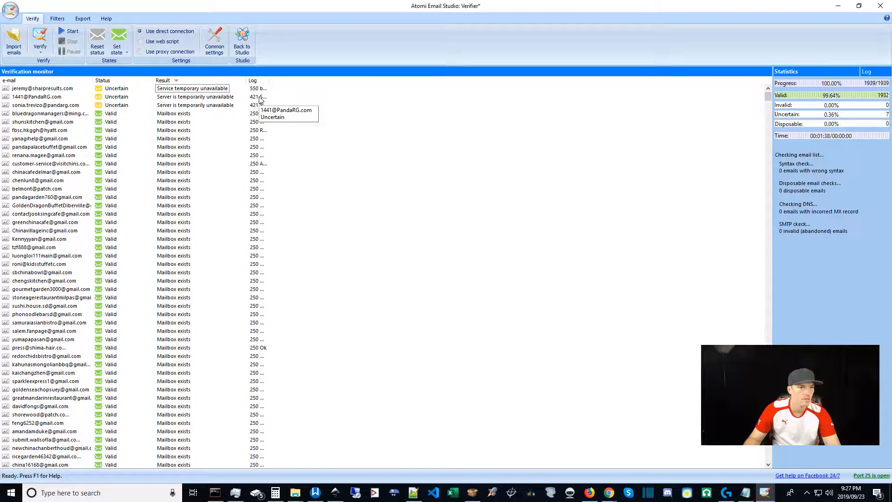
{"action": "right_click", "coordinate": [83, 151]}
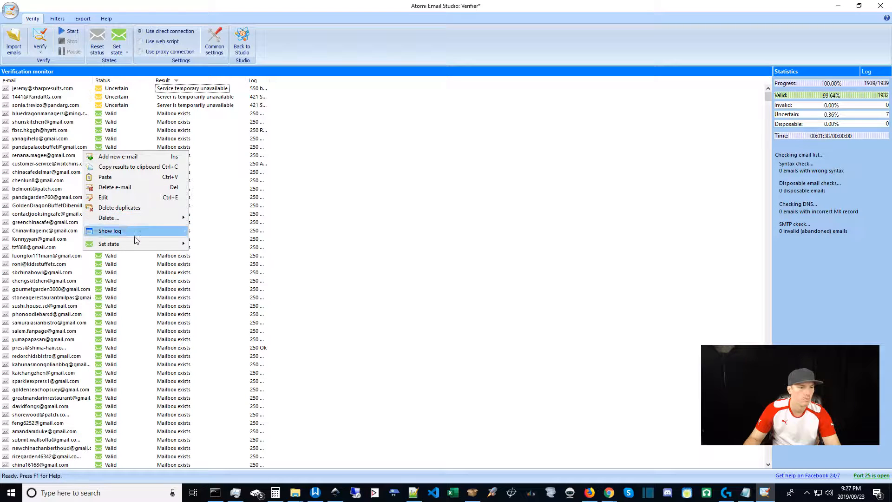
{"action": "mouse_move", "coordinate": [167, 216]}
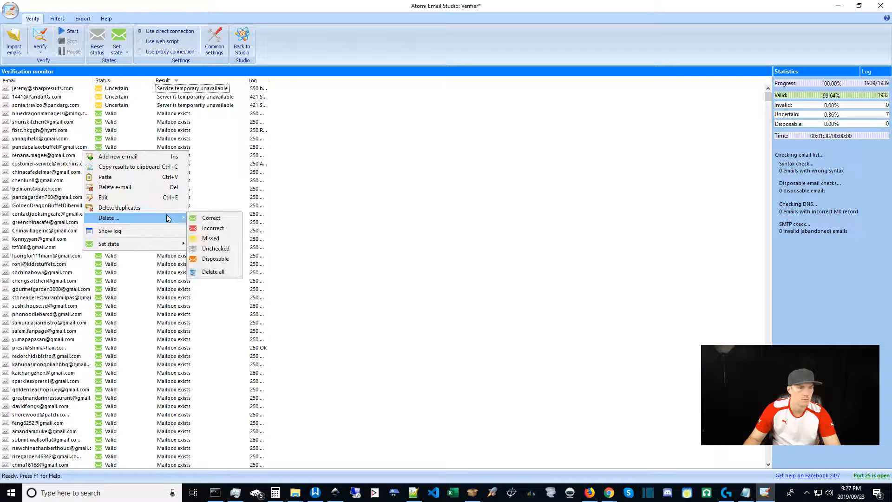
{"action": "left_click", "coordinate": [210, 239]}
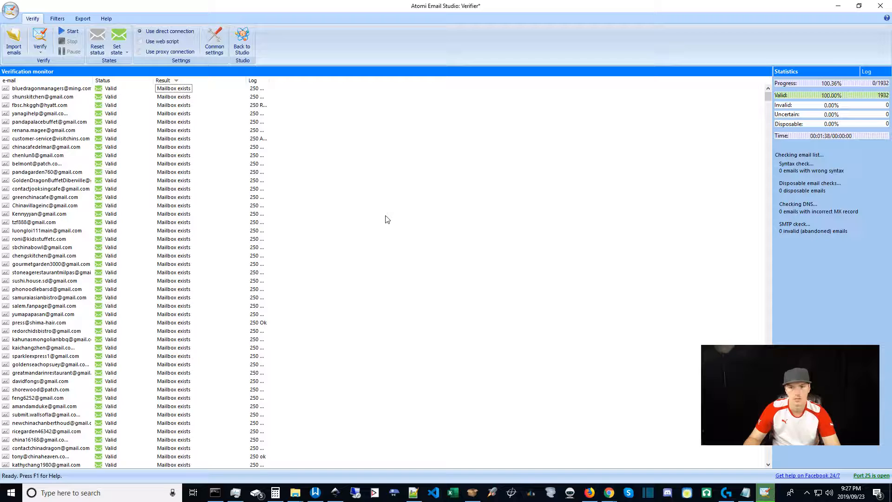
Run the e-mail address verification once more on the current list, resetting all statuses.
{"action": "left_click", "coordinate": [39, 54]}
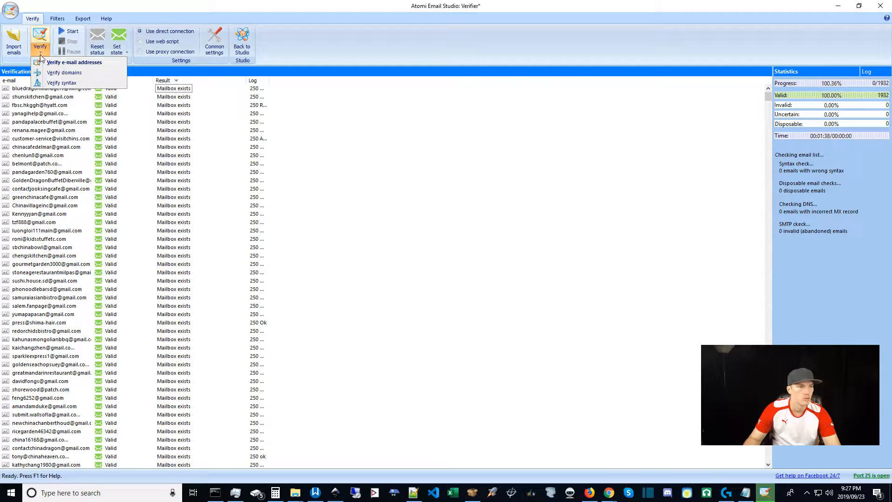
{"action": "left_click", "coordinate": [62, 63]}
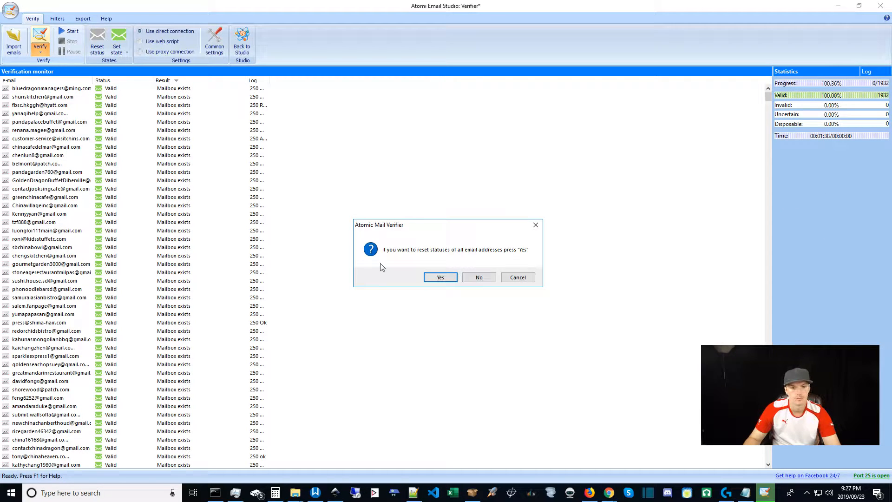
{"action": "left_click", "coordinate": [440, 283]}
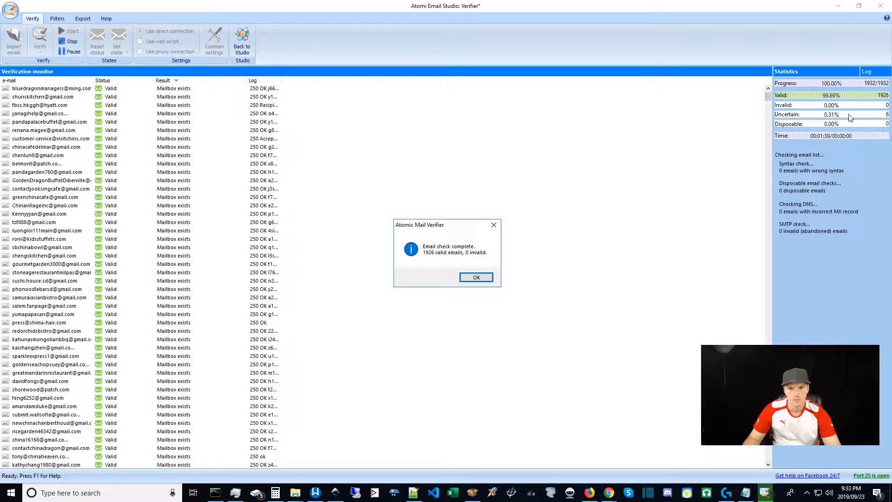
{"action": "left_click", "coordinate": [477, 278]}
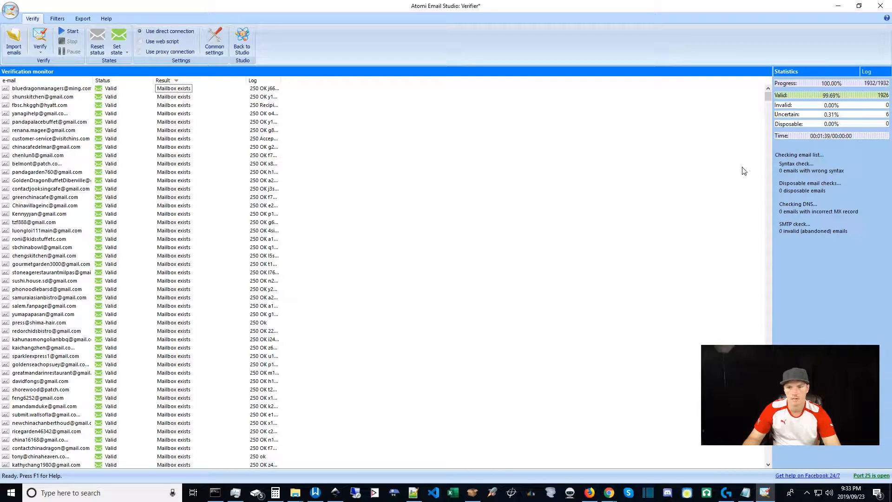
Sort the list by ascending result and delete all missed addresses.
{"action": "left_click_drag", "start_coordinate": [767, 96], "coordinate": [719, 96]}
{"action": "left_click", "coordinate": [168, 83]}
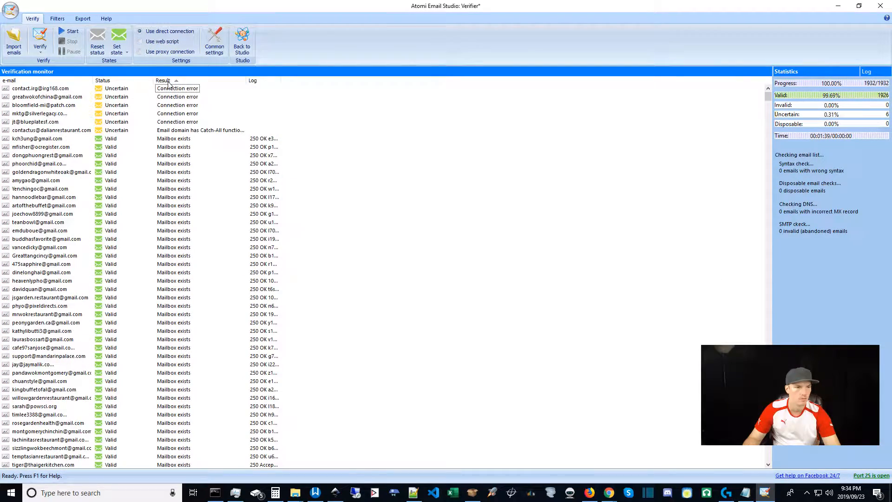
{"action": "right_click", "coordinate": [64, 195]}
{"action": "mouse_move", "coordinate": [157, 270]}
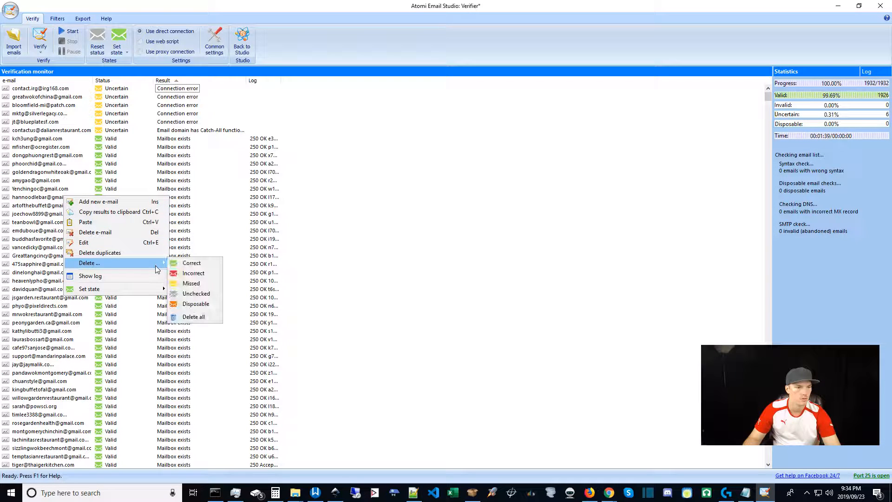
{"action": "left_click", "coordinate": [189, 274]}
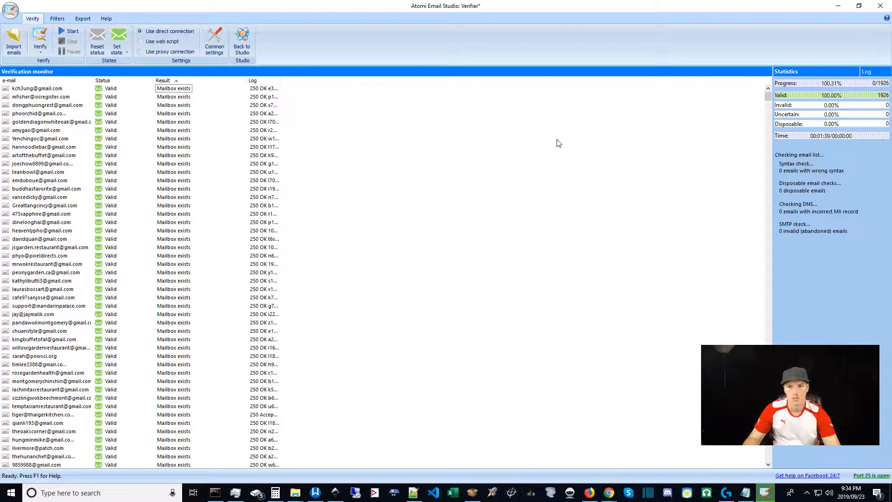
Verify the remaining e-mail addresses again, resetting the statuses of all addresses.
{"action": "left_click", "coordinate": [40, 52]}
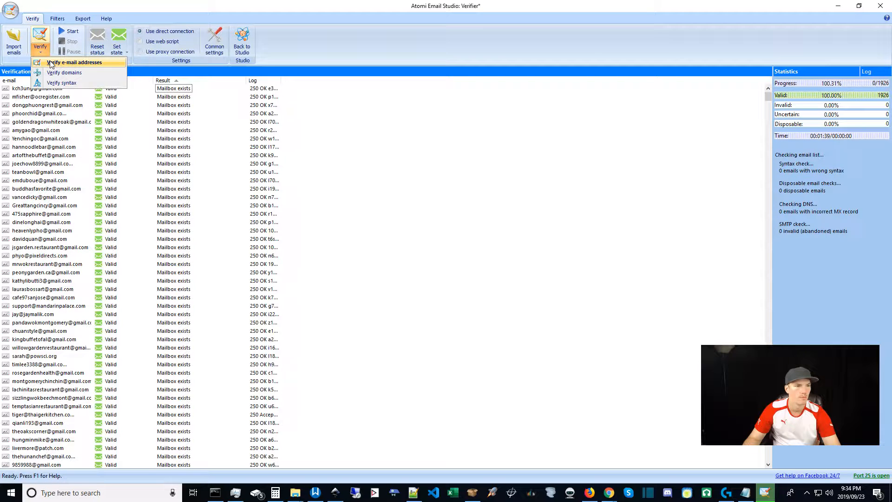
{"action": "left_click", "coordinate": [51, 62]}
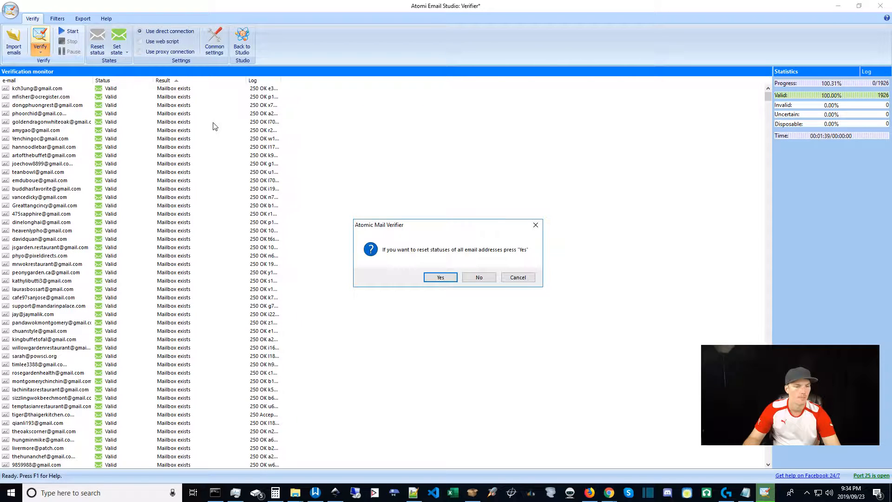
{"action": "left_click", "coordinate": [436, 278]}
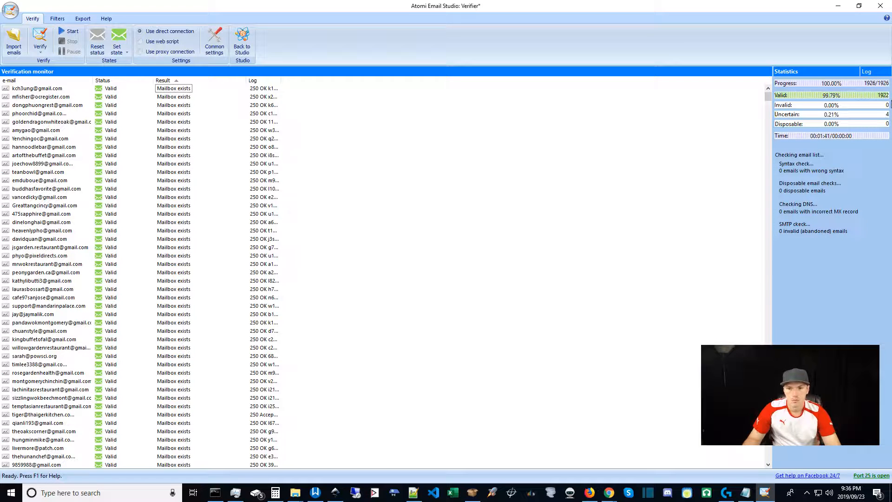
Sort the list by result in both orders to review the uncertain entries, and delete all missed addresses.
{"action": "left_click", "coordinate": [173, 81]}
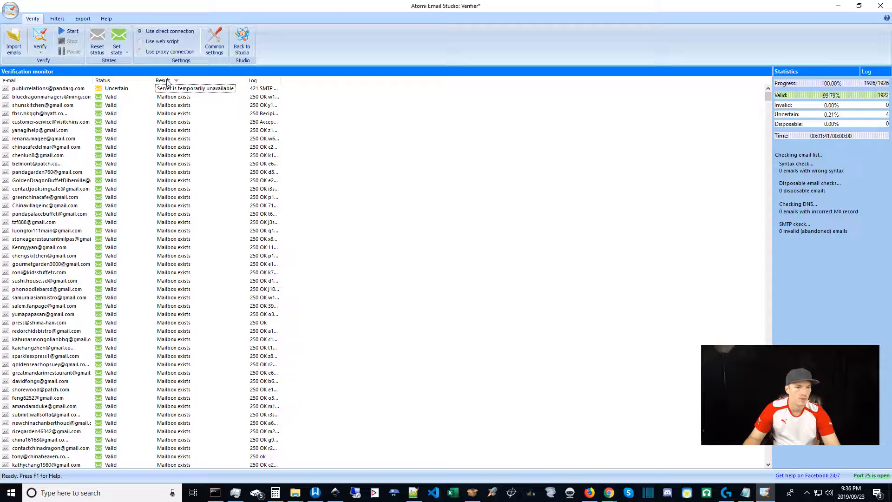
{"action": "left_click", "coordinate": [181, 82]}
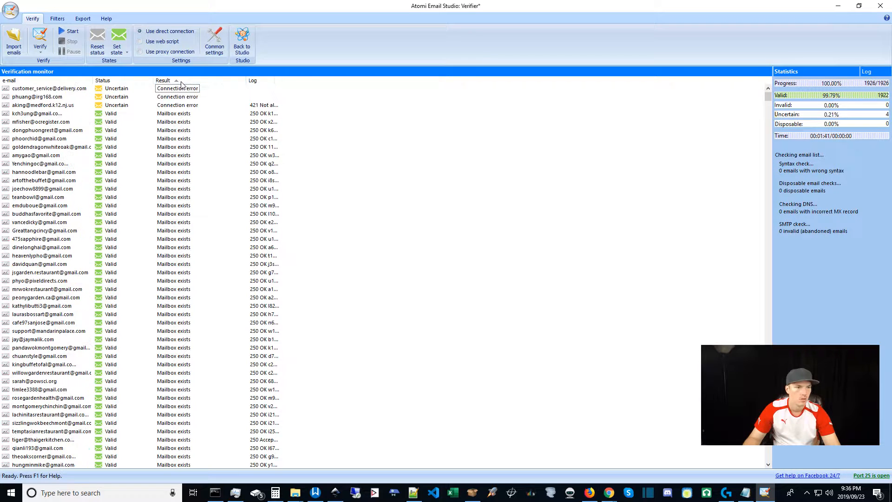
{"action": "right_click", "coordinate": [83, 187]}
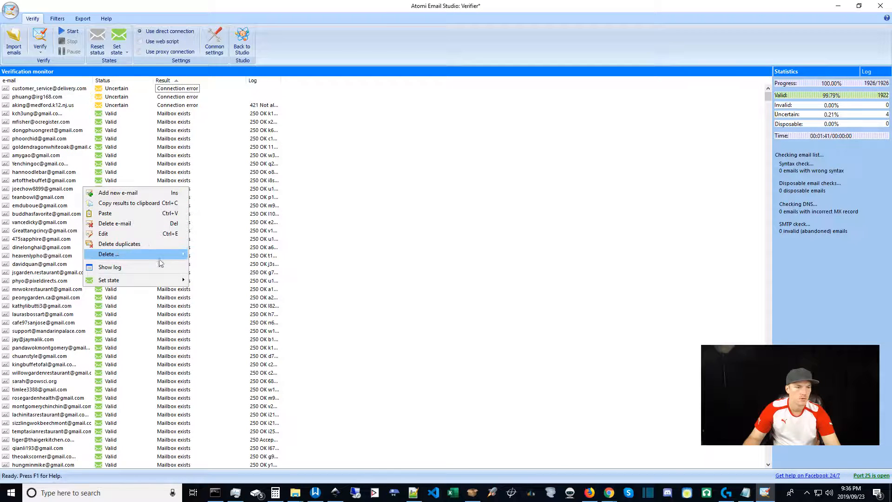
{"action": "mouse_move", "coordinate": [180, 255]}
{"action": "left_click", "coordinate": [216, 274]}
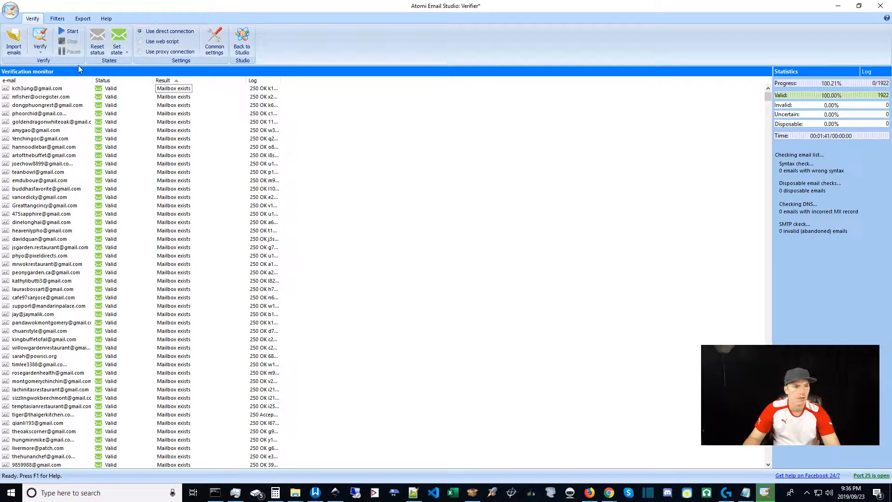
Repeat the e-mail address verification on the reduced list, resetting all statuses.
{"action": "left_click", "coordinate": [40, 46]}
{"action": "left_click", "coordinate": [68, 62]}
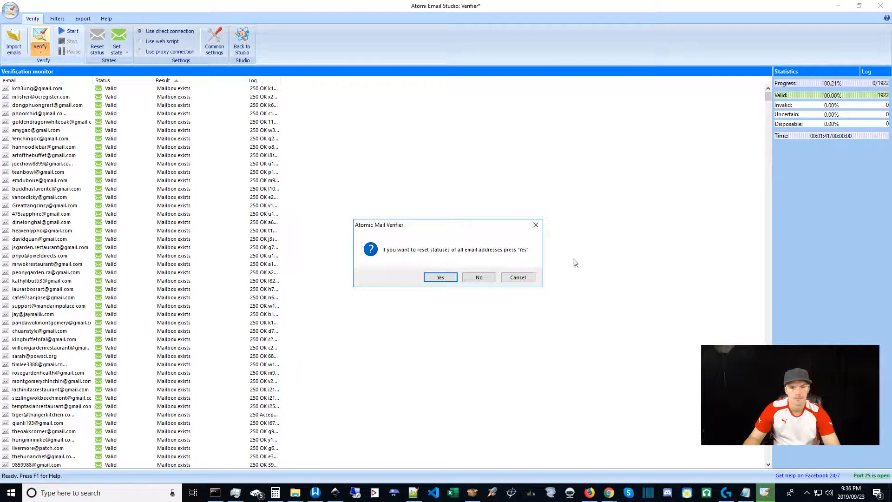
{"action": "left_click", "coordinate": [441, 278]}
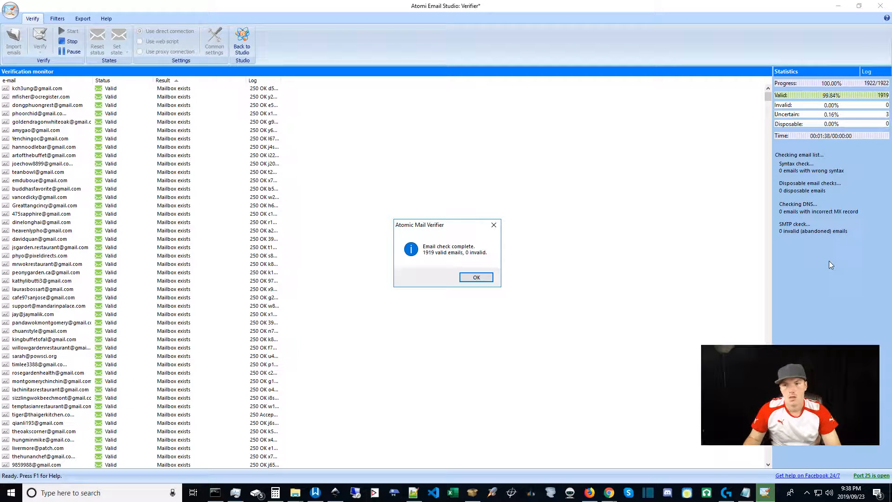
{"action": "left_click", "coordinate": [477, 278]}
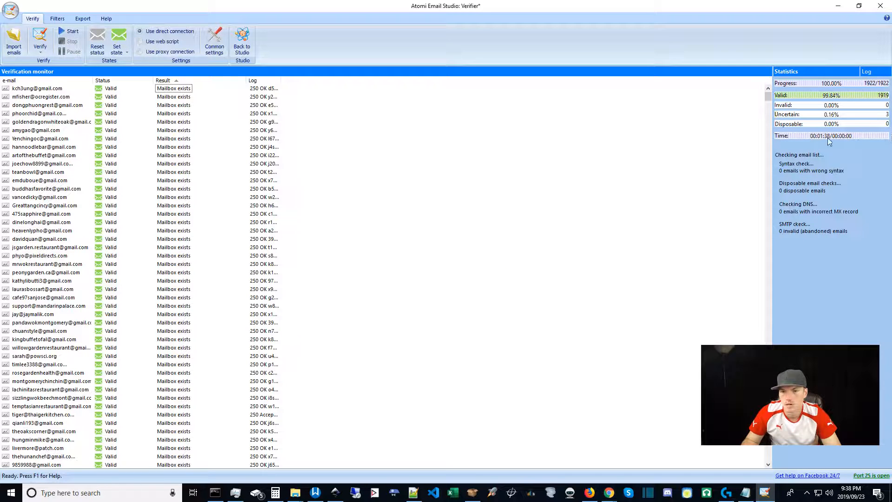
Sort the list by ascending and then descending result, and delete all missed addresses.
{"action": "left_click", "coordinate": [178, 82]}
{"action": "left_click", "coordinate": [177, 82]}
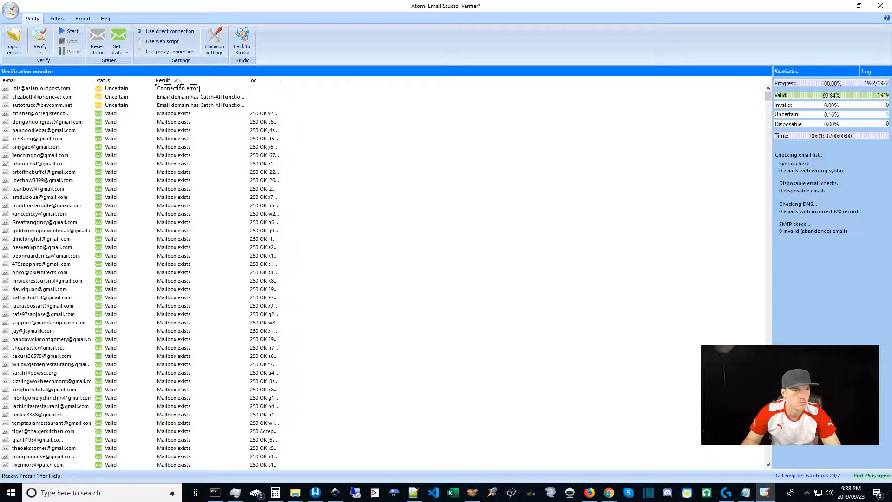
{"action": "left_click", "coordinate": [178, 81]}
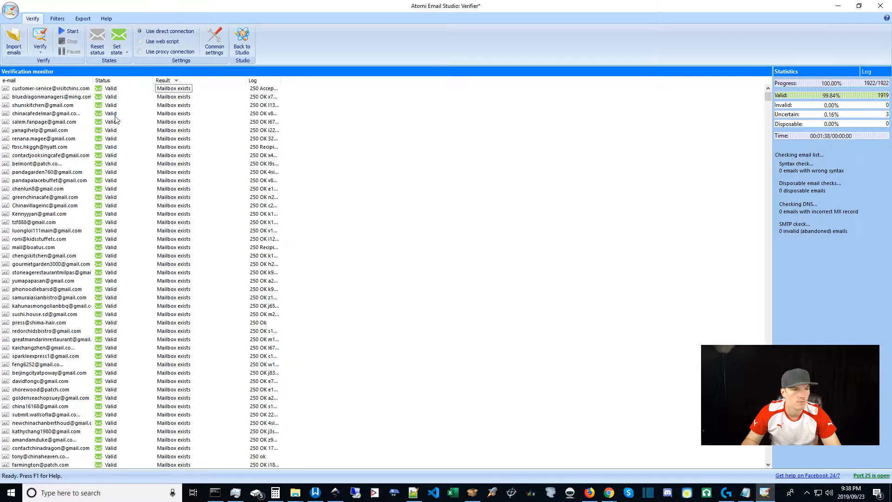
{"action": "right_click", "coordinate": [114, 122]}
{"action": "mouse_move", "coordinate": [196, 189]}
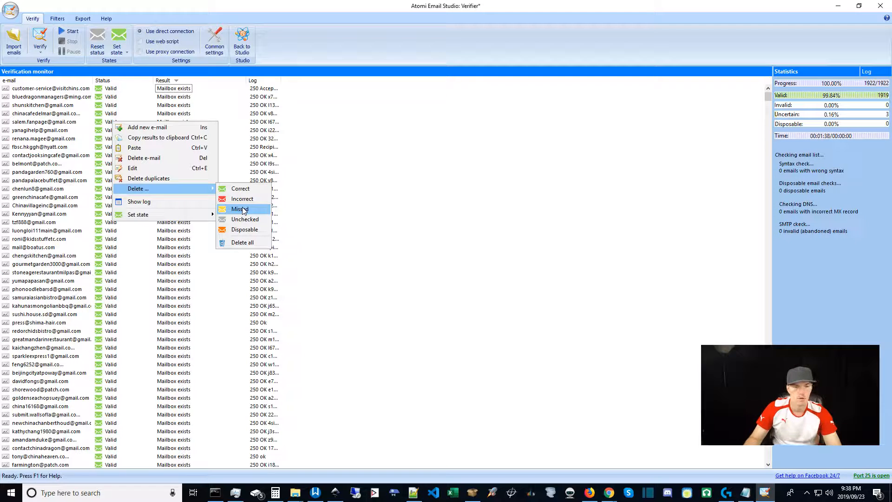
{"action": "left_click", "coordinate": [240, 209]}
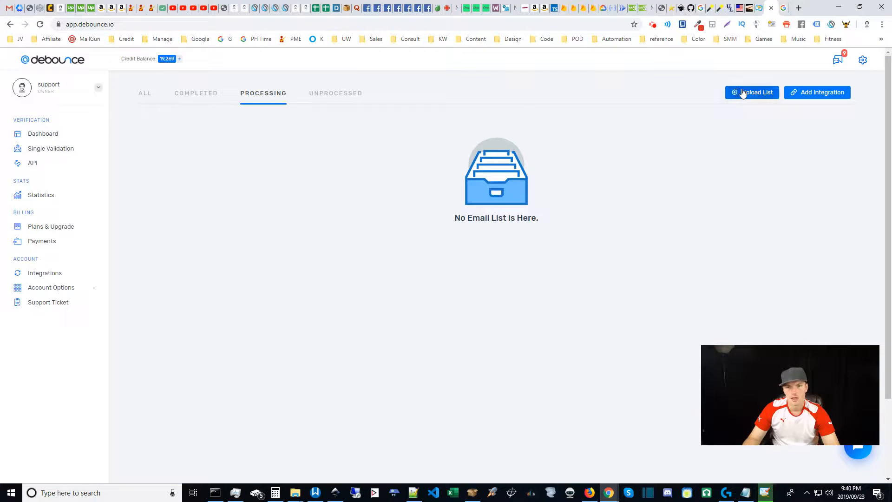
Open DeBounce's list upload form and check the chinese food folder for files available to upload.
{"action": "left_click", "coordinate": [744, 99]}
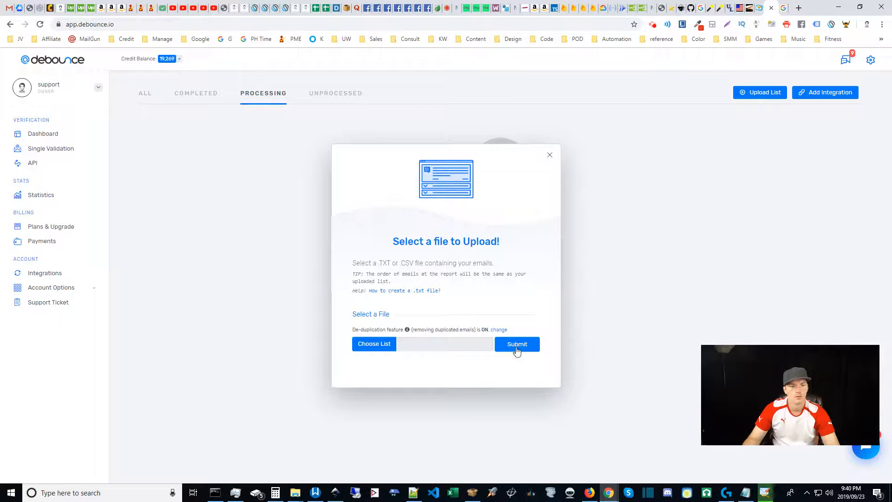
{"action": "left_click", "coordinate": [517, 349]}
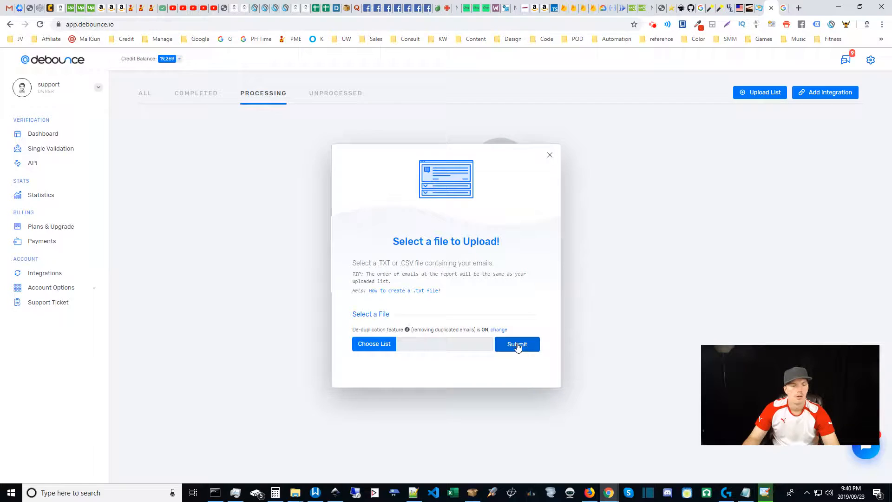
{"action": "left_click", "coordinate": [371, 344]}
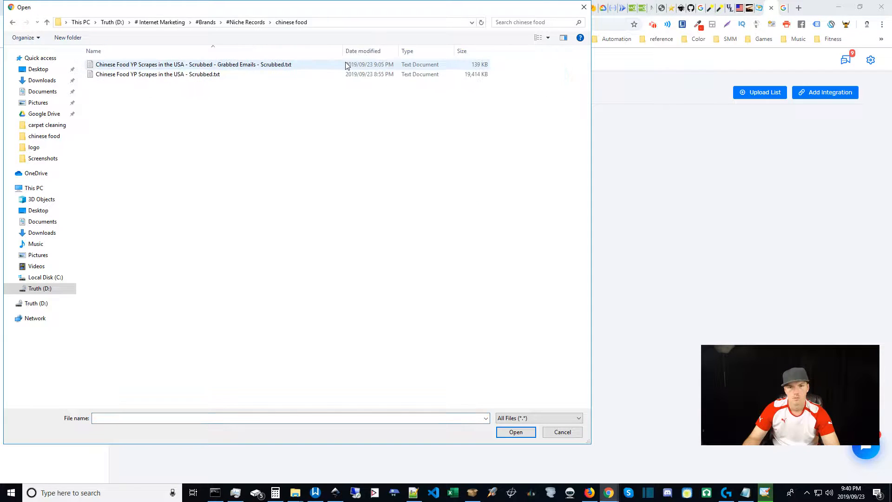
{"action": "left_click", "coordinate": [566, 437]}
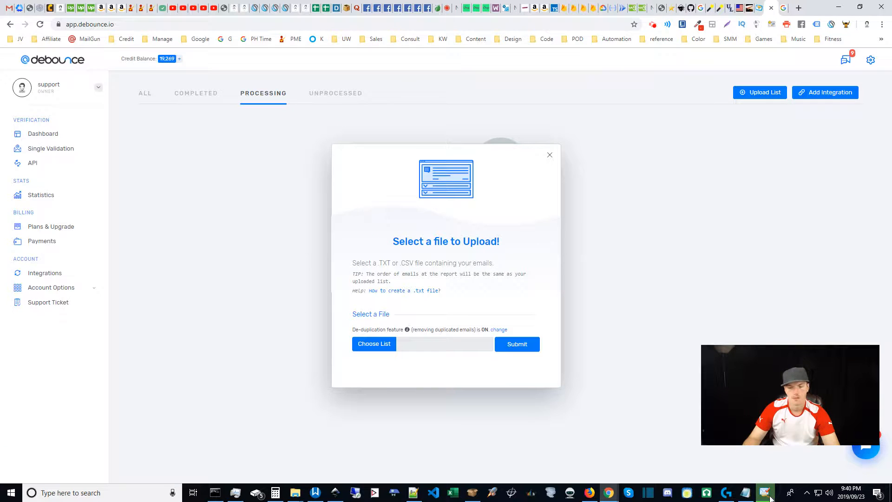
Switch to Atomic Email Studio and start exporting the valid addresses as a text file with the export wizard.
{"action": "left_click", "coordinate": [773, 496]}
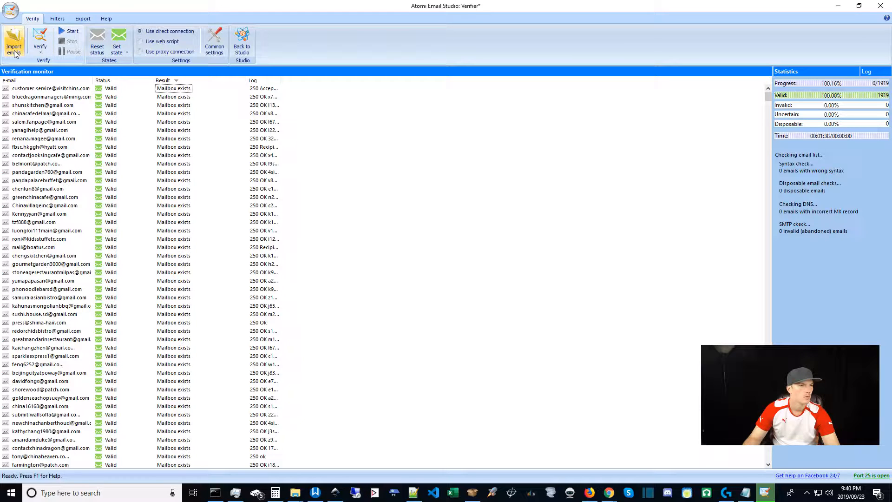
{"action": "left_click", "coordinate": [82, 21]}
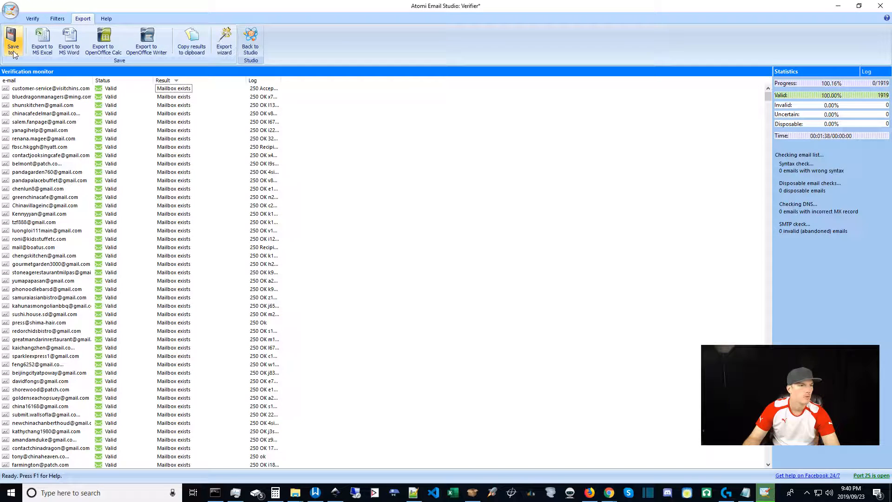
{"action": "left_click", "coordinate": [14, 55]}
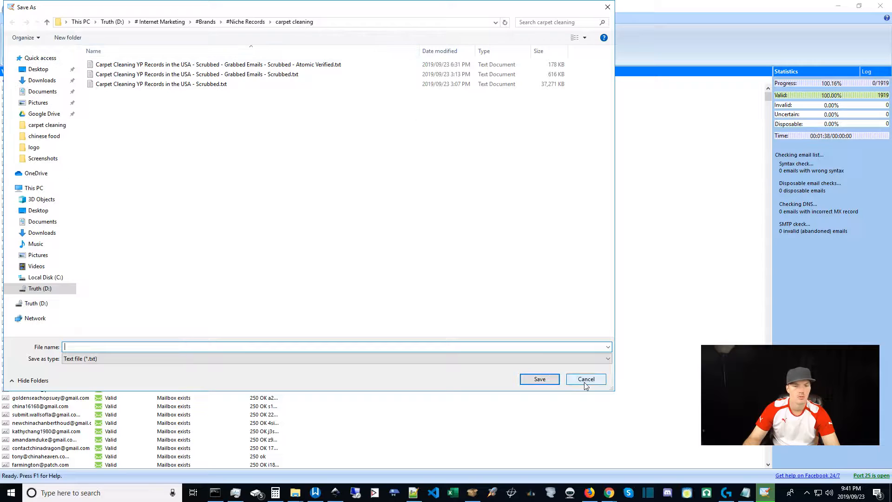
{"action": "left_click", "coordinate": [585, 381]}
{"action": "left_click", "coordinate": [223, 39]}
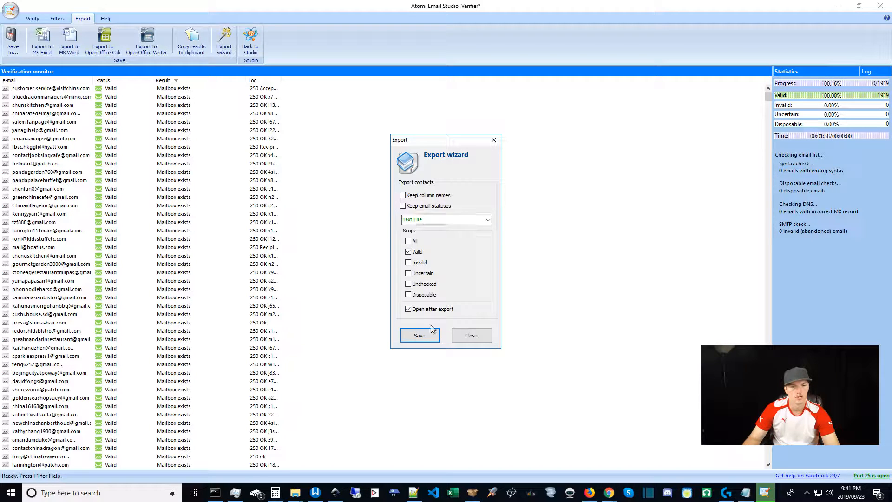
{"action": "left_click", "coordinate": [419, 336]}
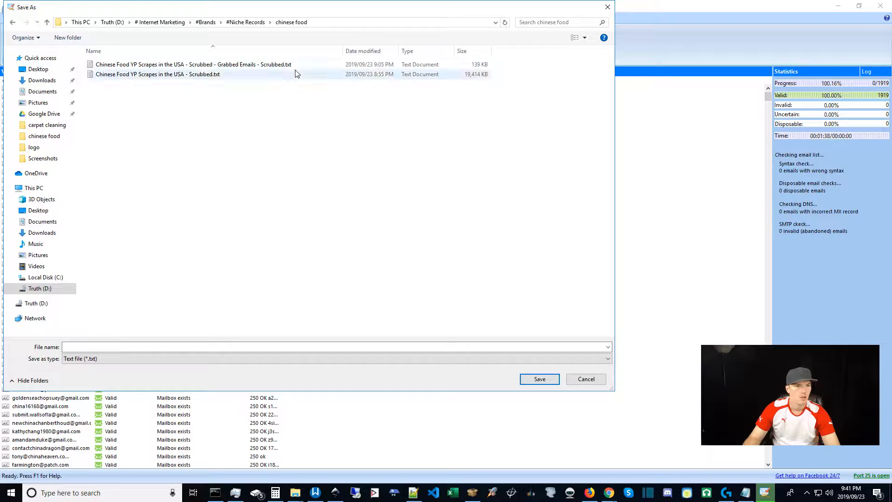
Save the export in the chinese food folder as "Chinese Food YP Scrapes in the USA - Scrubbed - Grabbed Emails - Scrubbed - Atomic Verified.txt".
{"action": "left_click", "coordinate": [292, 65]}
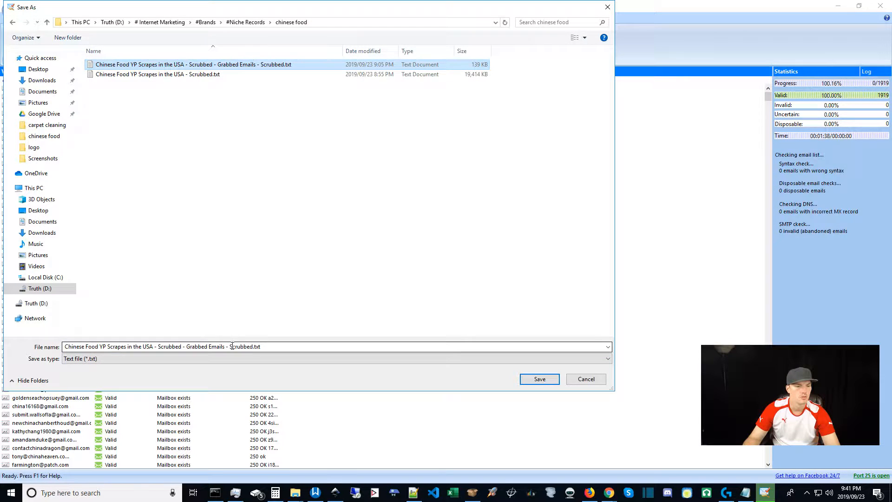
{"action": "left_click", "coordinate": [246, 347]}
{"action": "left_click", "coordinate": [253, 346]}
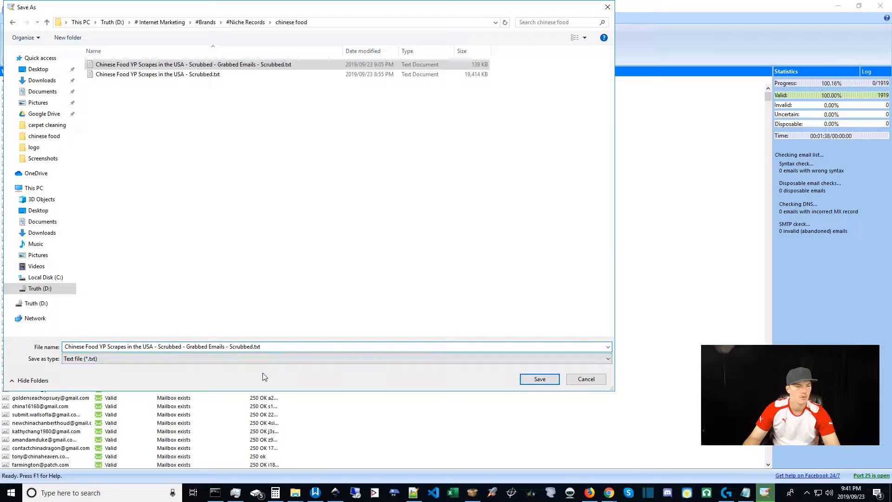
{"action": "type", "text": "-"}
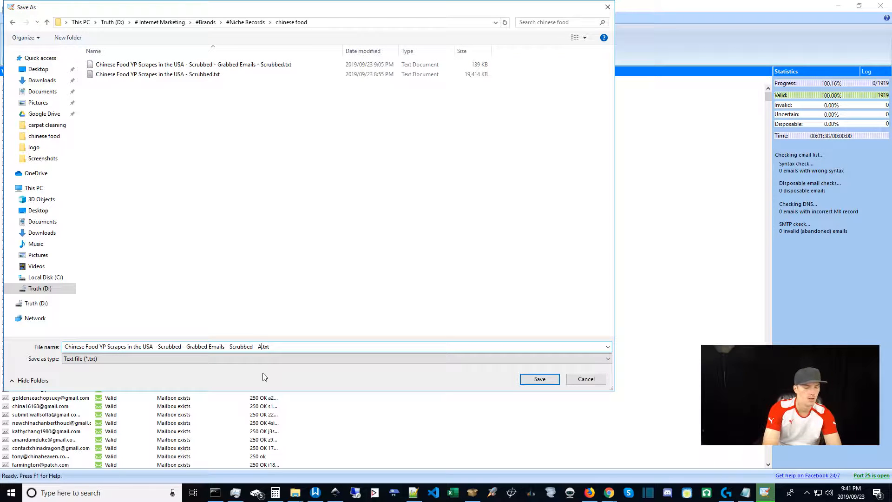
{"action": "type", "text": " Atomi"}
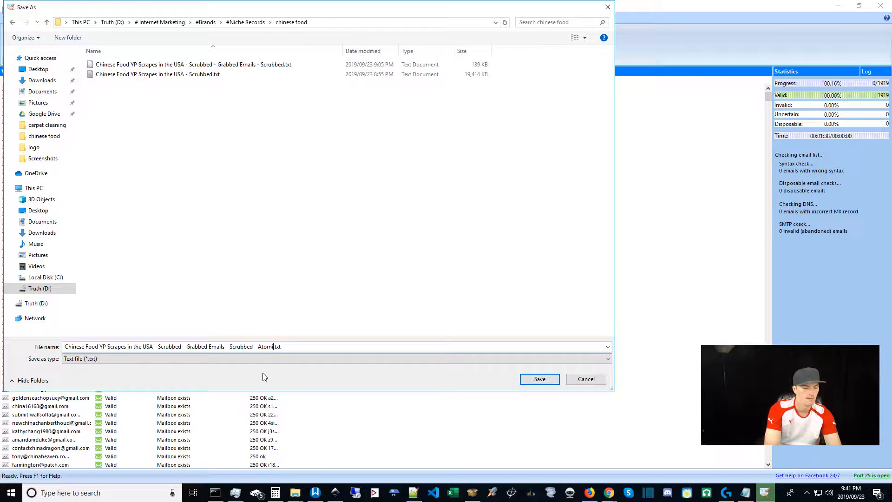
{"action": "type", "text": "c Vere"}
{"action": "type", "text": "fied"}
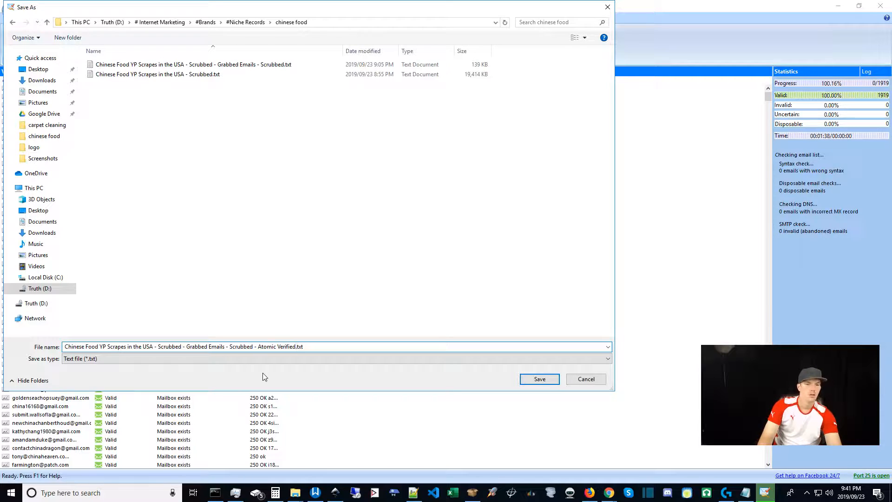
{"action": "key", "text": "Return"}
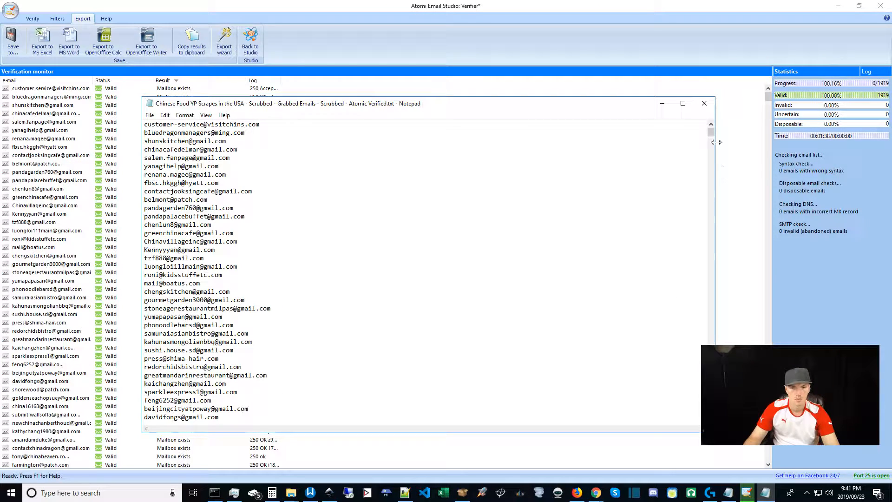
Check the exported address list through to its end in Notepad and close the file.
{"action": "left_click_drag", "start_coordinate": [709, 132], "coordinate": [660, 436]}
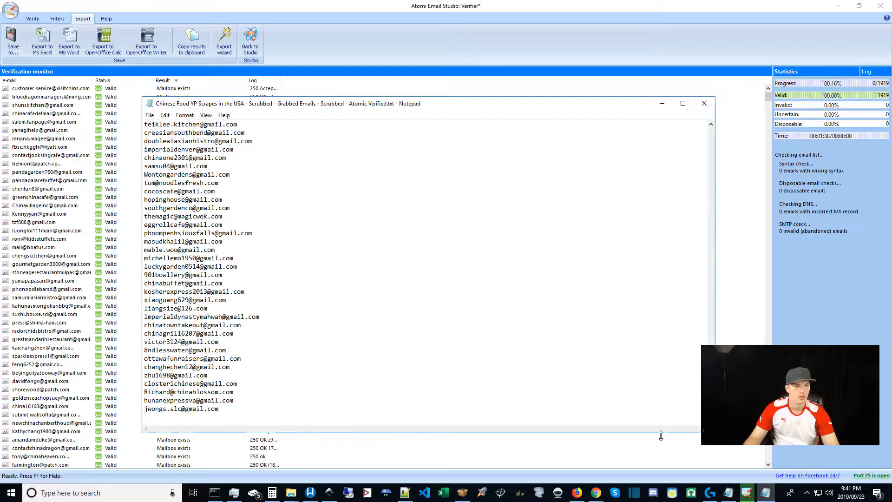
{"action": "left_click", "coordinate": [170, 420]}
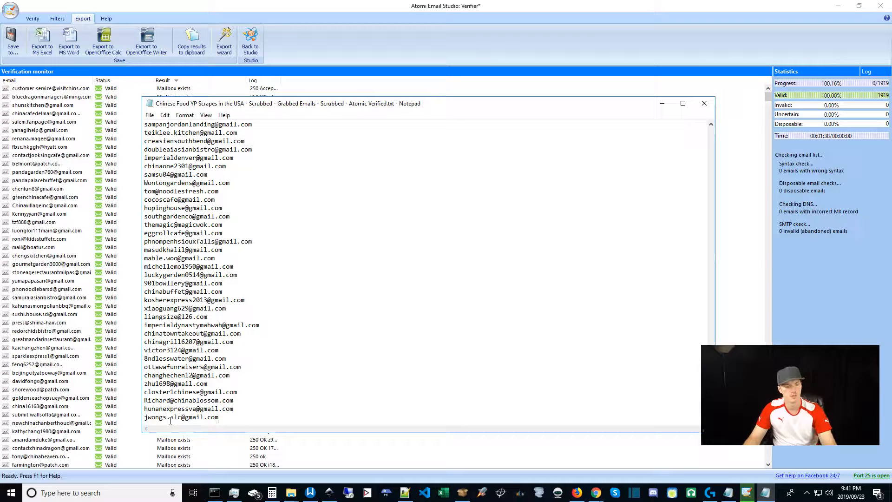
{"action": "left_click", "coordinate": [703, 104]}
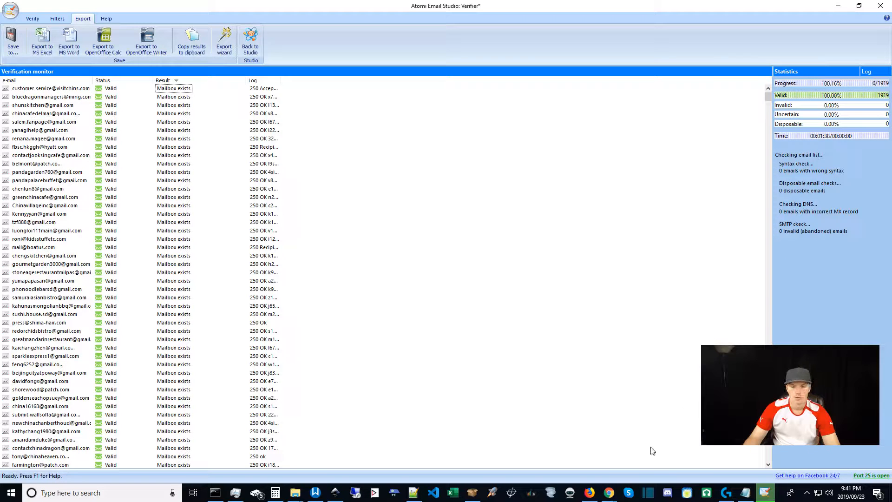
Switch to DeBounce in Chrome and submit the chinese food folder's Atomic Verified text file for validation.
{"action": "mouse_move", "coordinate": [614, 499]}
{"action": "left_click", "coordinate": [513, 470]}
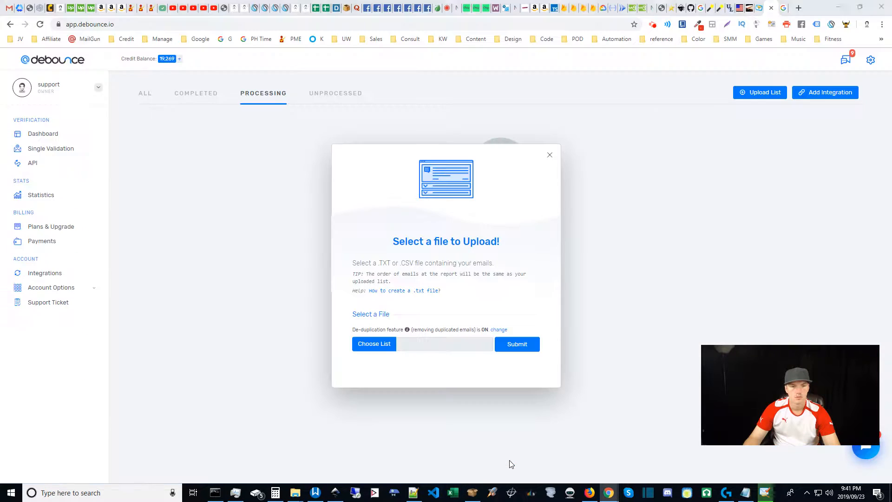
{"action": "left_click", "coordinate": [369, 345]}
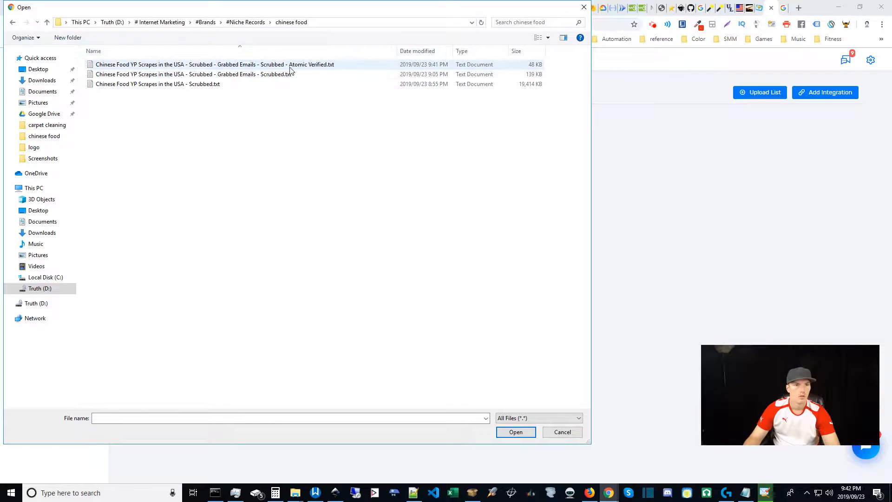
{"action": "left_click", "coordinate": [291, 67]}
{"action": "left_click", "coordinate": [516, 432]}
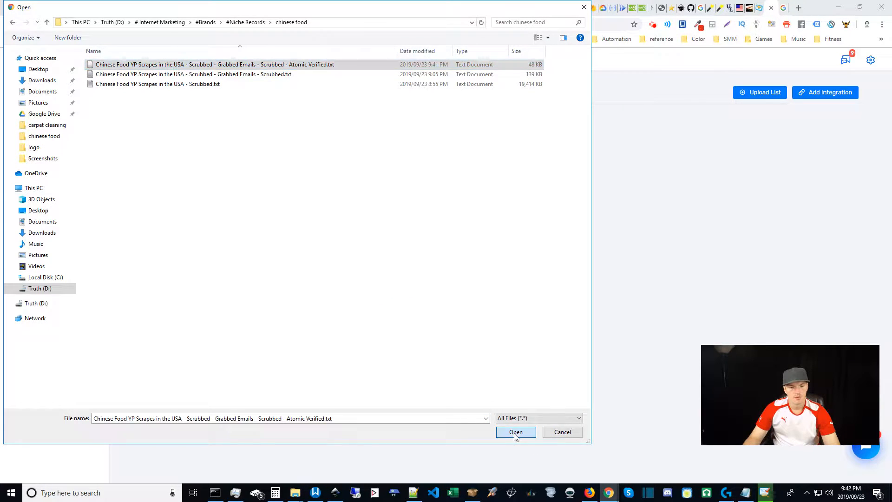
{"action": "left_click", "coordinate": [517, 345]}
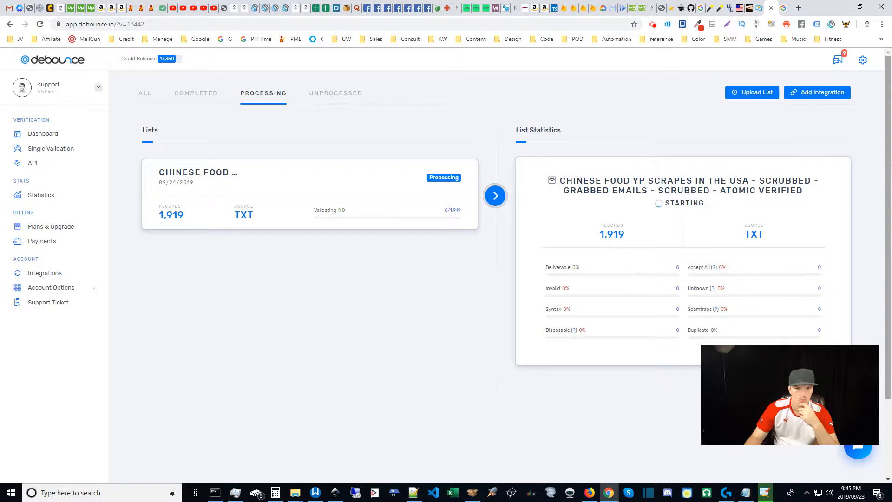
Examine the uploaded list's validation progress and its statistics for deliverable, invalid, disposable, unknown and spamtrap addresses.
{"action": "left_click_drag", "start_coordinate": [890, 165], "coordinate": [890, 190]}
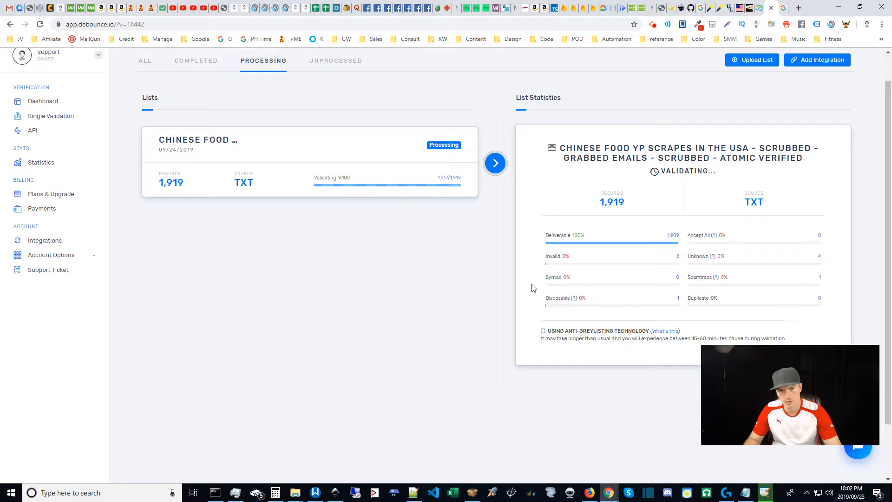
{"action": "scroll", "coordinate": [533, 289], "scroll_direction": "up", "scroll_amount": 1}
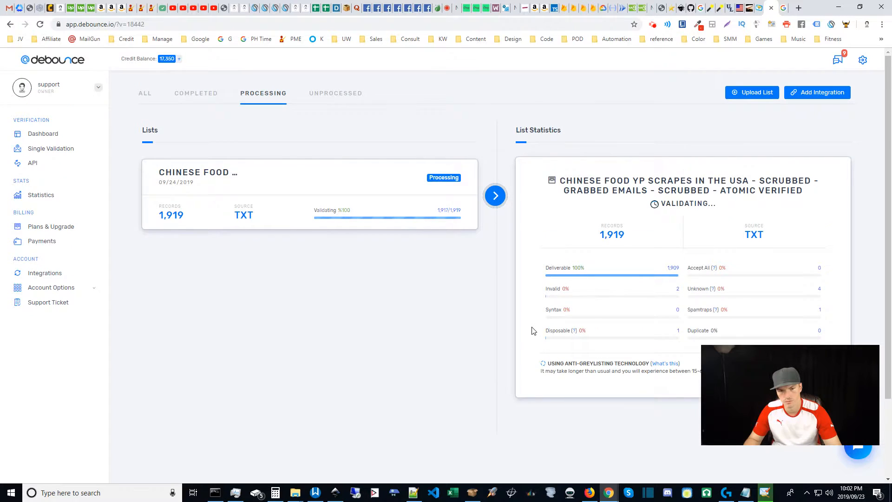
{"action": "scroll", "coordinate": [533, 330], "scroll_direction": "down", "scroll_amount": 1}
{"action": "scroll", "coordinate": [533, 331], "scroll_direction": "up", "scroll_amount": 1}
{"action": "scroll", "coordinate": [533, 330], "scroll_direction": "down", "scroll_amount": 1}
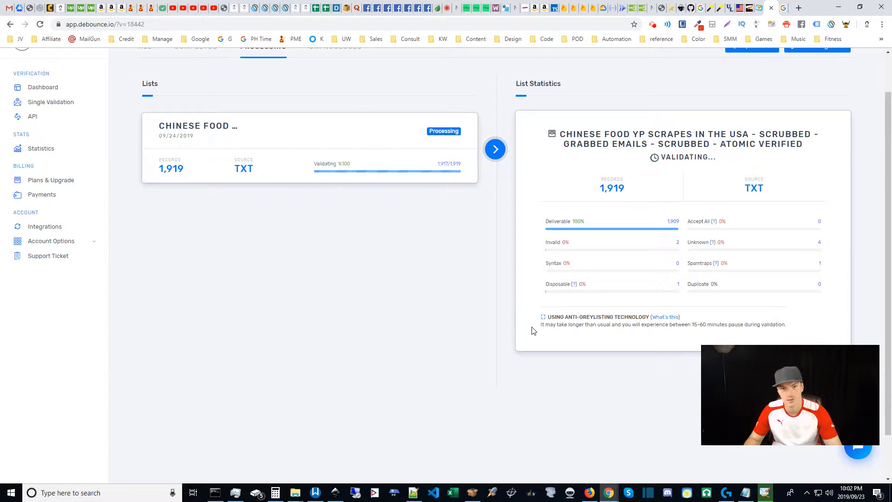
{"action": "scroll", "coordinate": [527, 325], "scroll_direction": "up", "scroll_amount": 1}
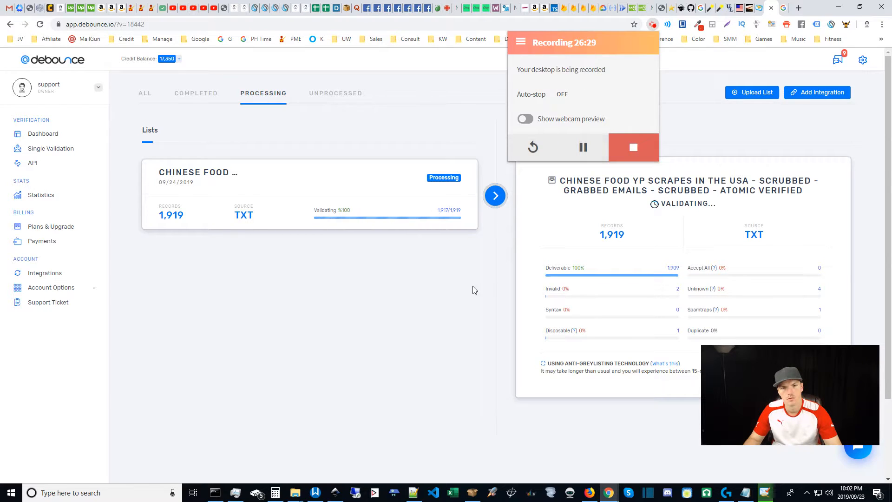
{"action": "left_click", "coordinate": [494, 341]}
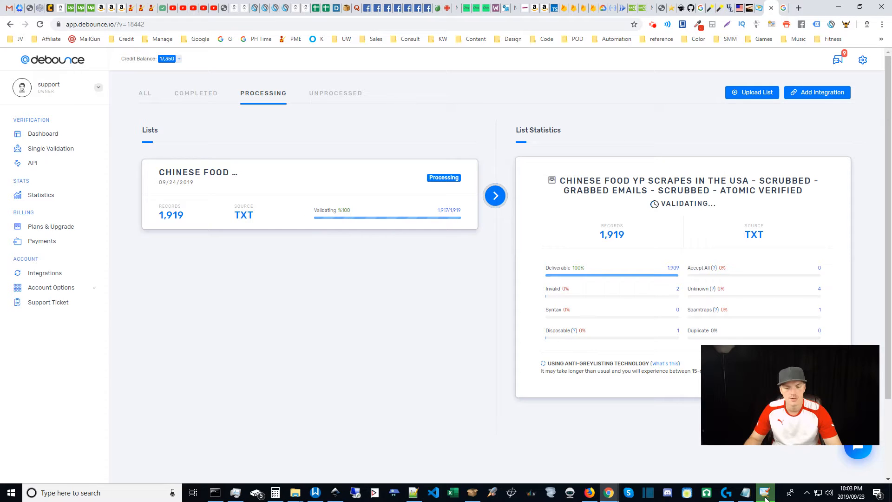
{"action": "mouse_move", "coordinate": [765, 496]}
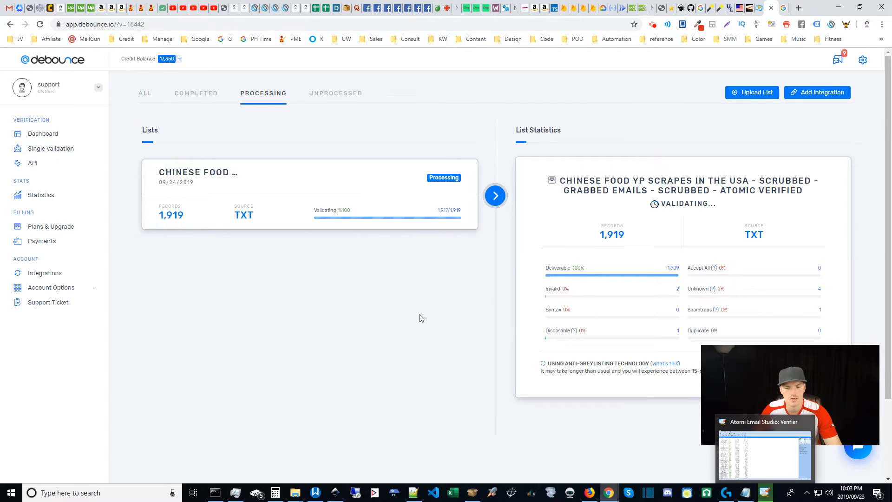